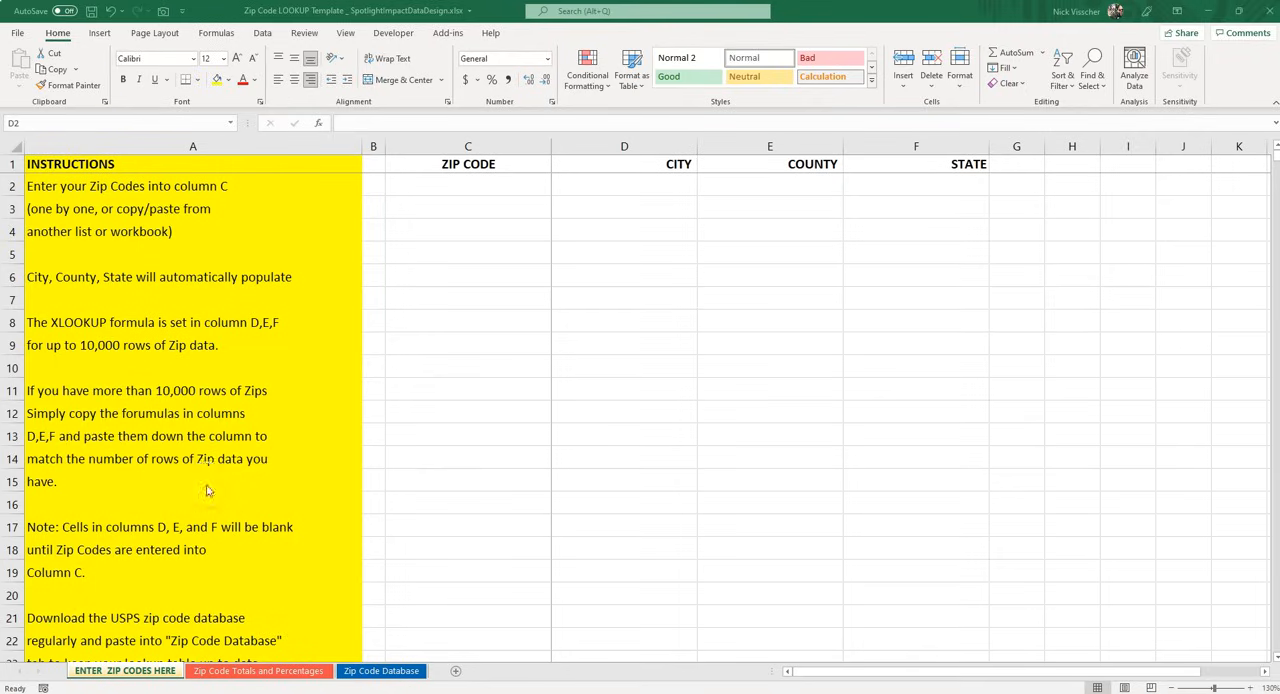
Examine the zip code, city, county and state cells in row 2 of the ENTER ZIP CODES HERE sheet
click(490, 327)
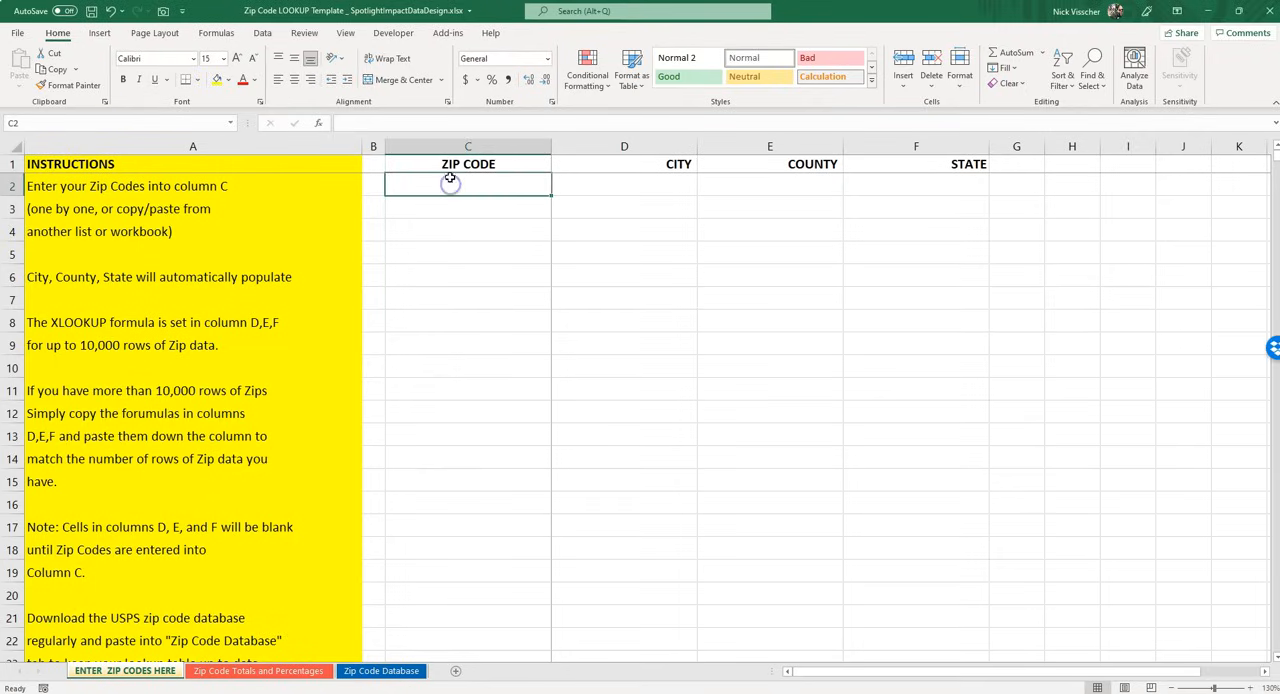
click(423, 164)
click(425, 186)
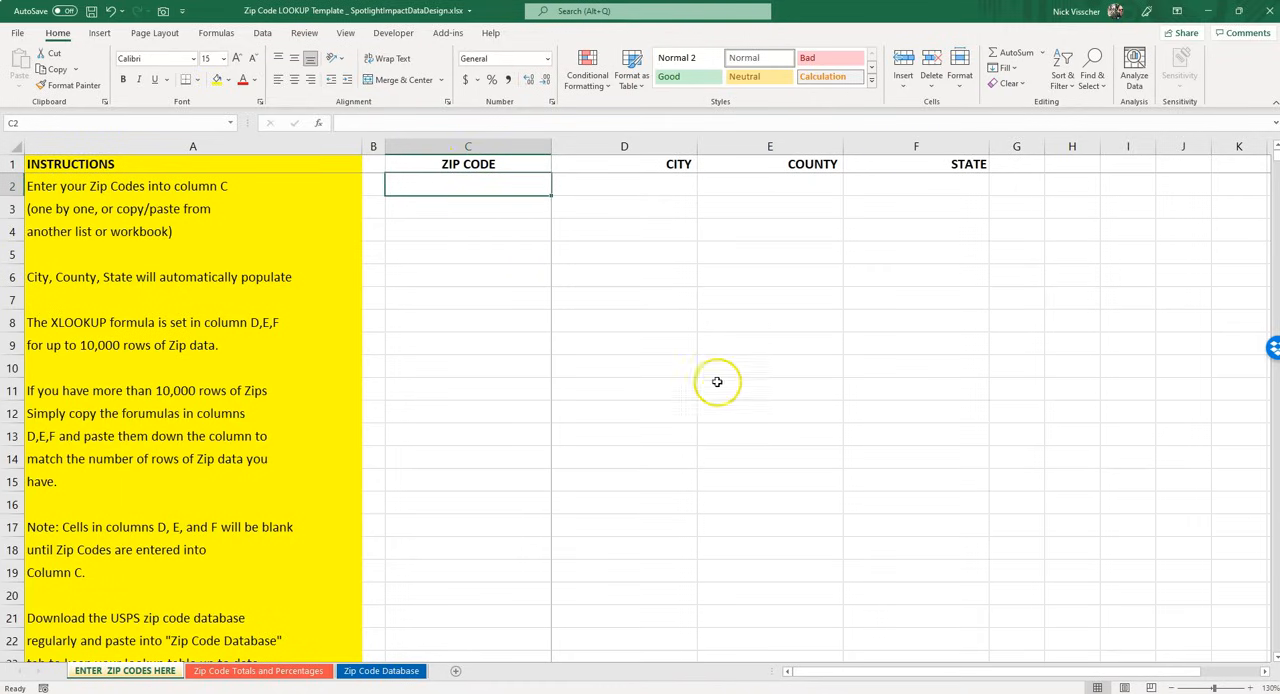
click(634, 189)
key(Tab)
key(Tab)
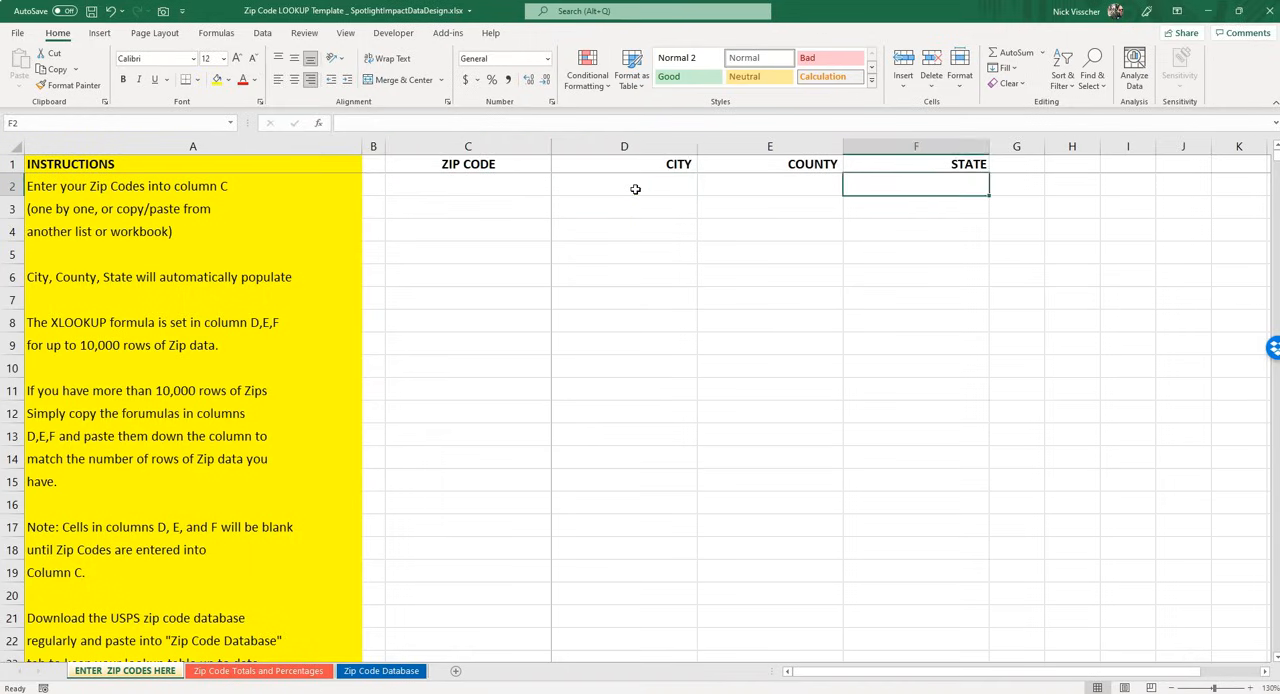
key(shift+Tab)
key(shift+Tab)
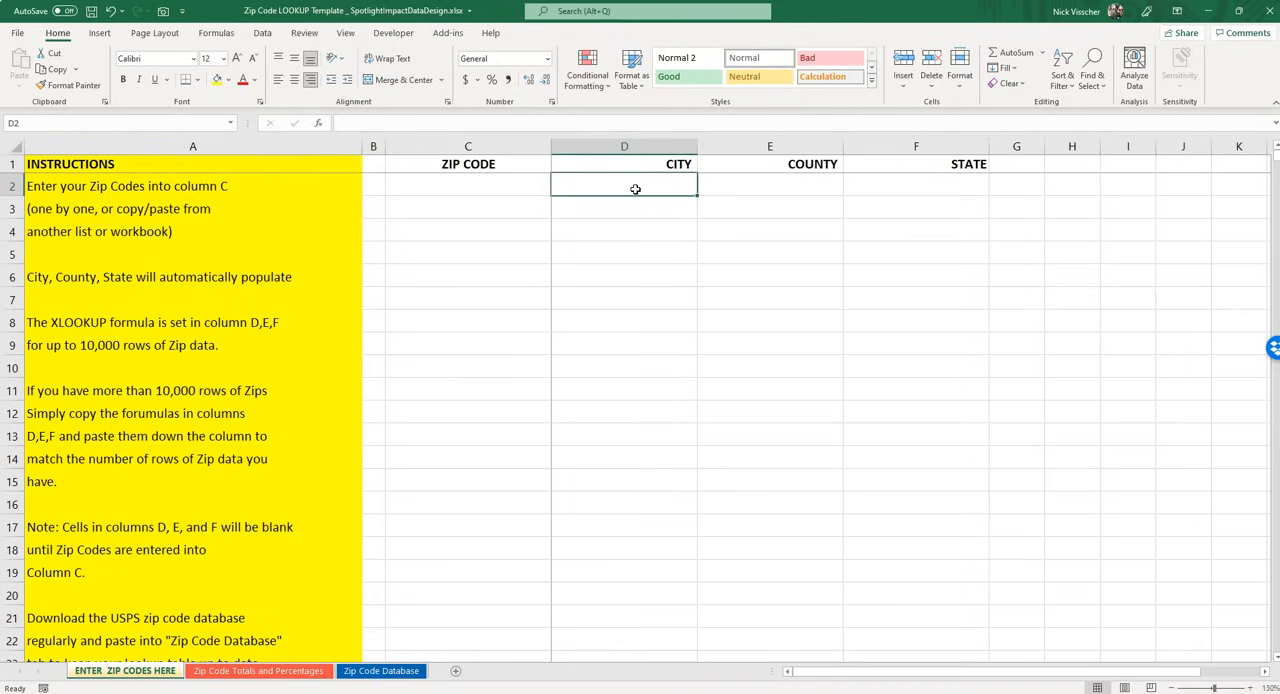
key(shift+Tab)
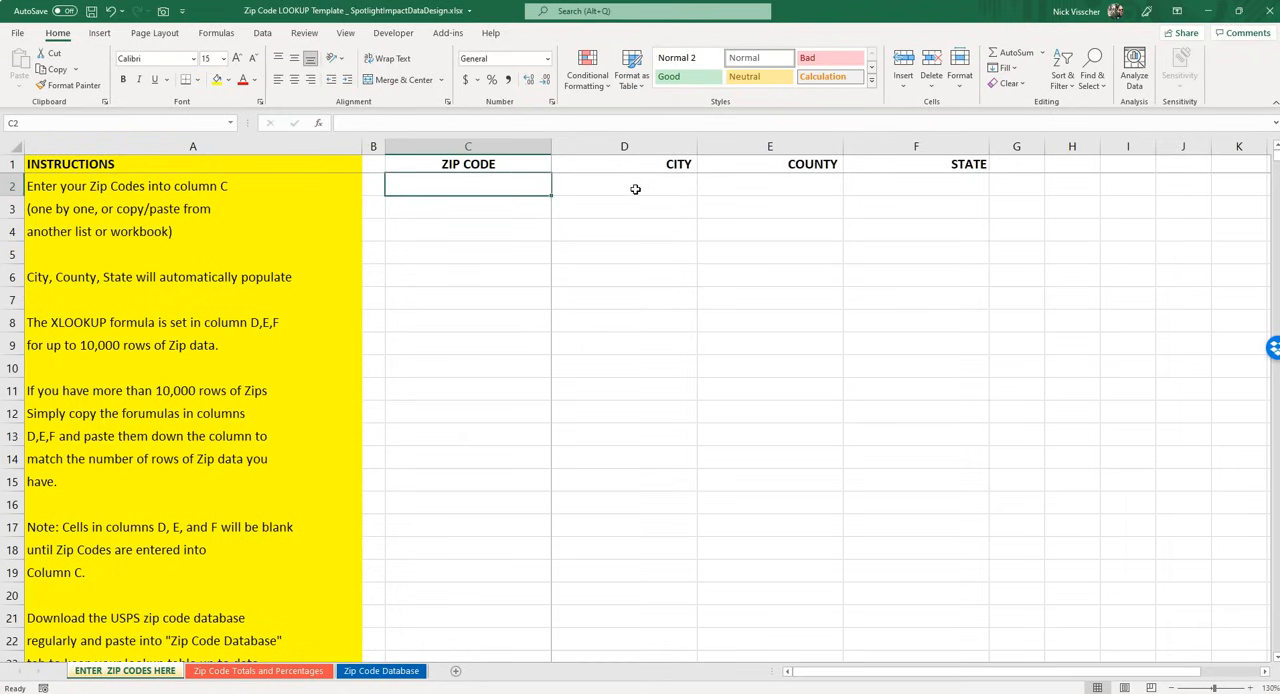
Examine the zip, primary city, state and county columns of the Zip Code Database sheet, and return to the ENTER ZIP CODES HERE sheet
click(397, 671)
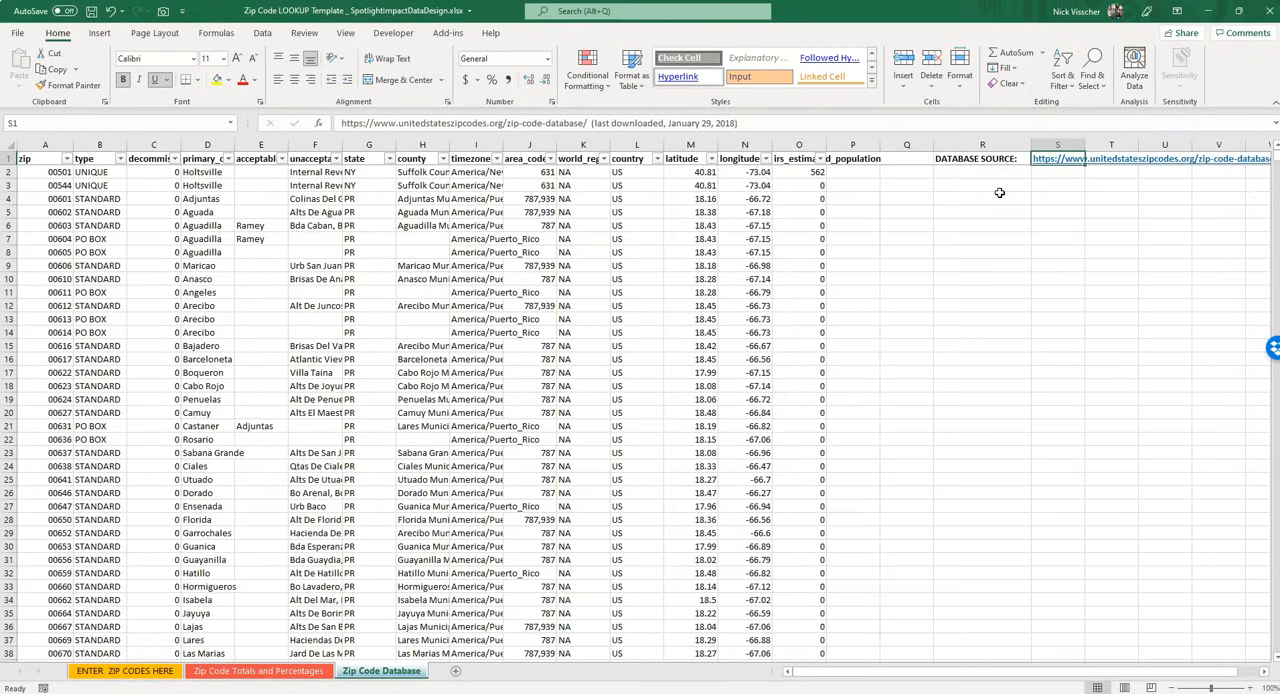
click(33, 173)
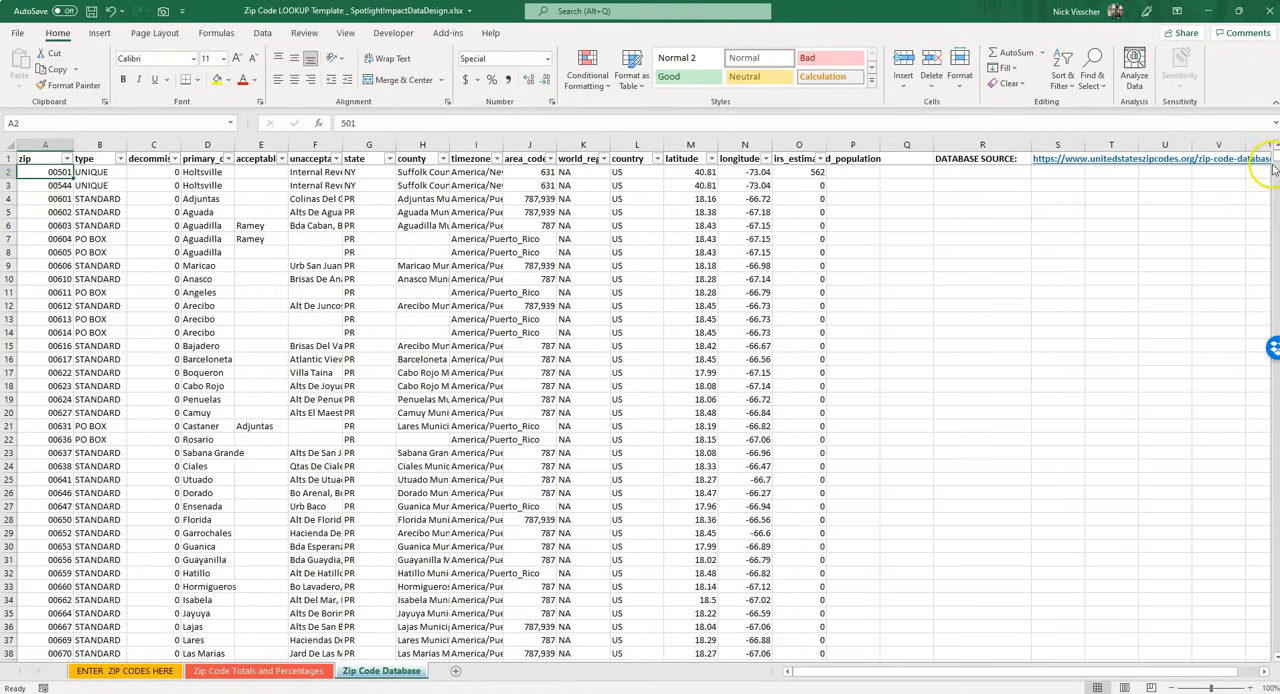
drag(1270, 164, 1249, 620)
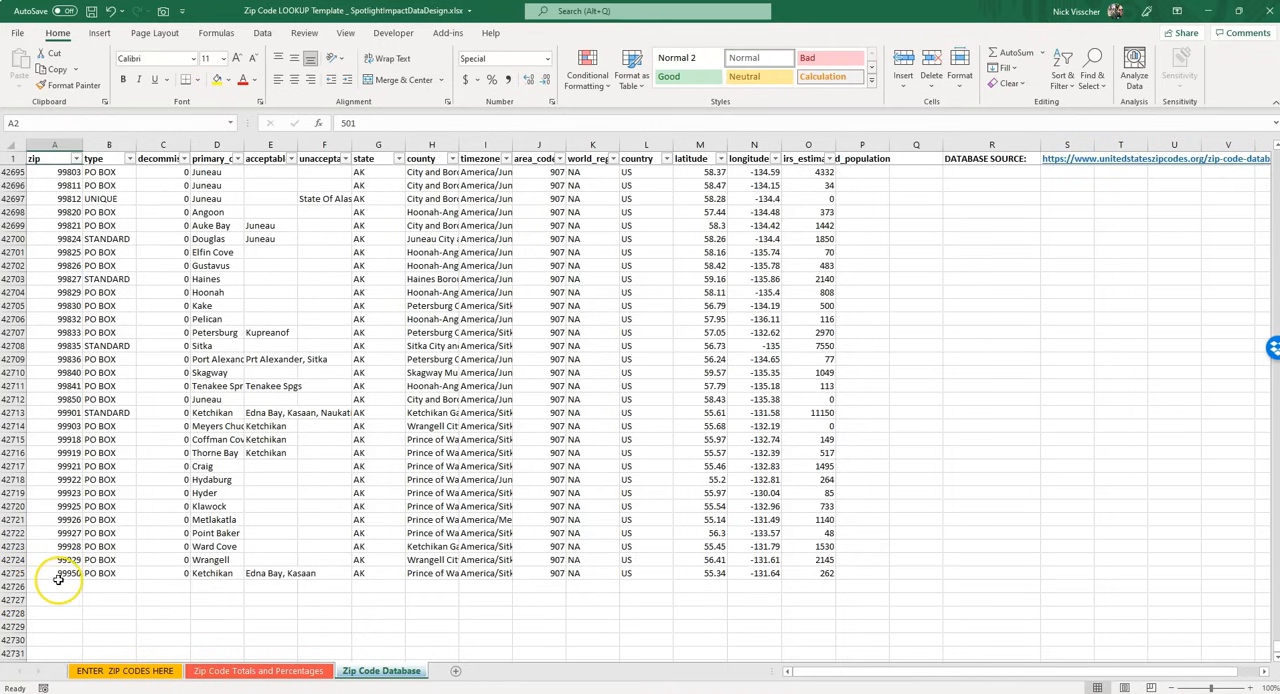
drag(1275, 649, 1275, 168)
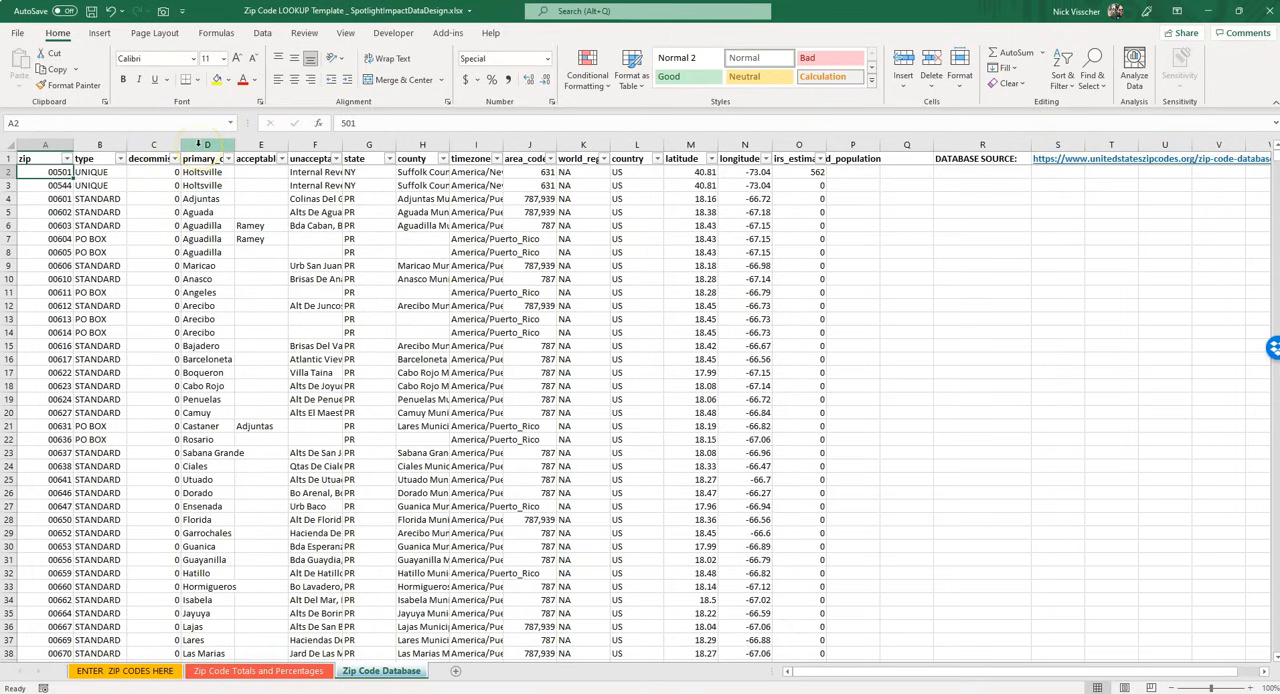
click(192, 172)
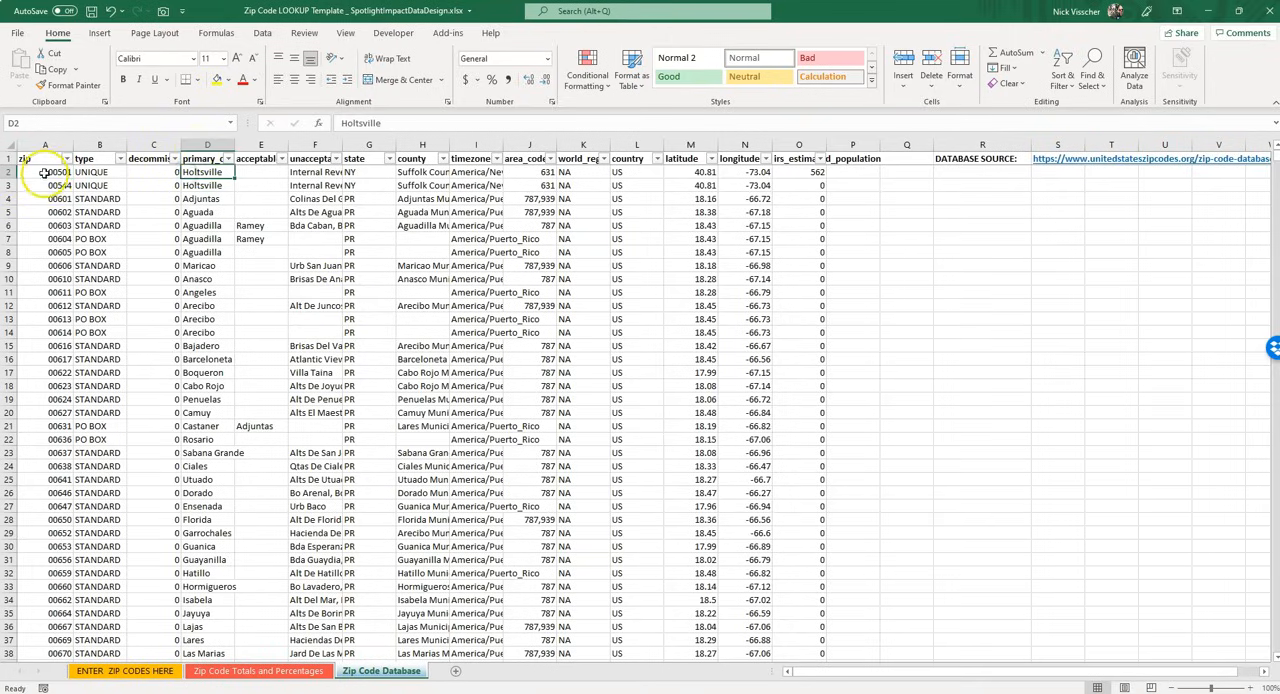
click(44, 172)
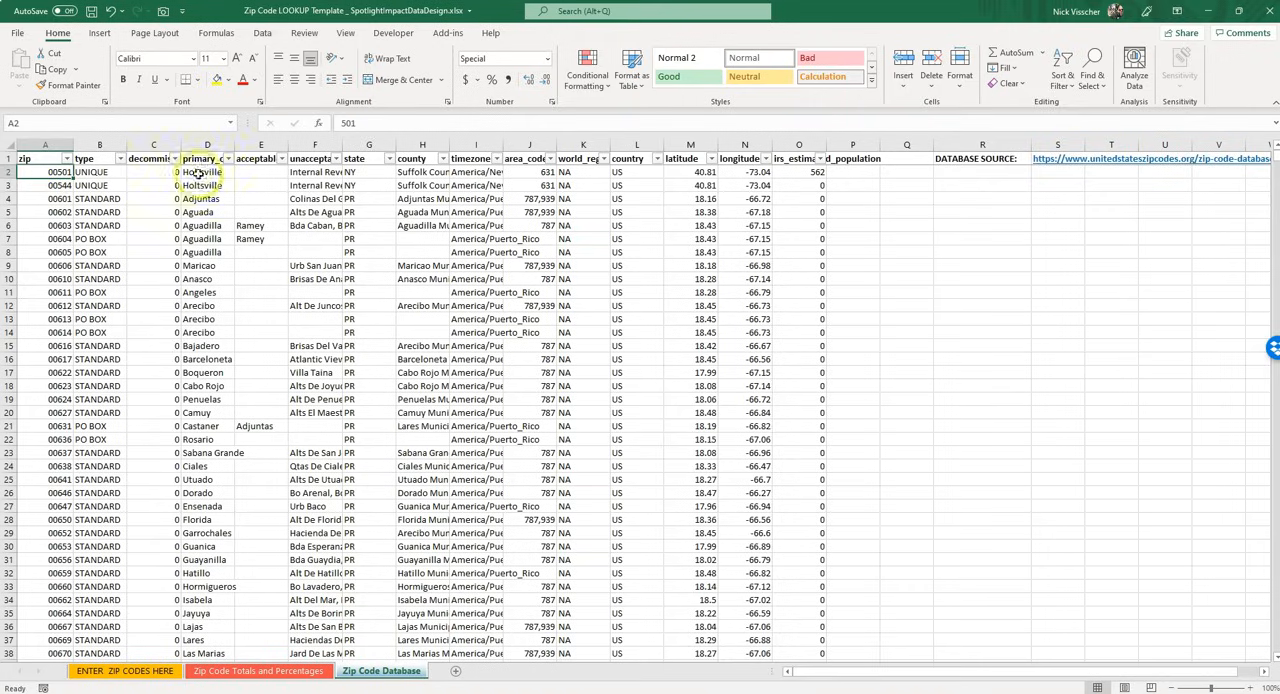
click(369, 172)
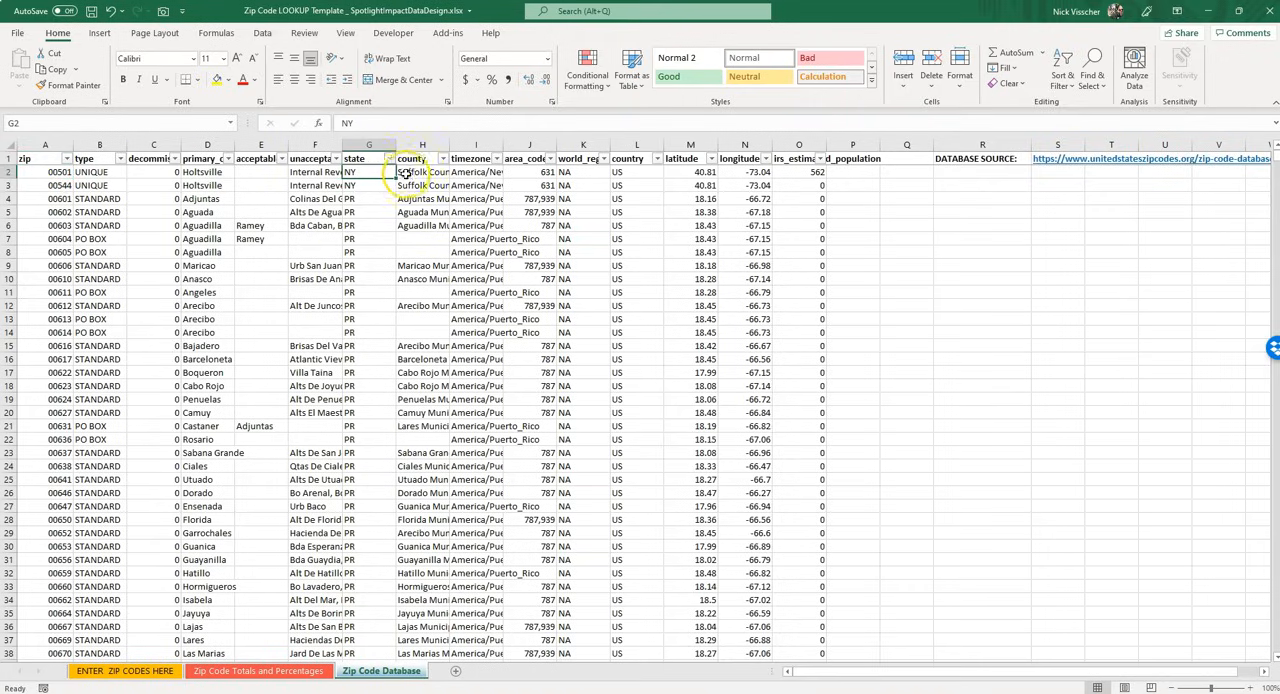
click(410, 172)
click(380, 172)
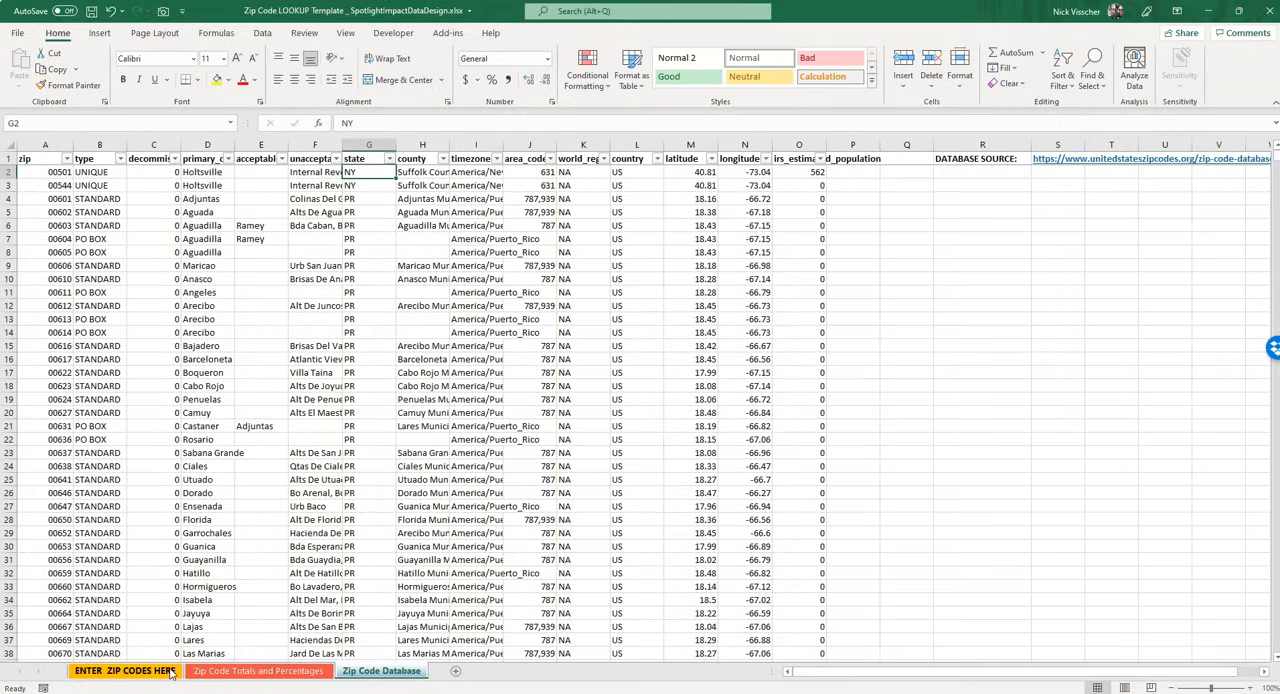
click(128, 671)
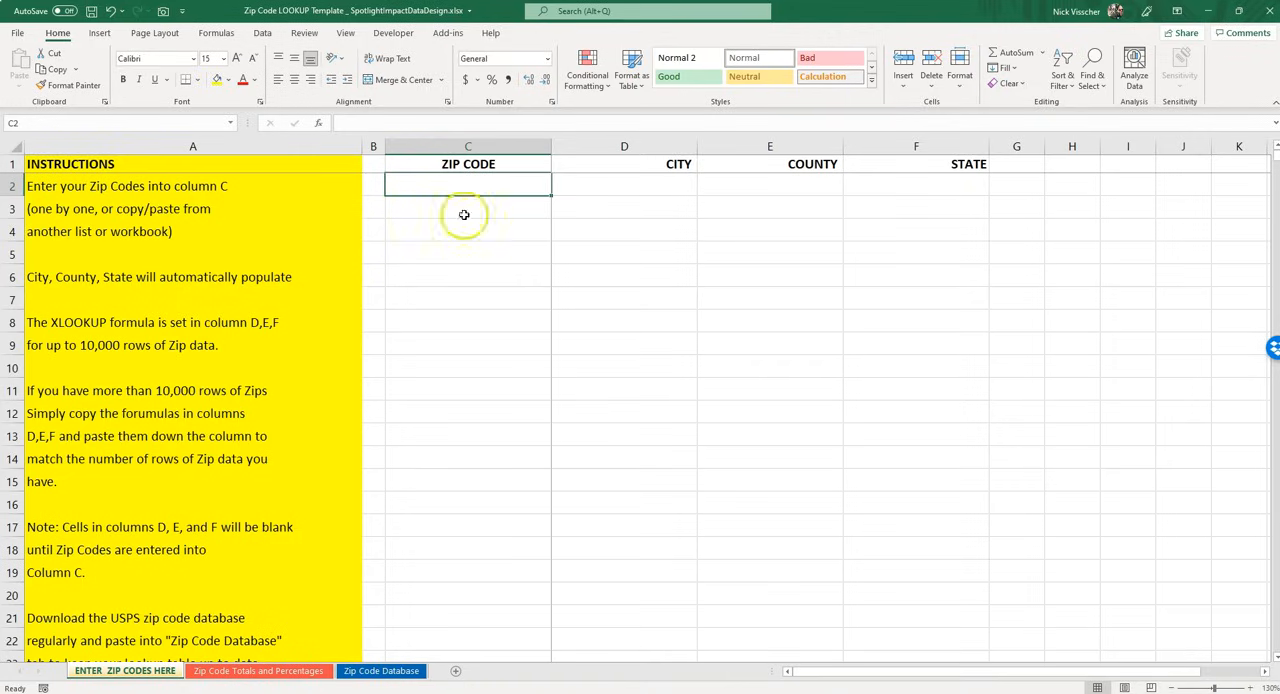
click(392, 671)
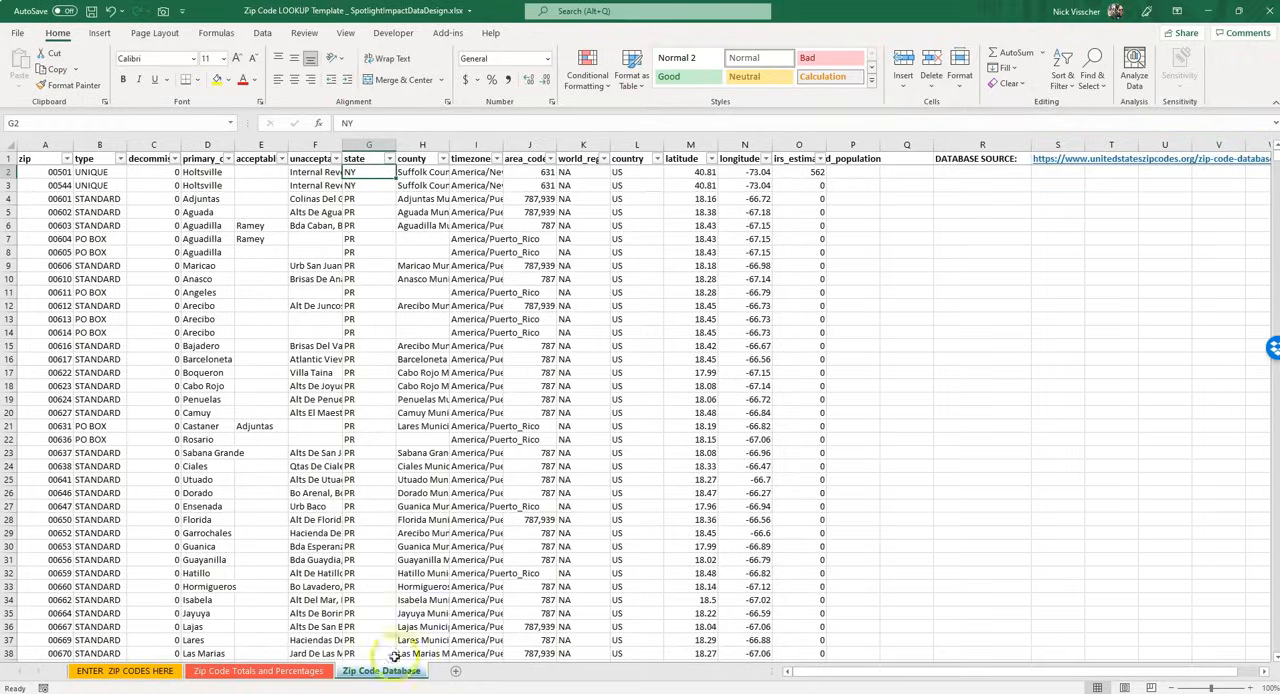
click(163, 674)
click(396, 183)
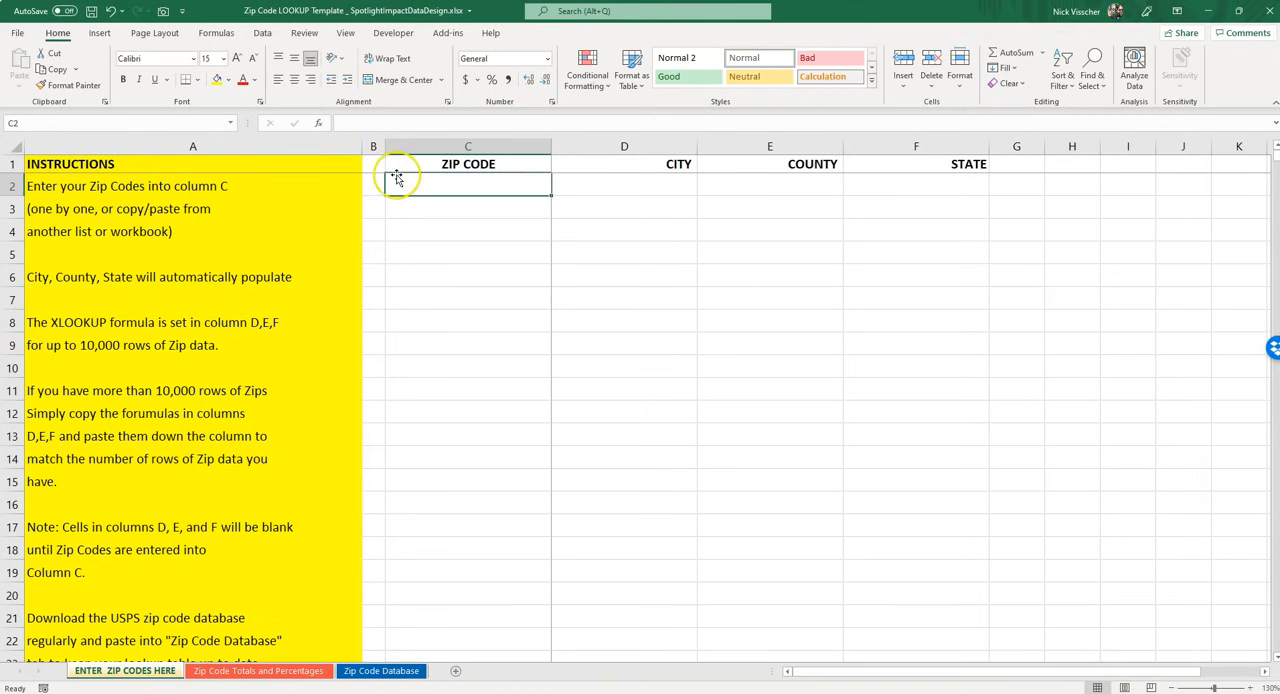
Start an XLOOKUP formula in City cell D2 with zip code cell C2 as the lookup value
click(583, 187)
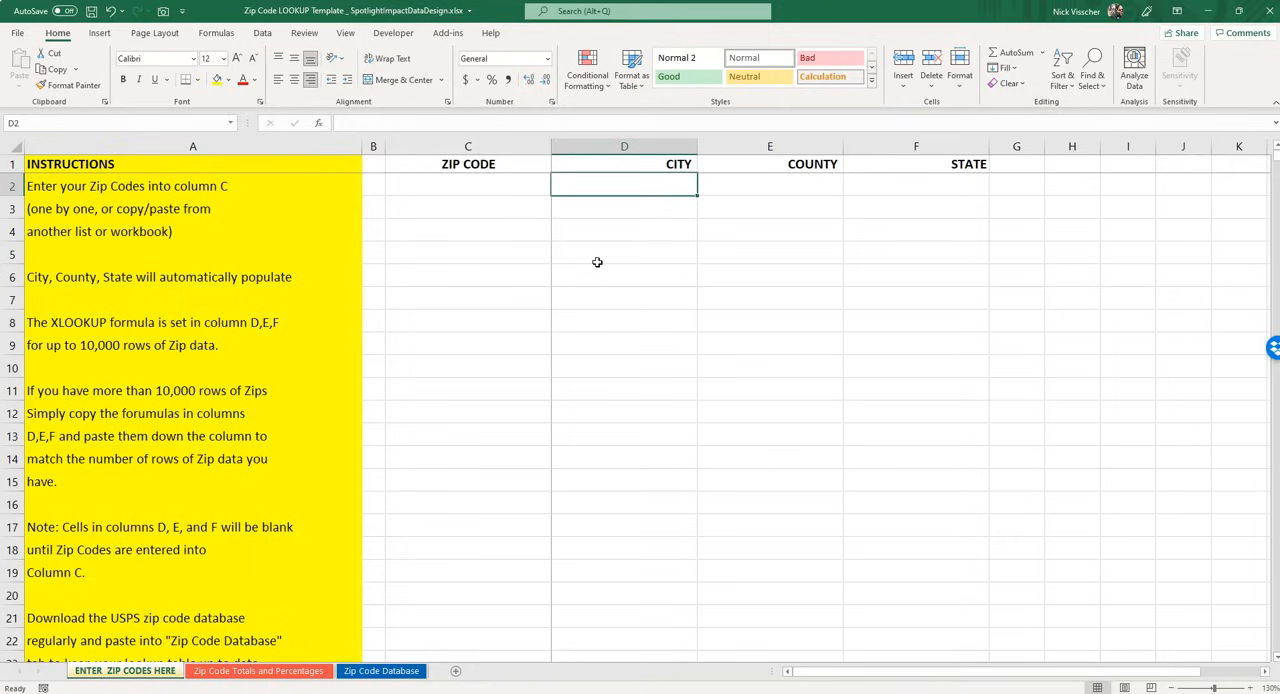
text(=)
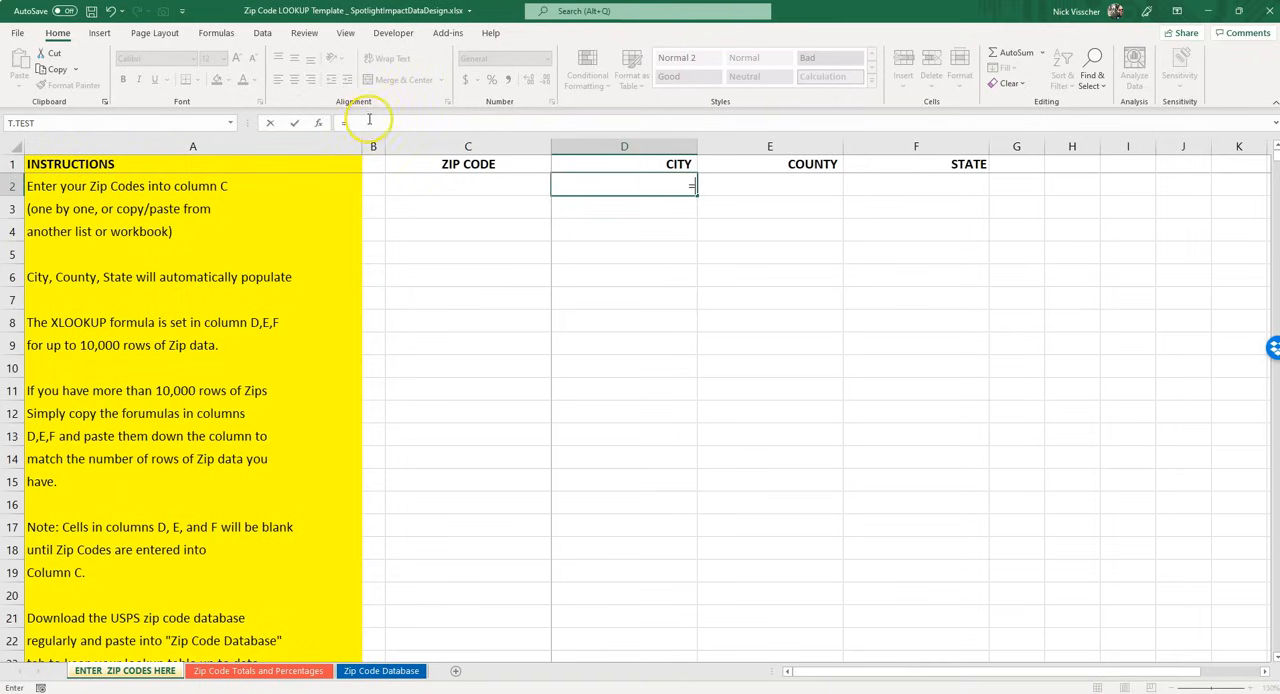
click(646, 184)
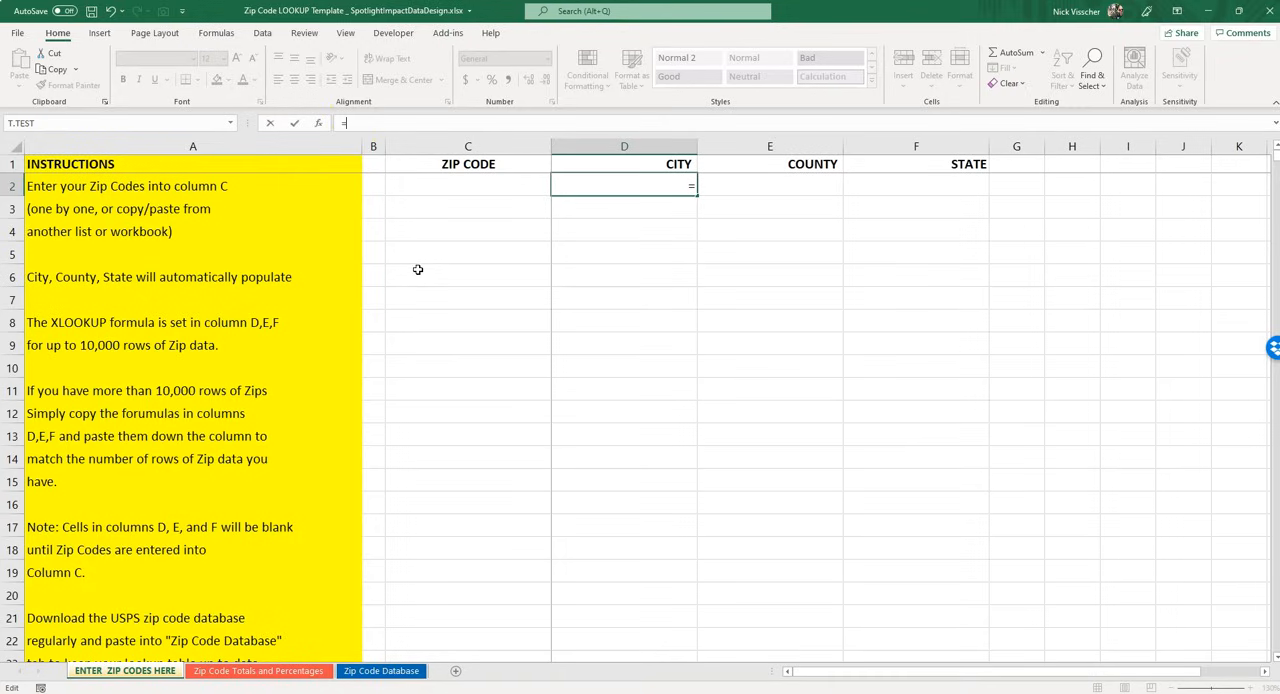
text(XLOO)
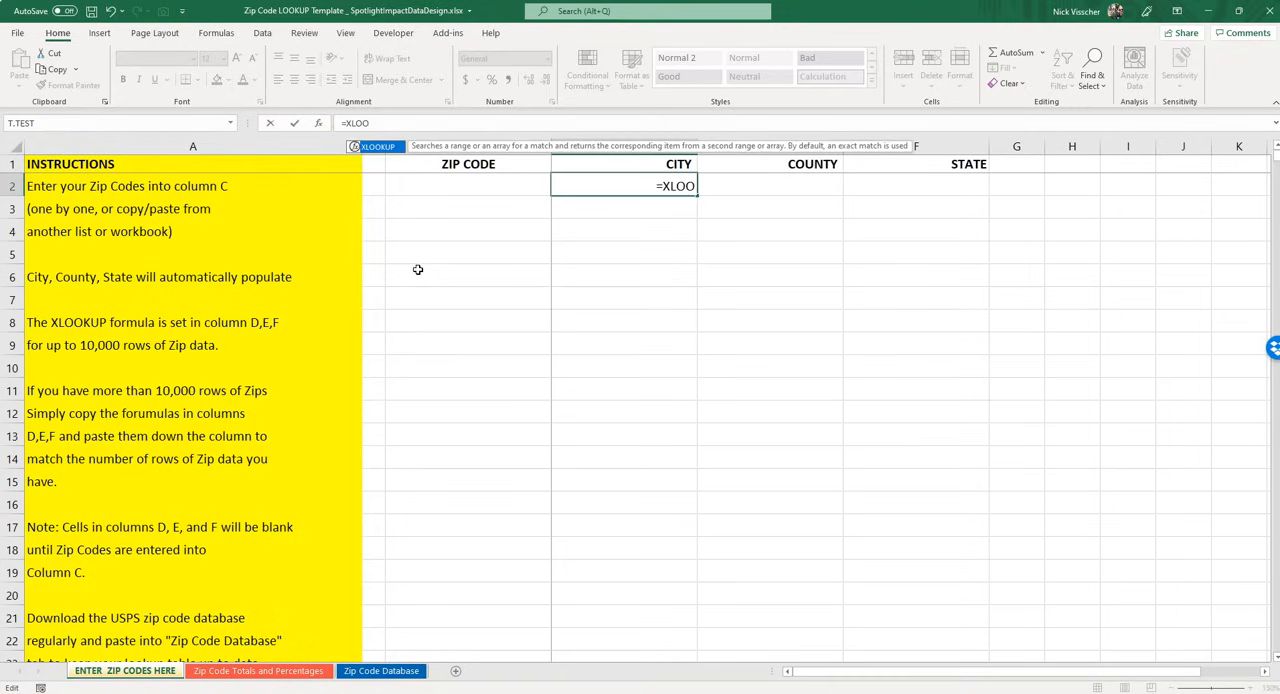
text(K)
double_click(371, 148)
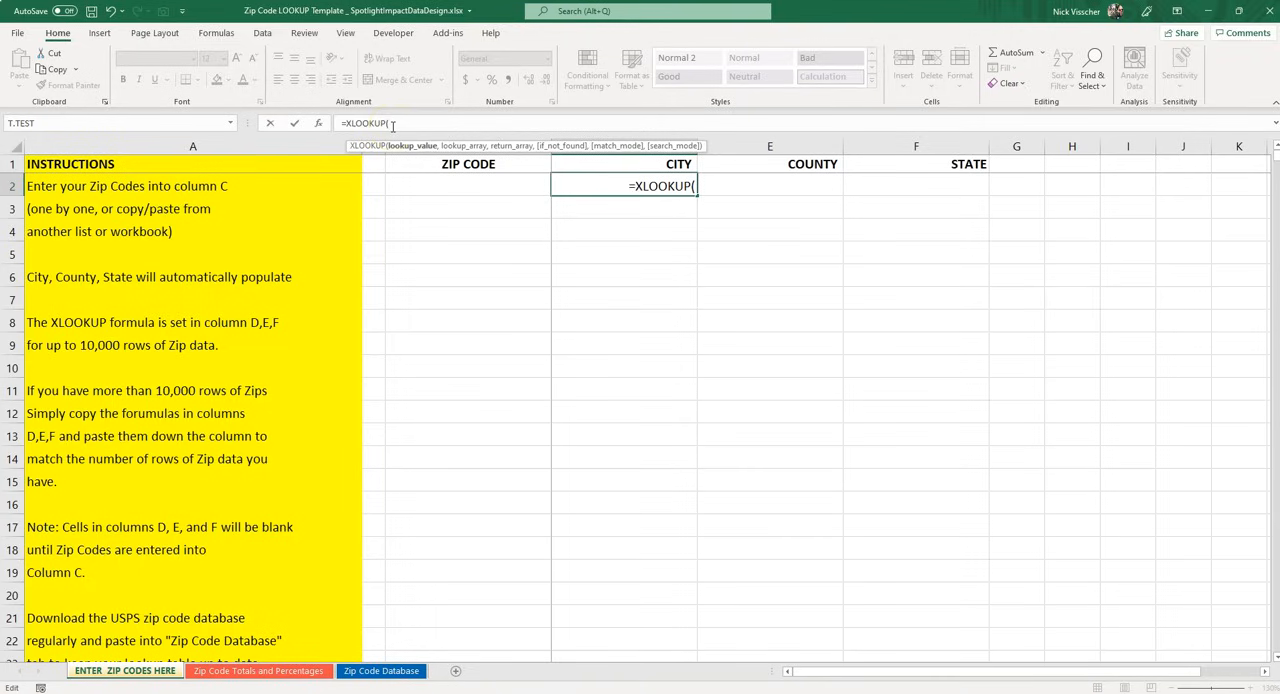
click(398, 185)
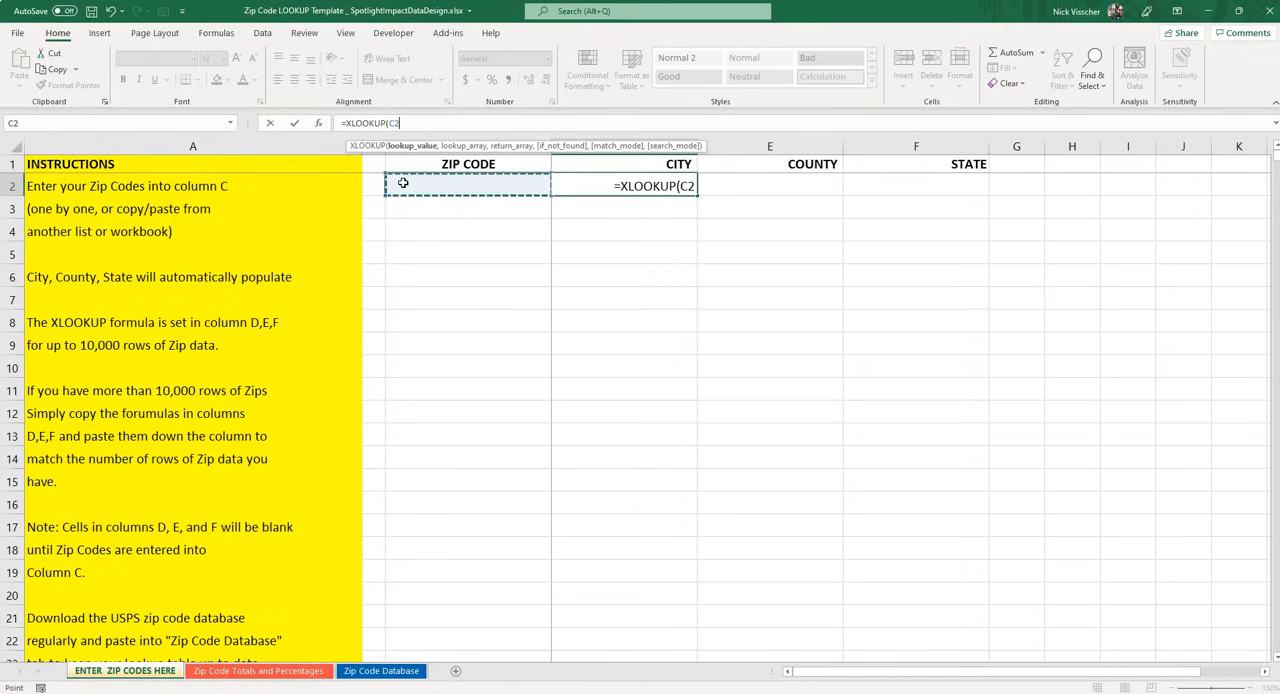
text(,)
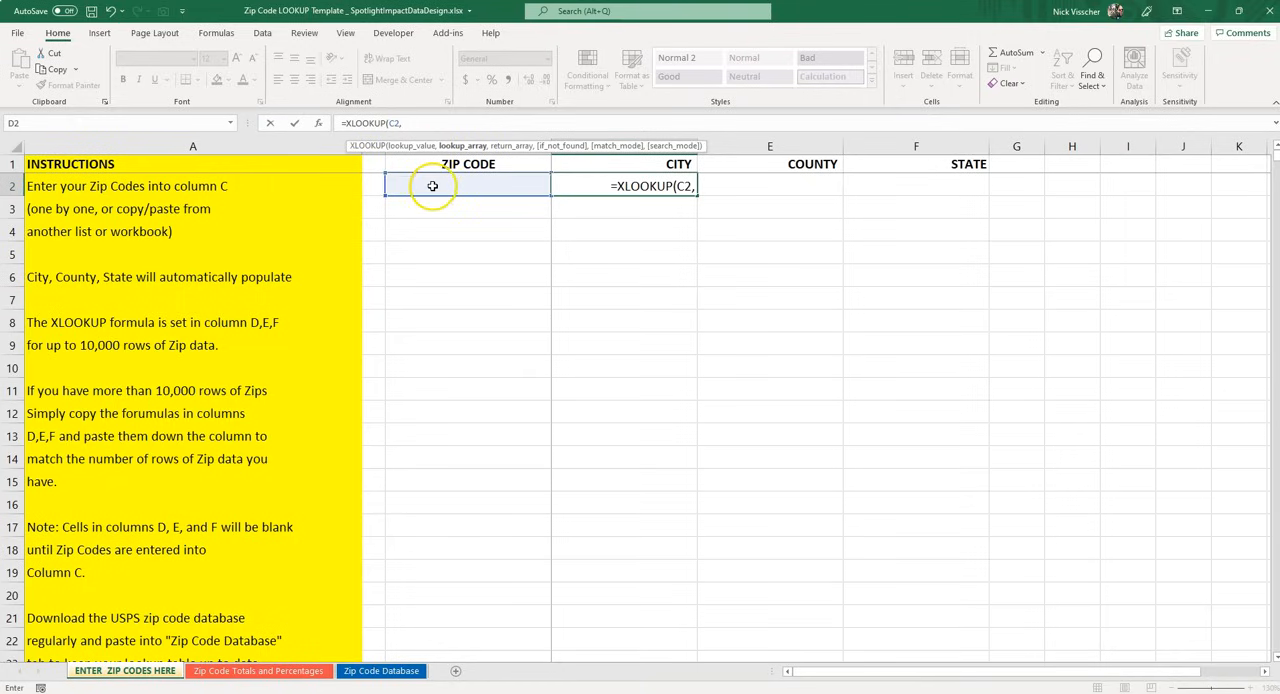
Complete the D2 XLOOKUP with Zip Code Database column A as the lookup array and column D as the return array
click(403, 672)
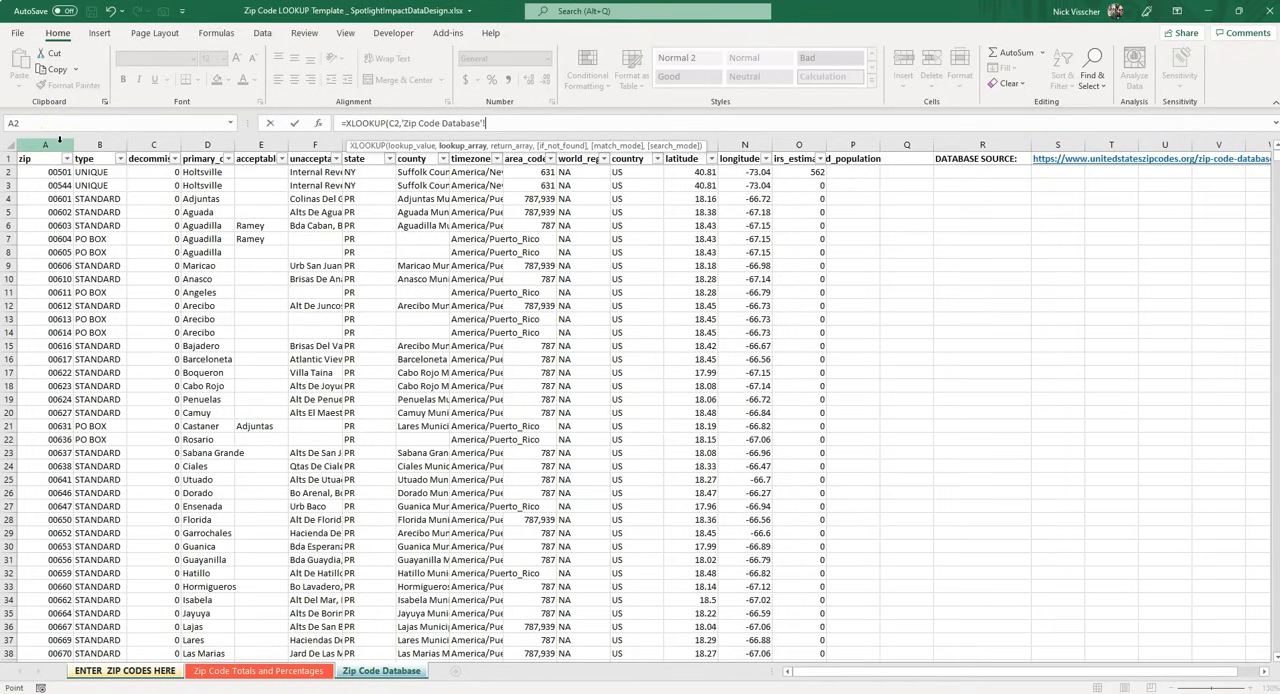
click(59, 140)
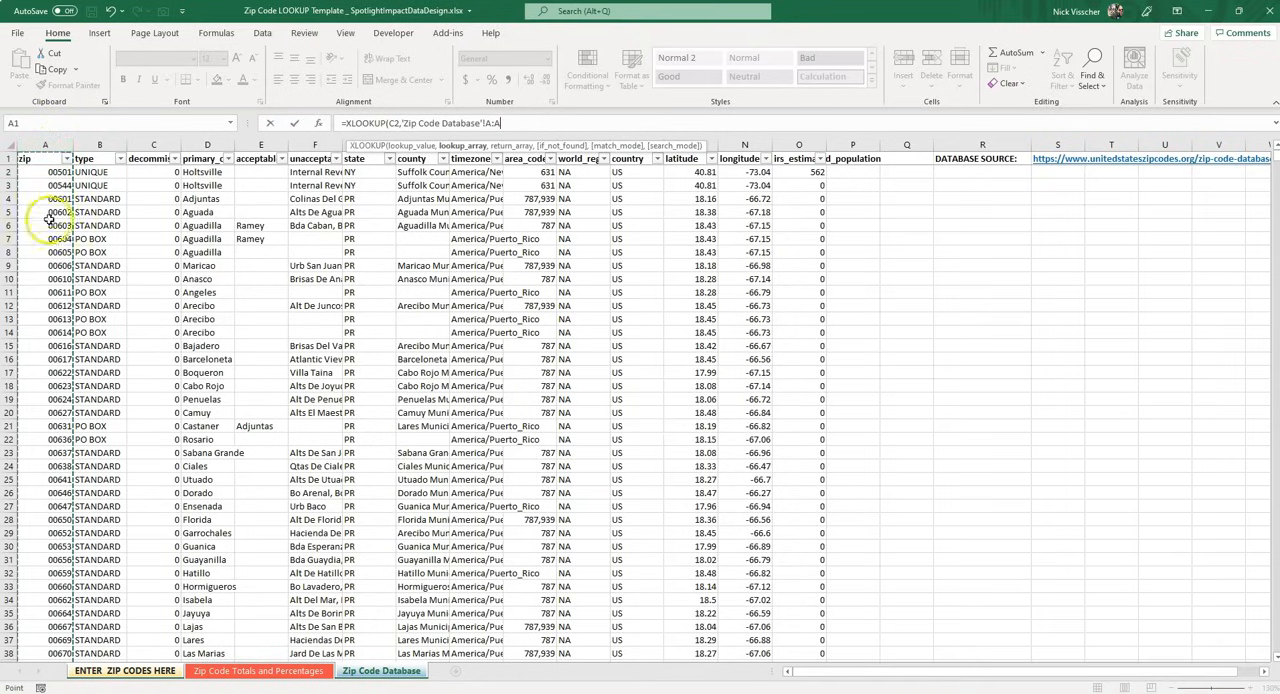
click(44, 147)
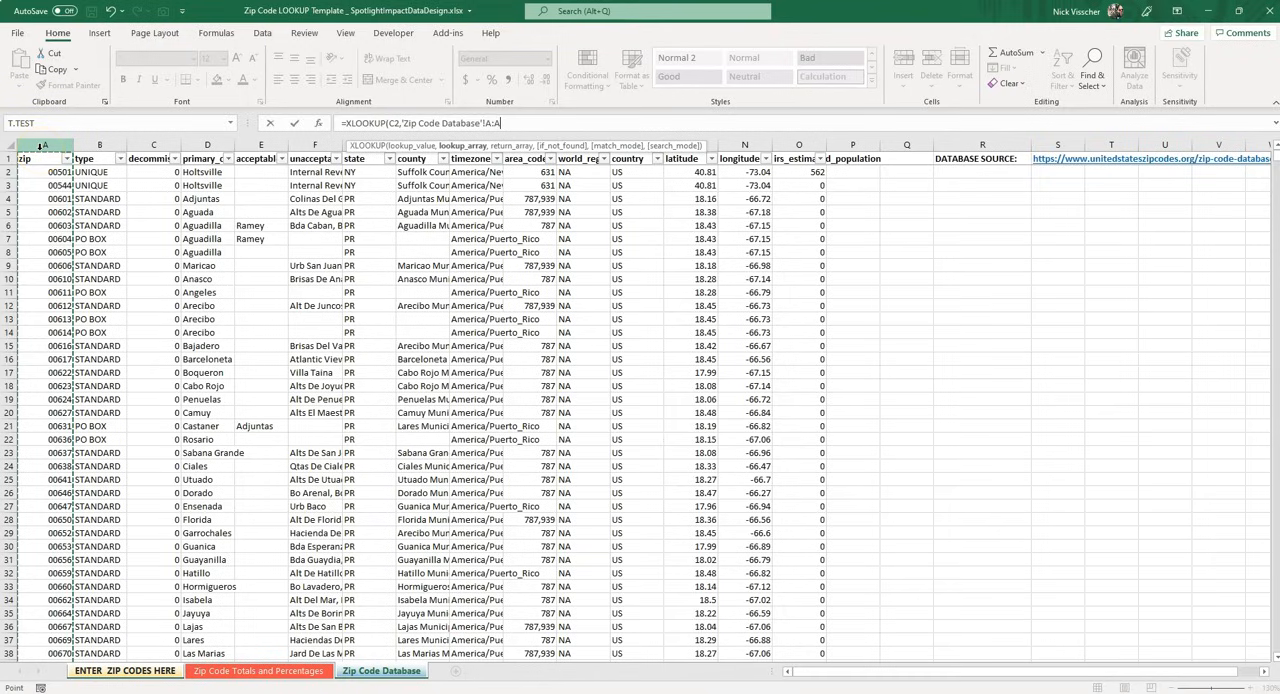
text(,)
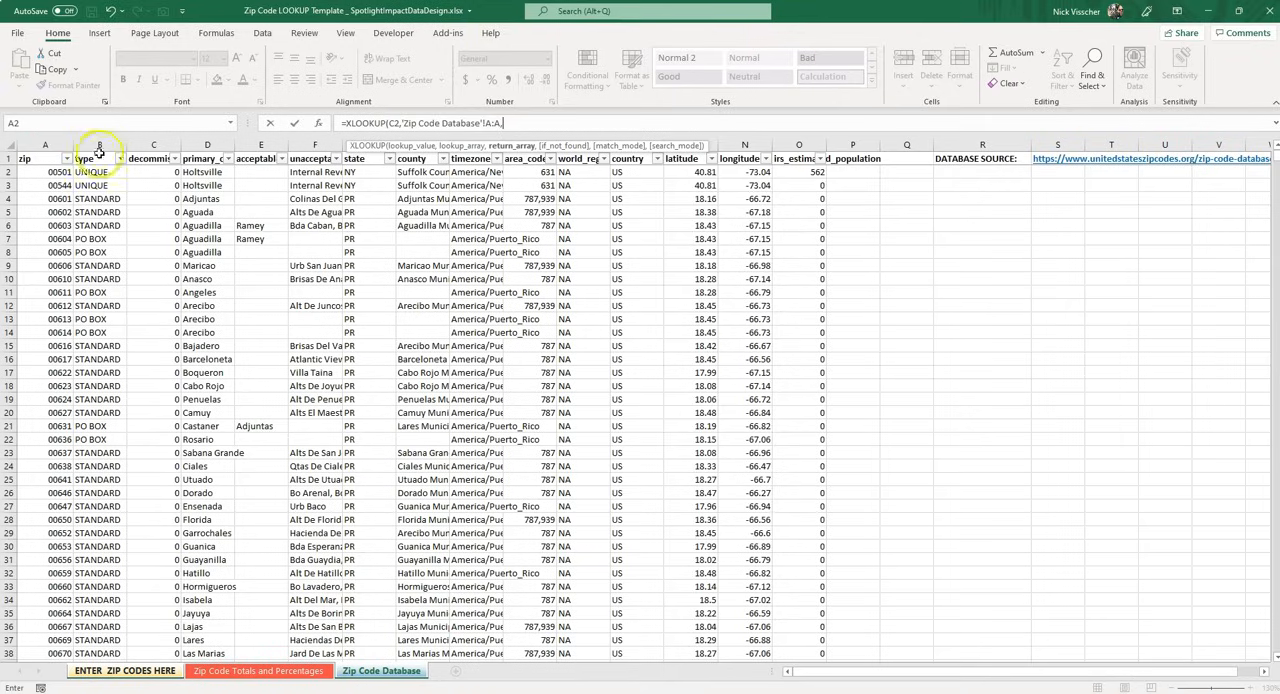
click(194, 145)
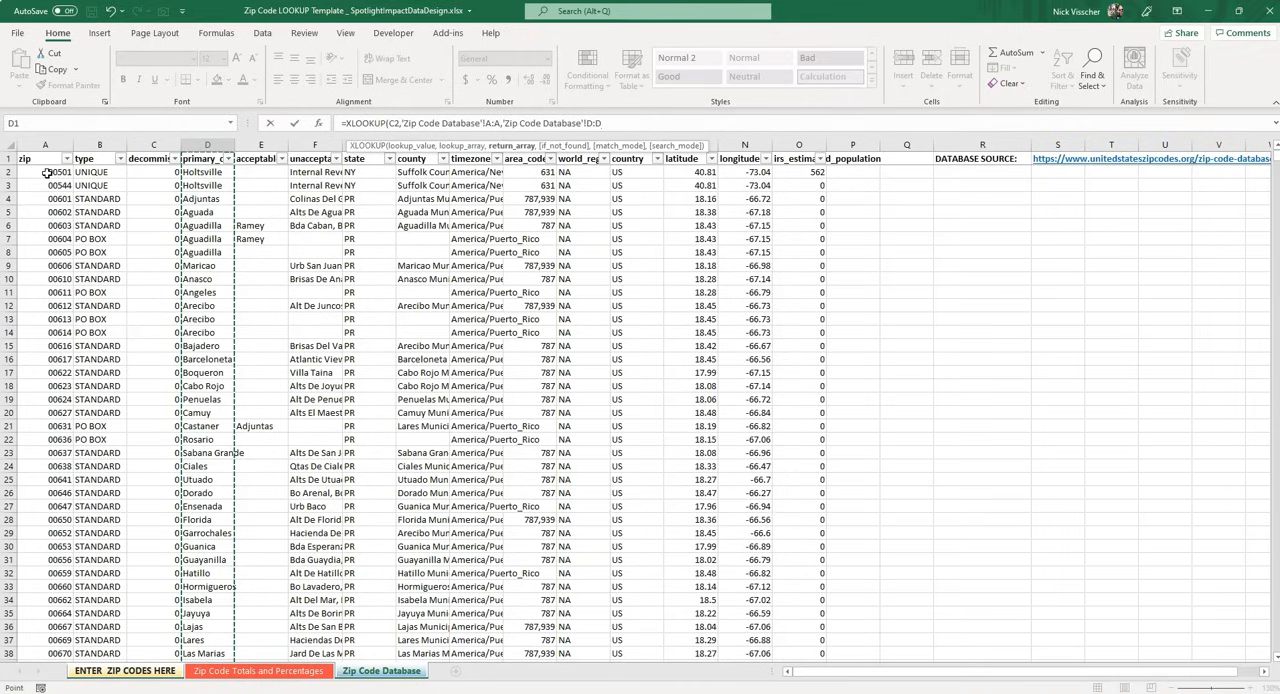
text())
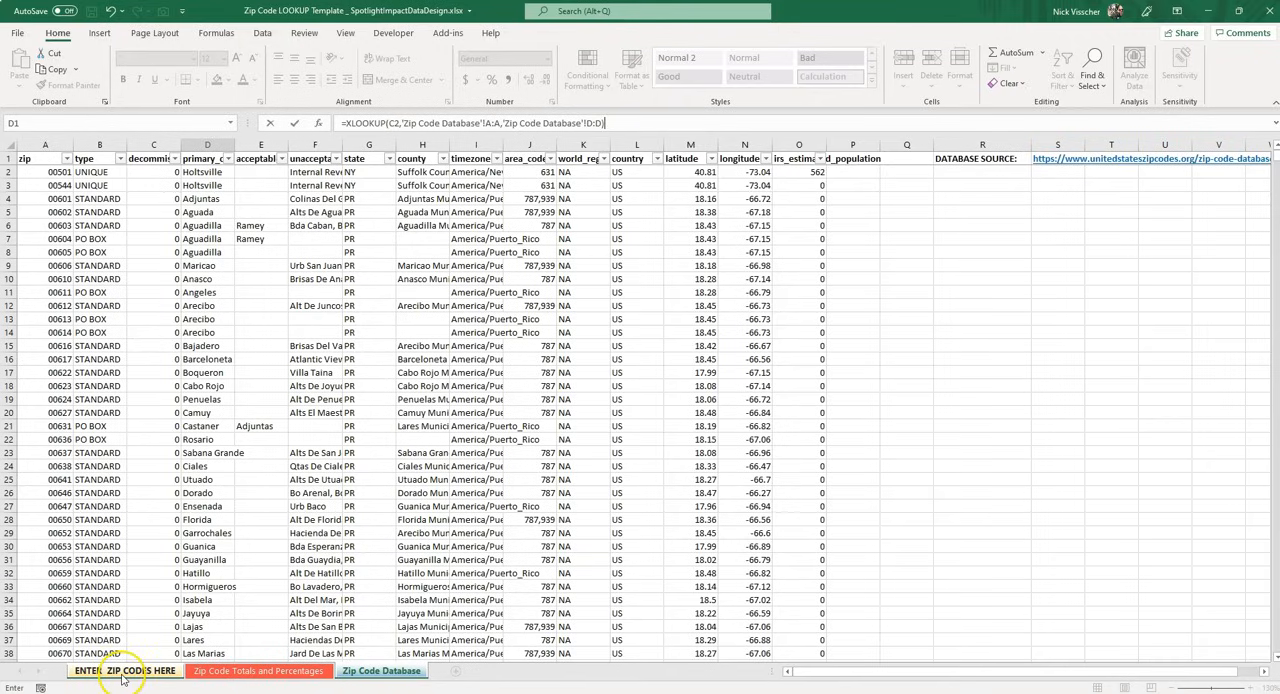
key(Return)
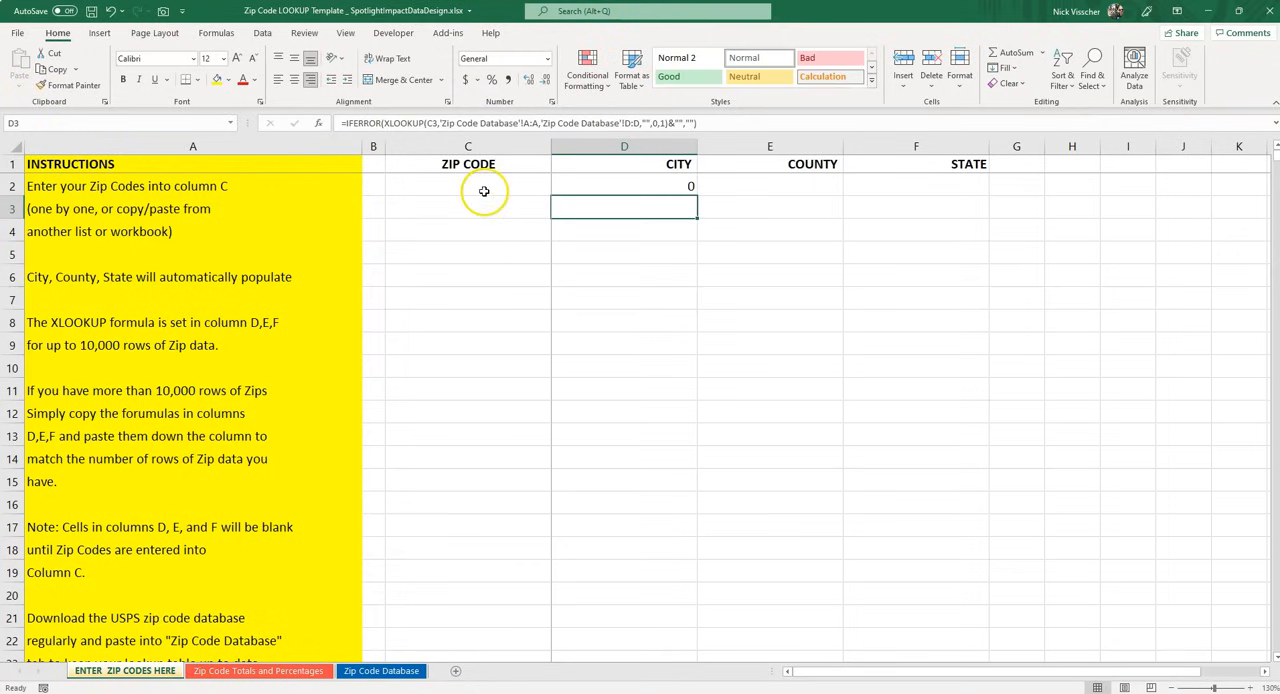
click(595, 183)
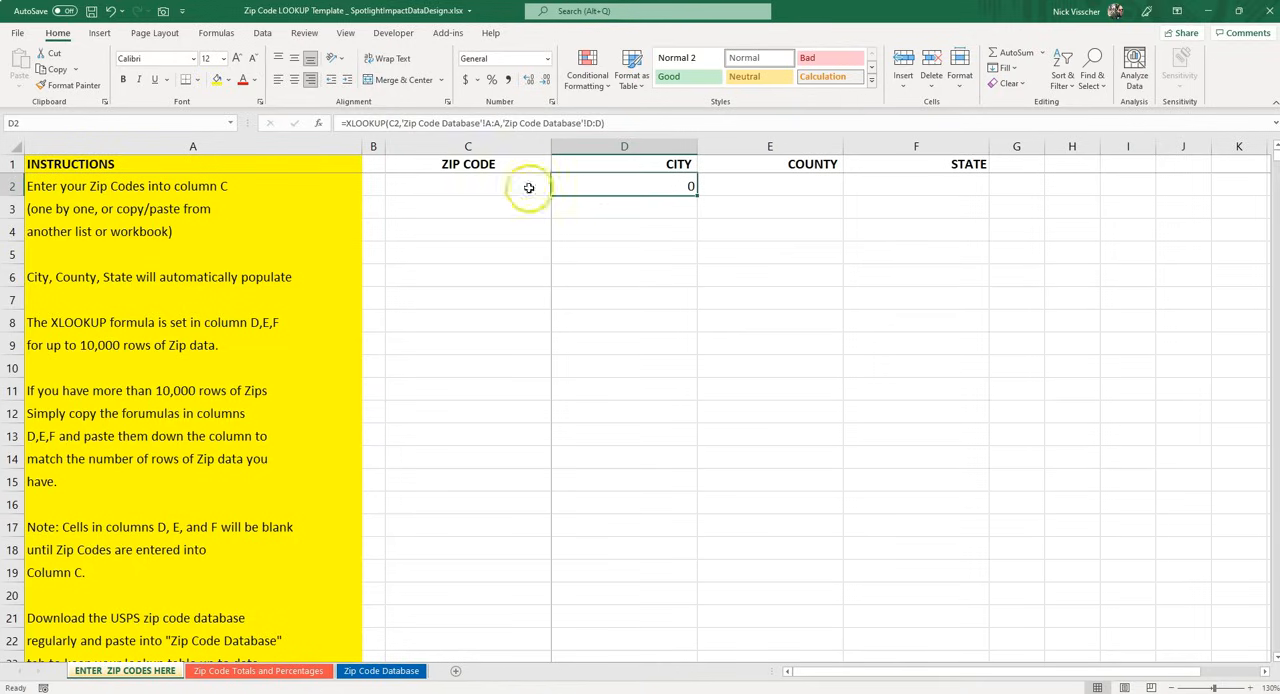
Start an XLOOKUP formula in County cell E2 with zip code cell C2 as the lookup value
click(725, 186)
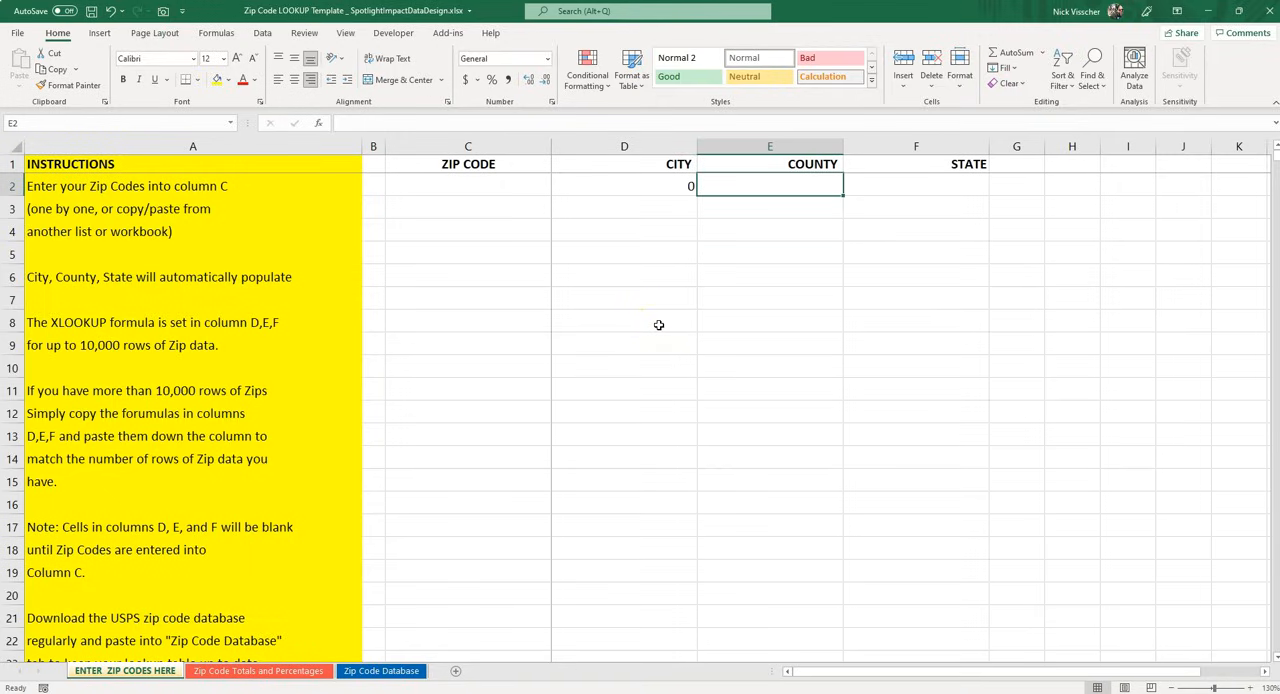
text(=XL)
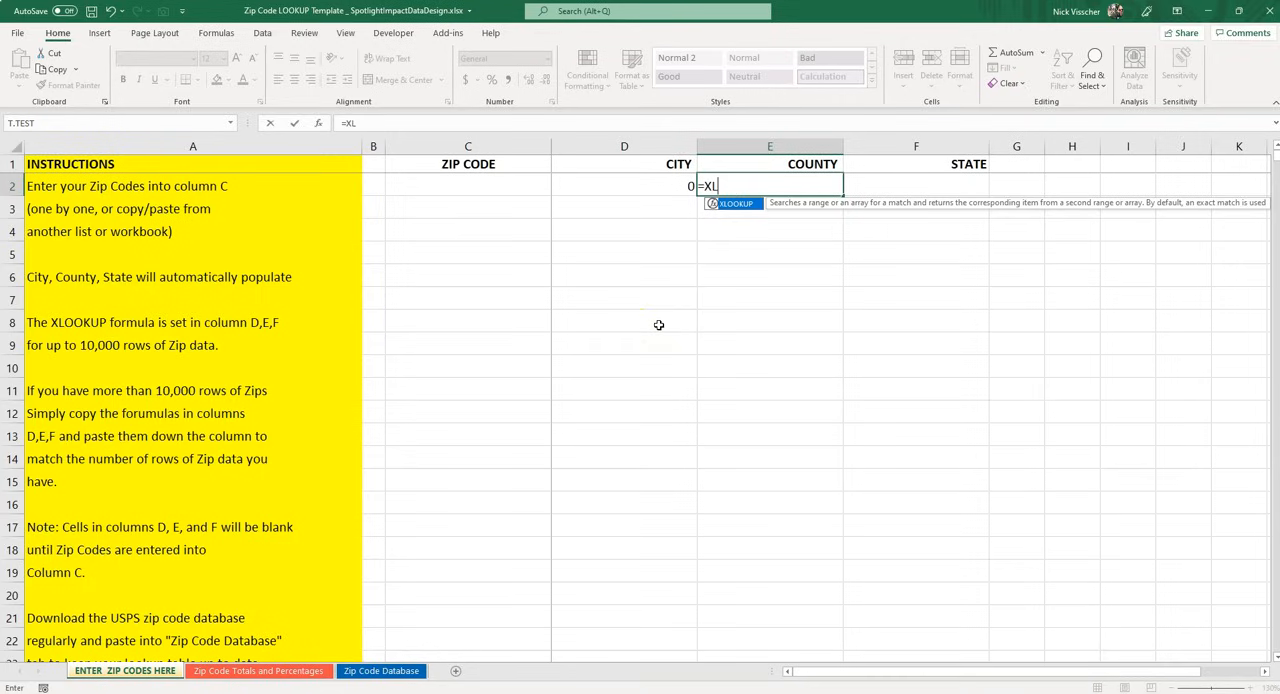
text(OOKUP()
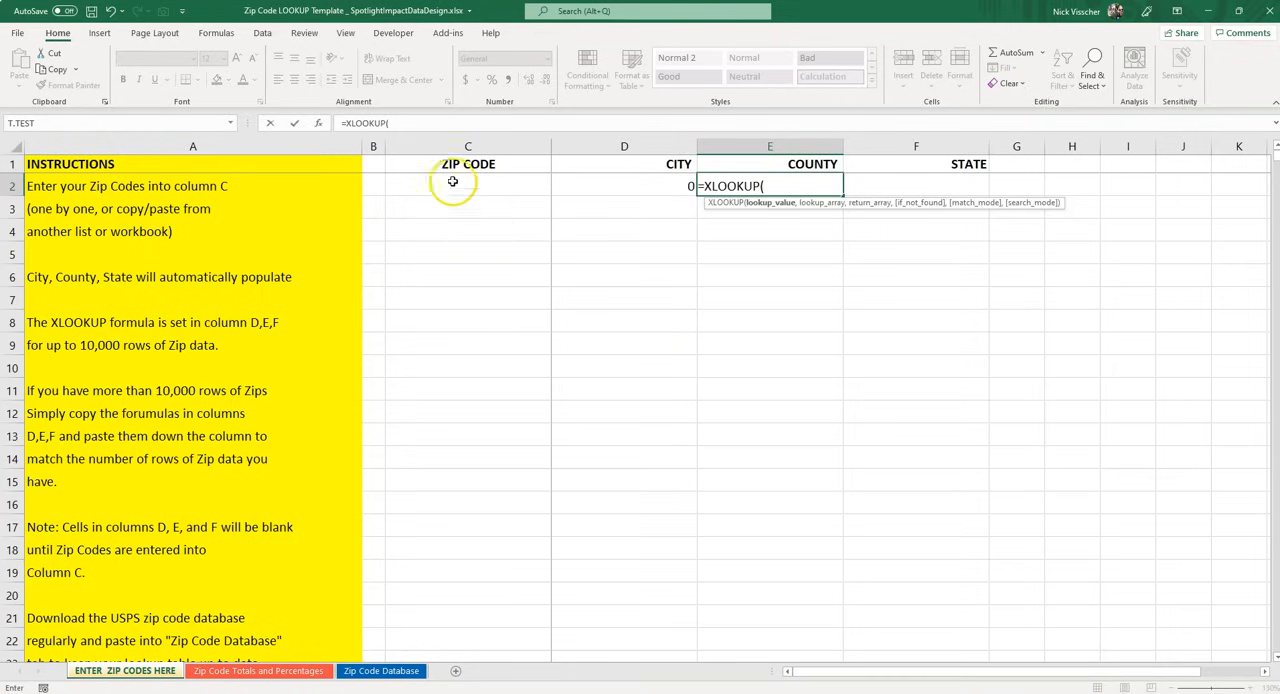
click(394, 180)
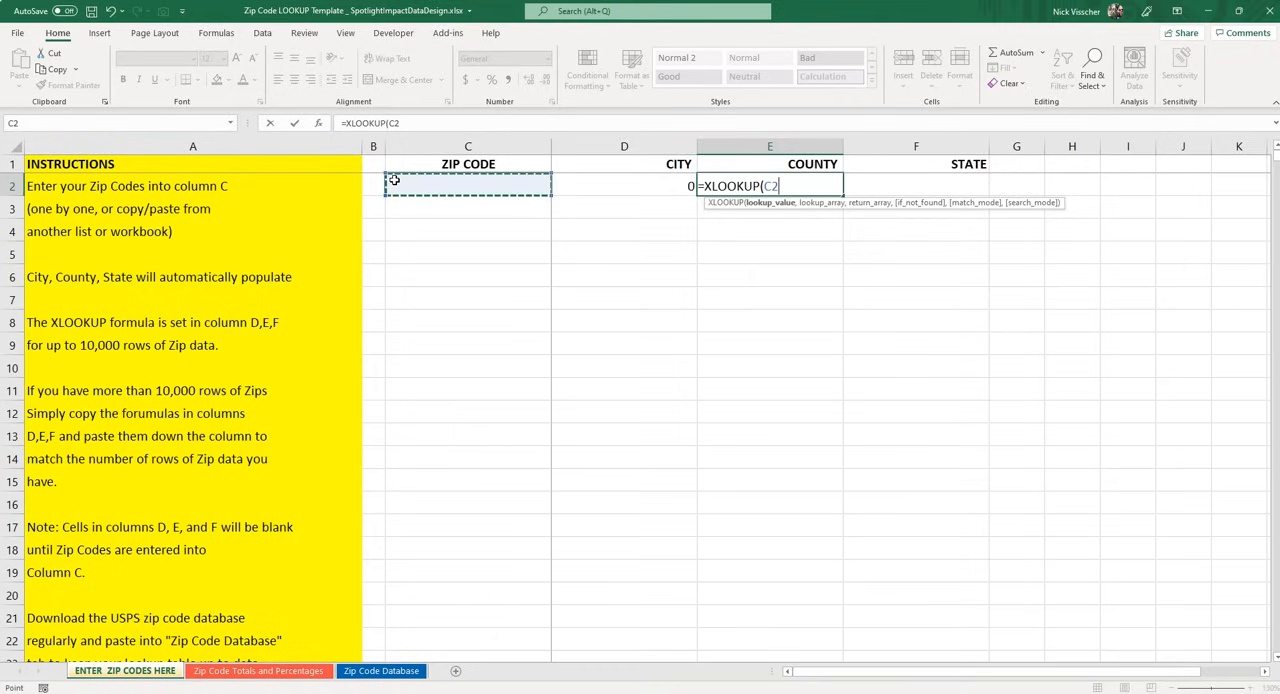
text(,)
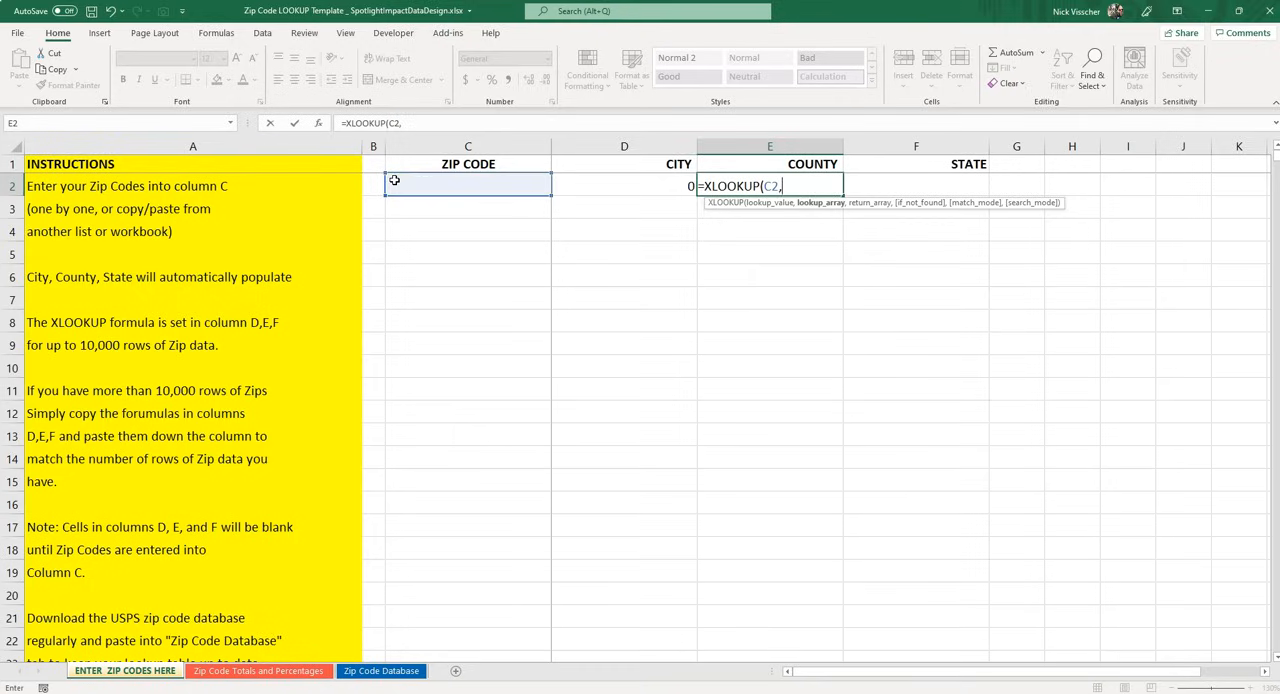
Complete the E2 XLOOKUP with Zip Code Database column A as the lookup array and column H as the return array
click(381, 670)
click(63, 145)
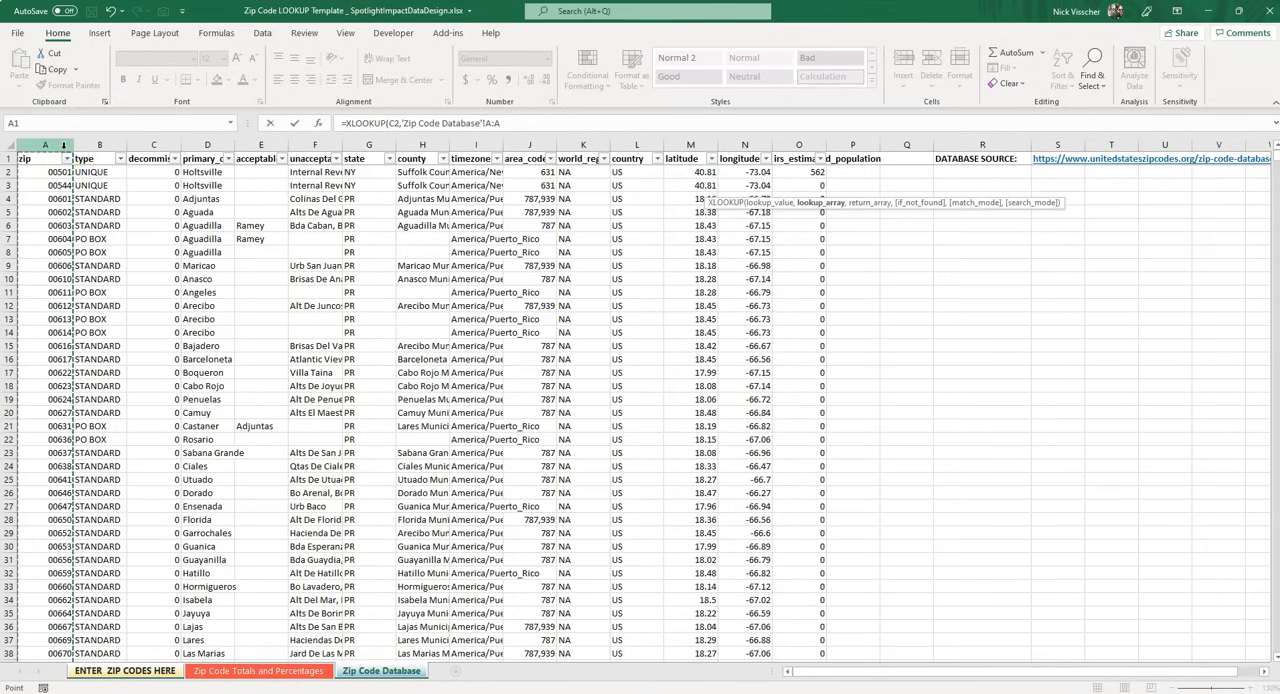
text(,)
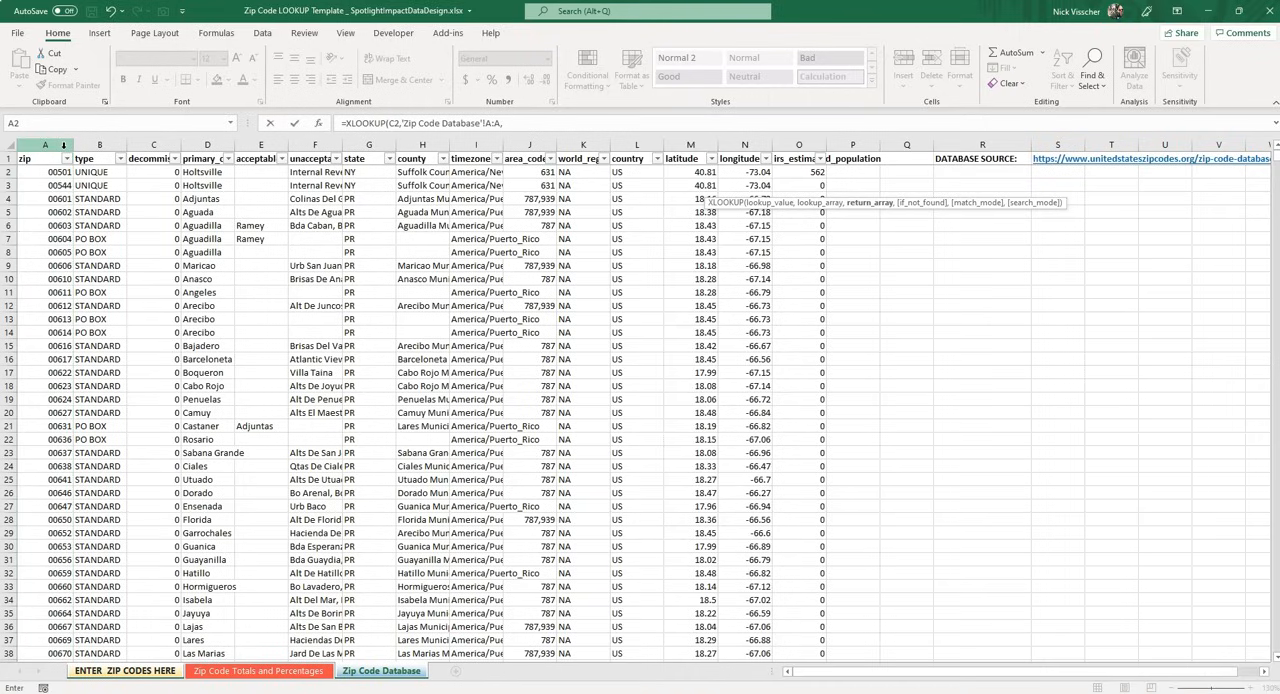
click(441, 145)
click(441, 145)
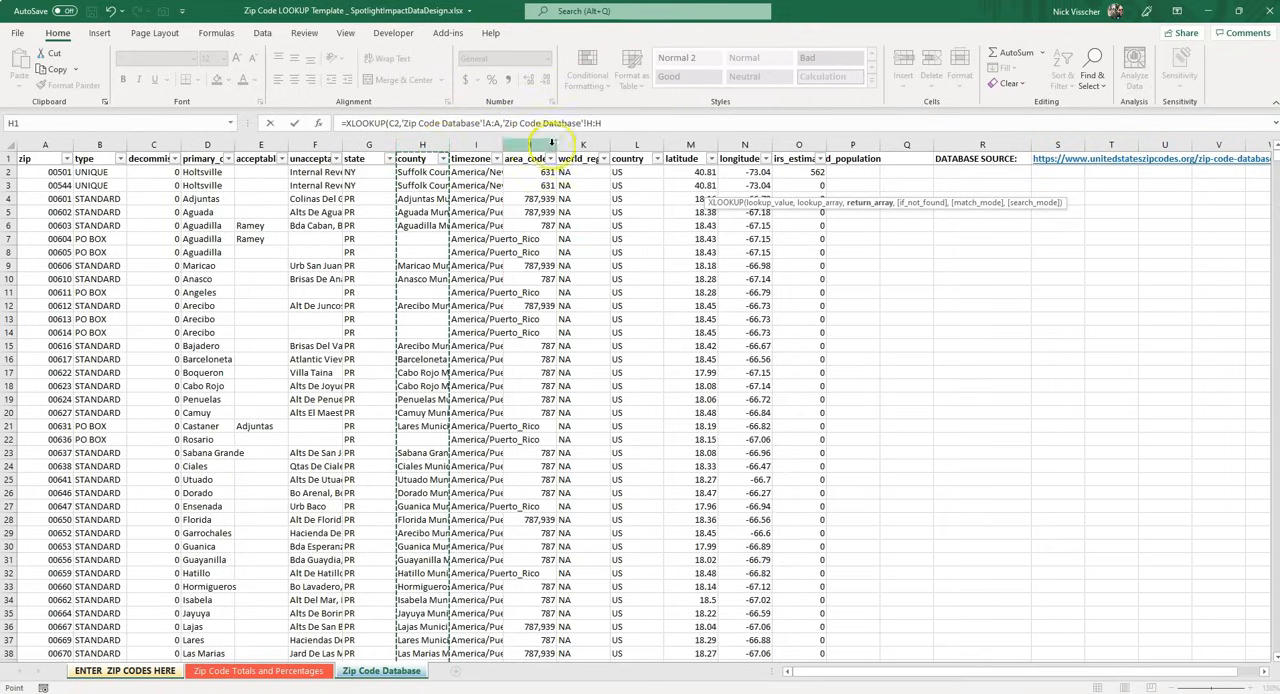
click(608, 123)
text())
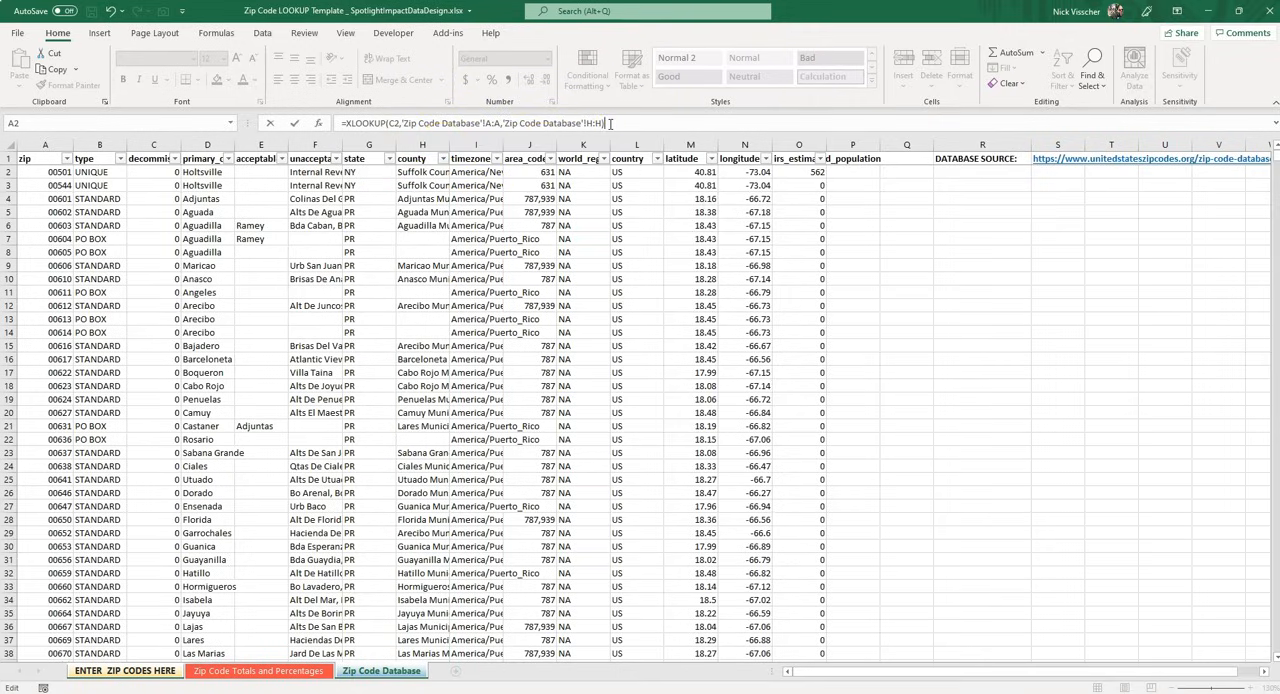
key(Return)
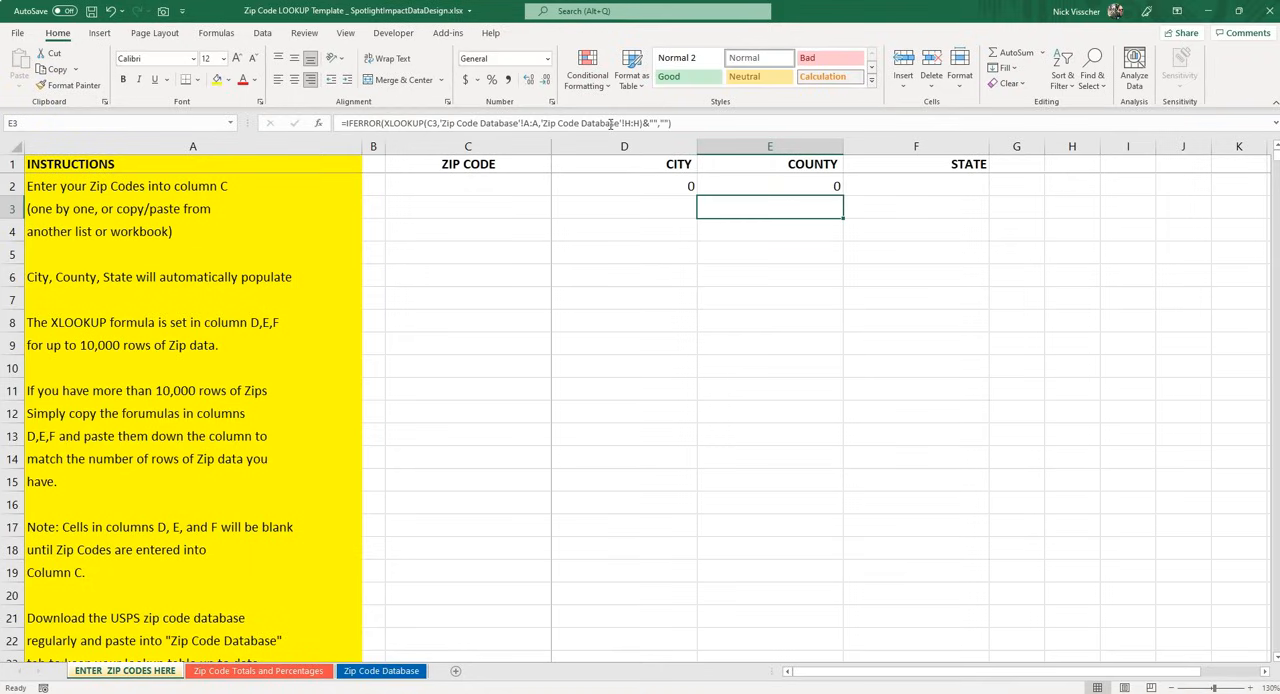
Start an XLOOKUP formula in State cell F2 with zip code cell C2 as the lookup value
key(Up)
key(Left)
key(Left)
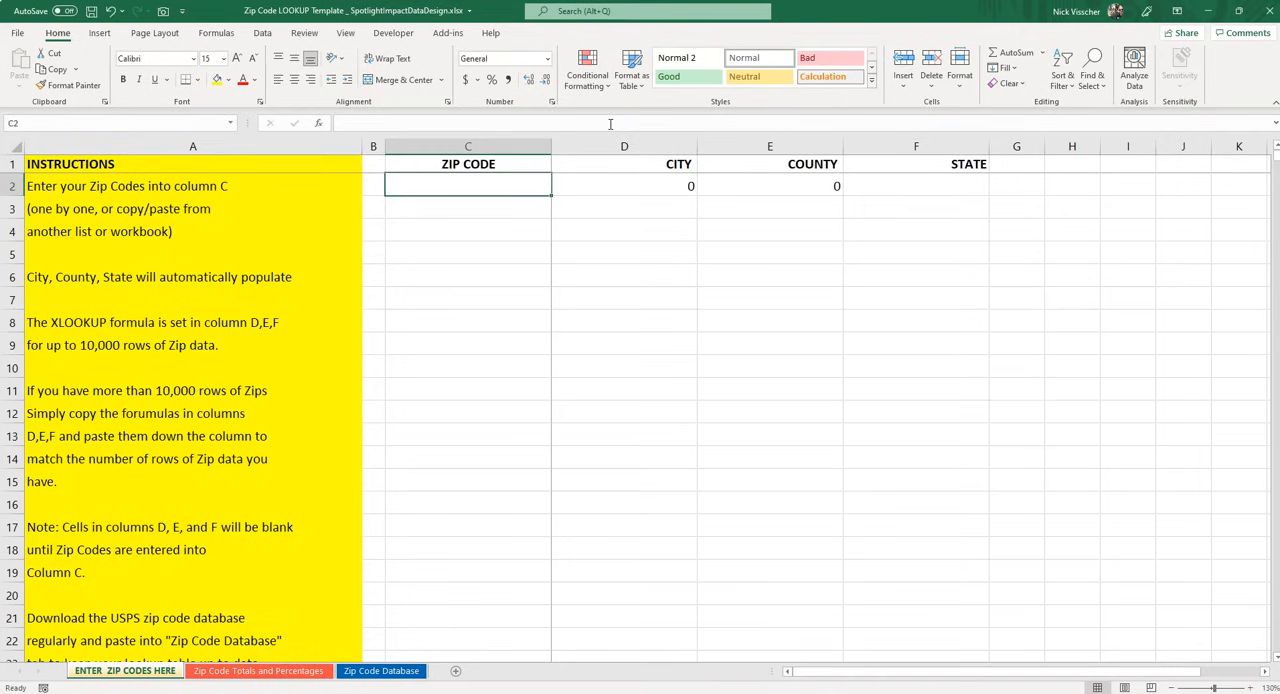
key(Right)
key(Right)
key(Right)
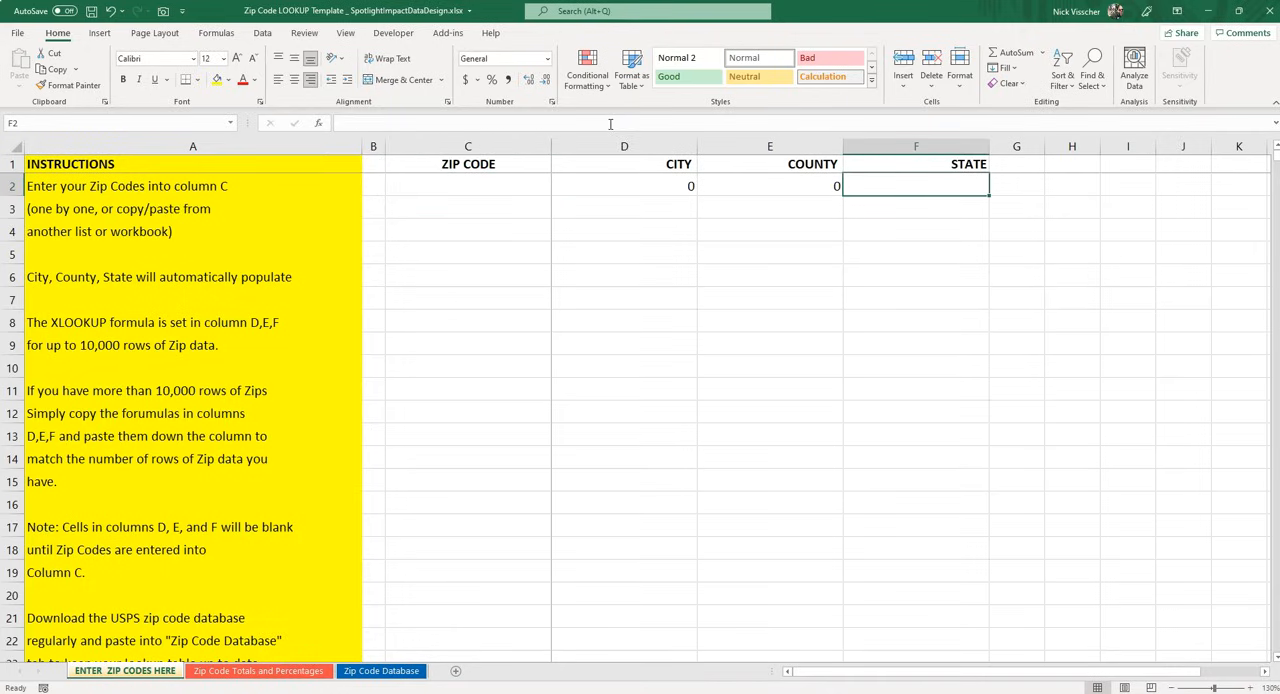
text(=xloo)
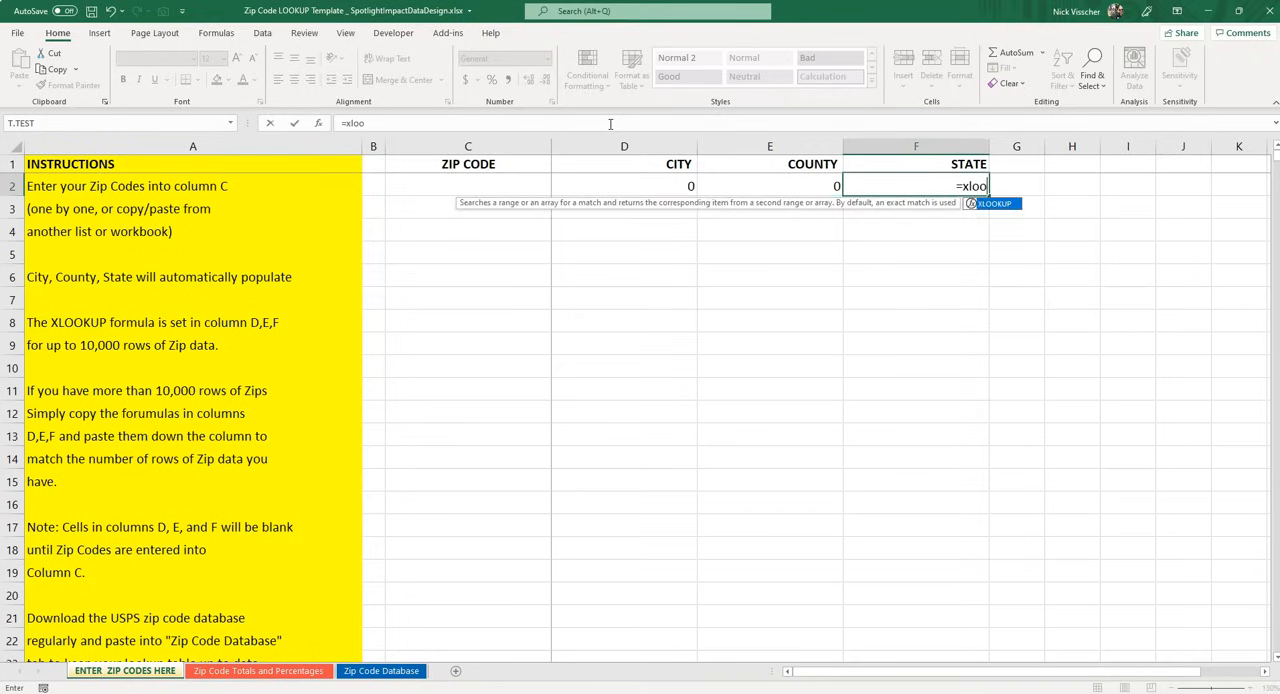
text(kup()
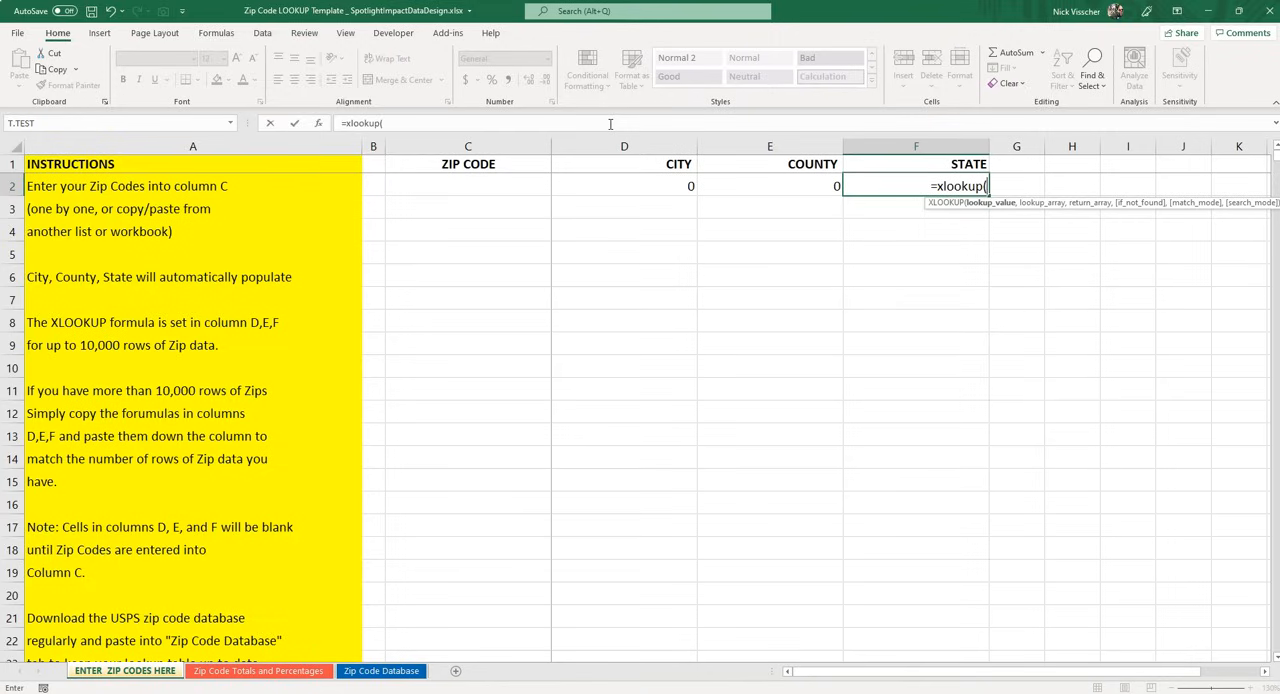
click(404, 188)
text(,)
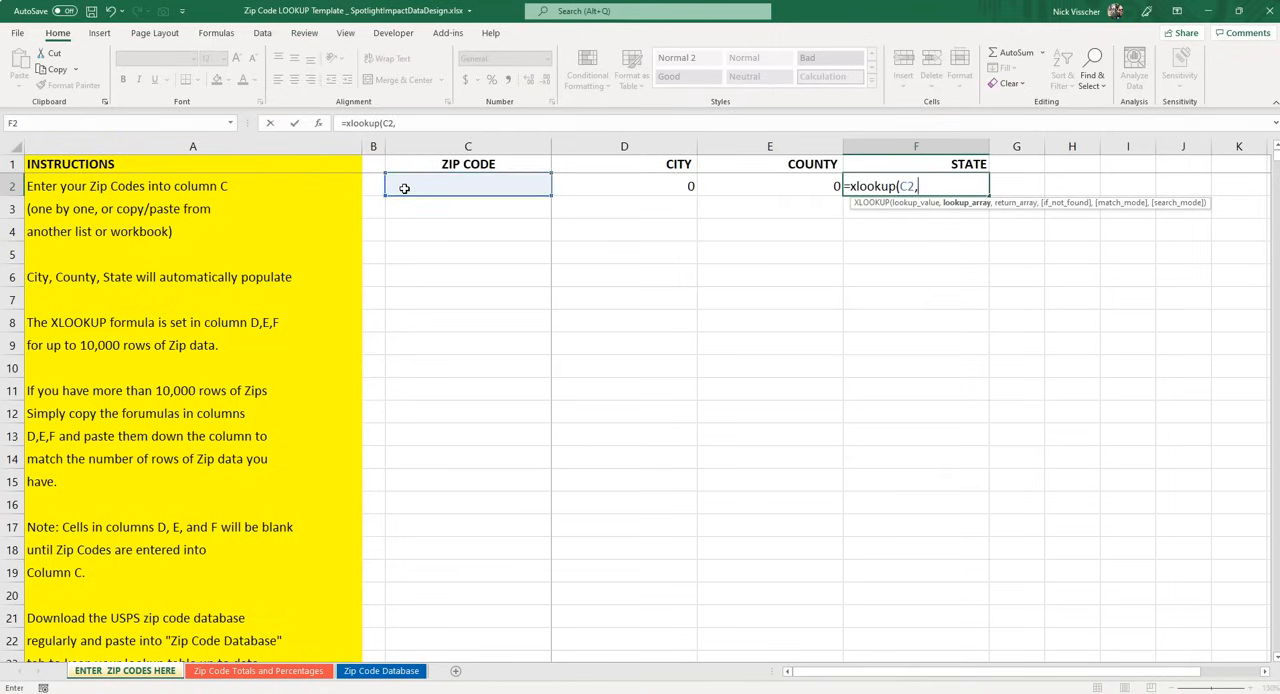
Complete the F2 XLOOKUP with Zip Code Database column A as the lookup array and column G as the return array
click(361, 671)
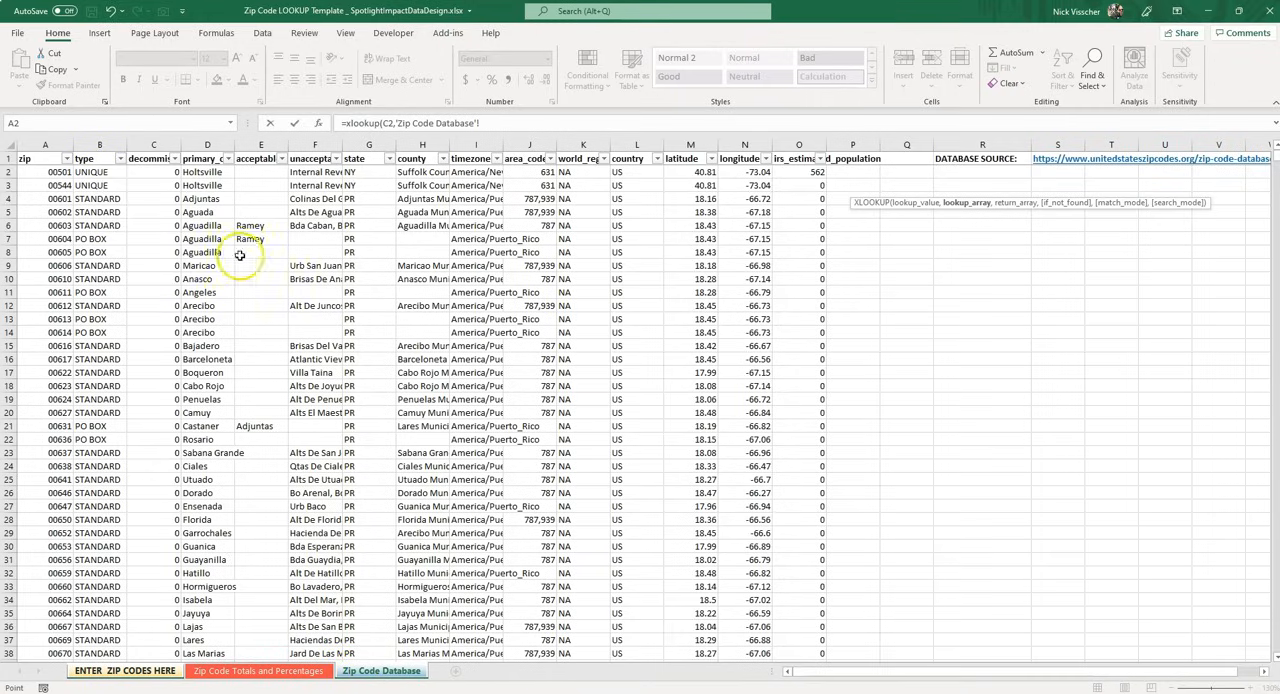
click(65, 145)
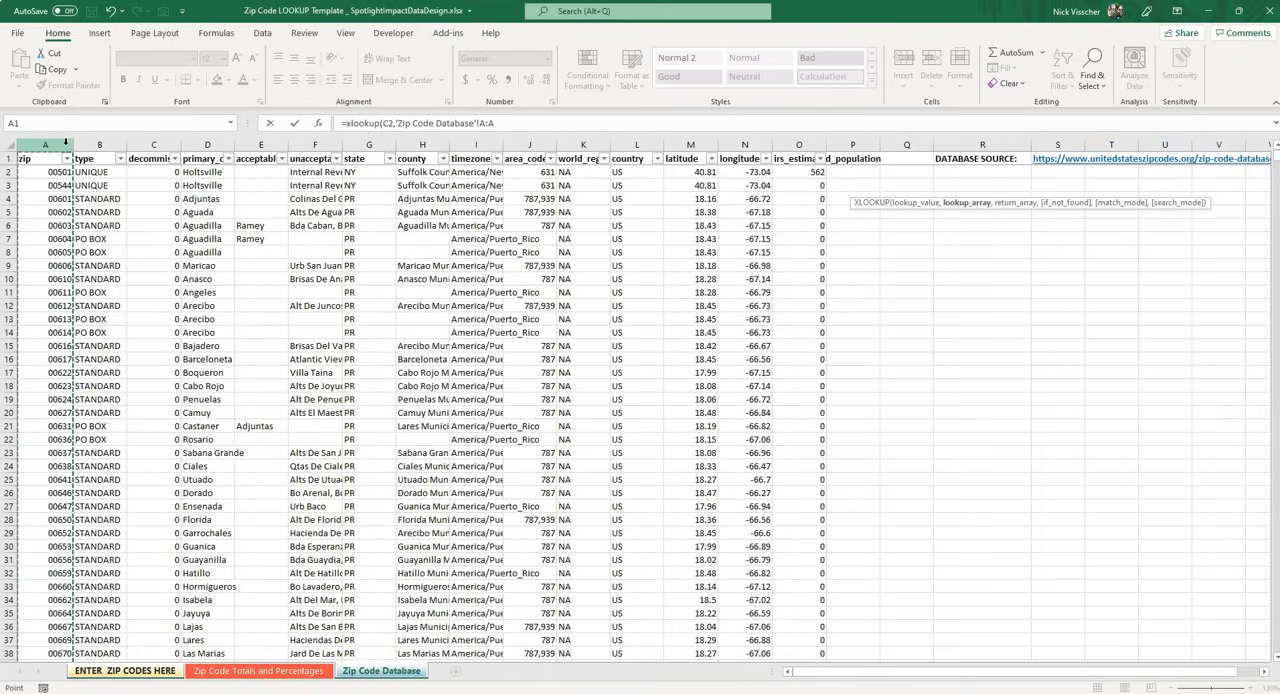
text(,)
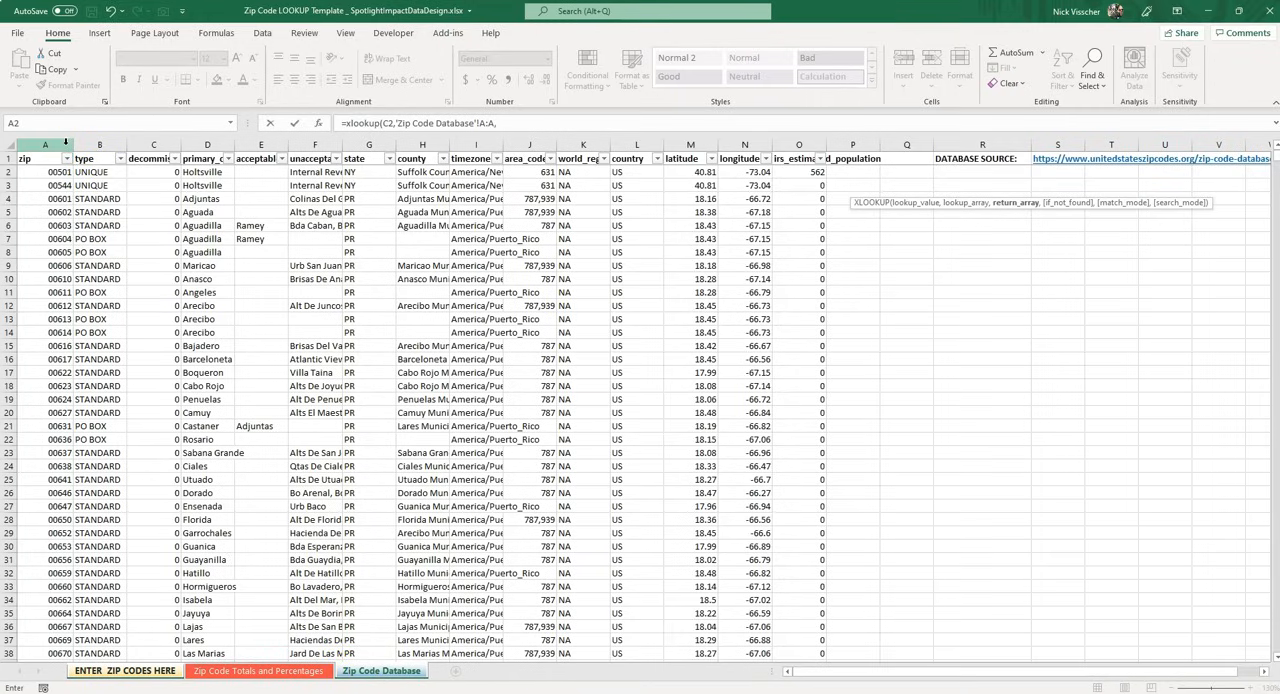
click(380, 145)
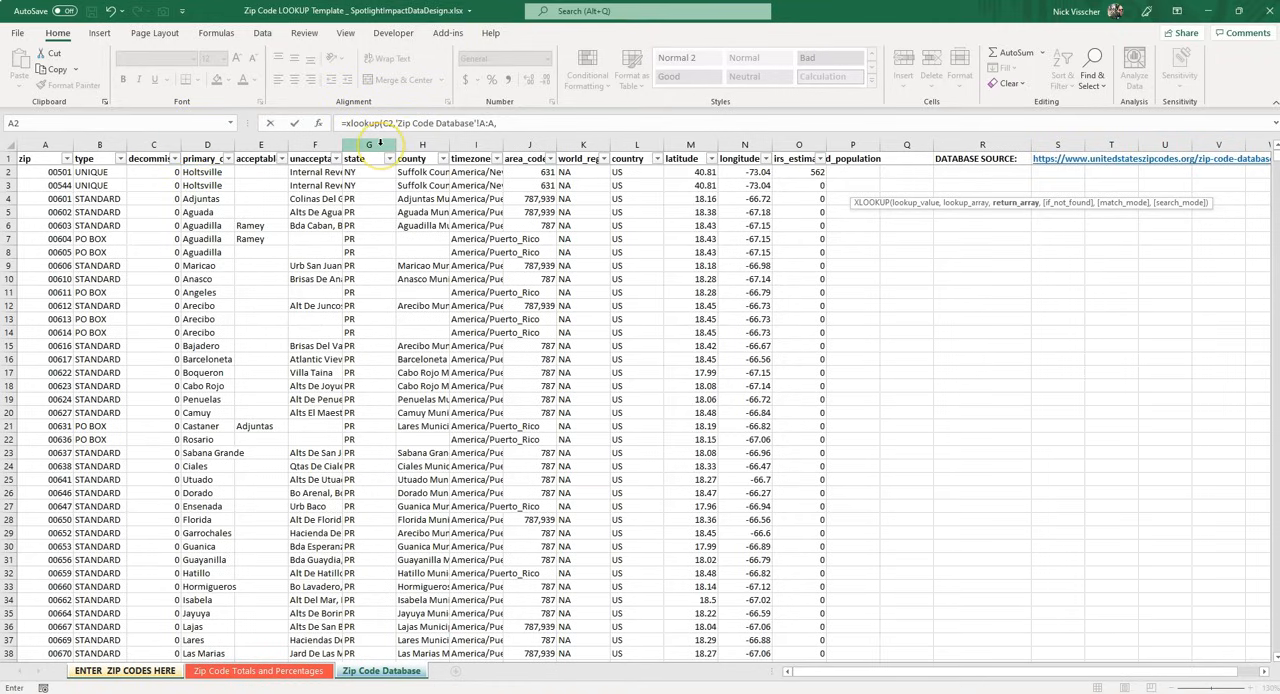
click(380, 145)
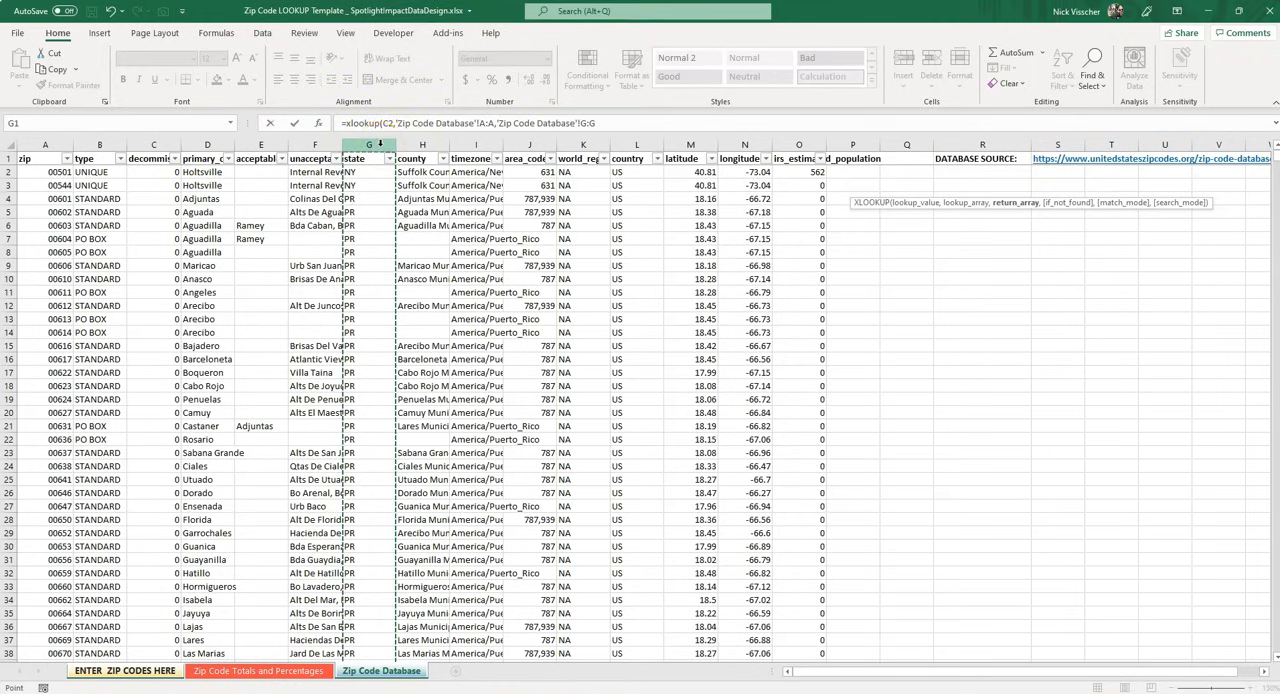
click(618, 122)
text())
key(Return)
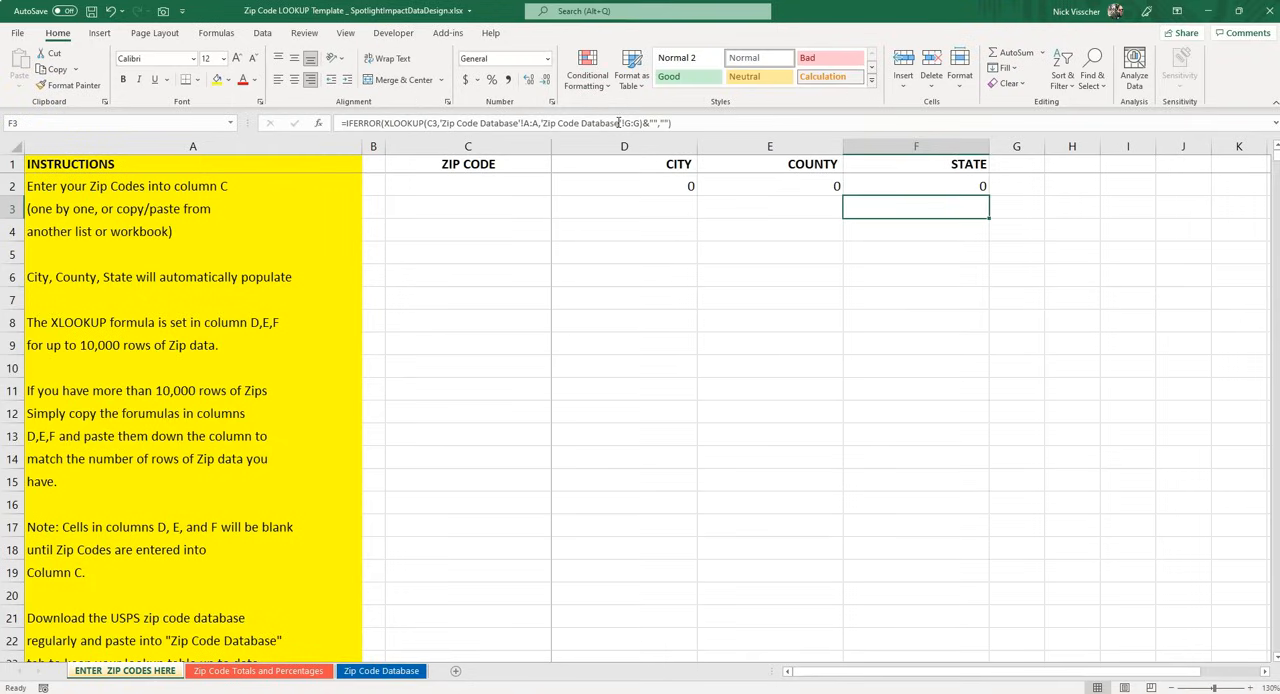
Test the row 2 formulas by entering zip code 49423 in C2 and checking the city, county and state cells
key(Up)
key(Left)
key(Left)
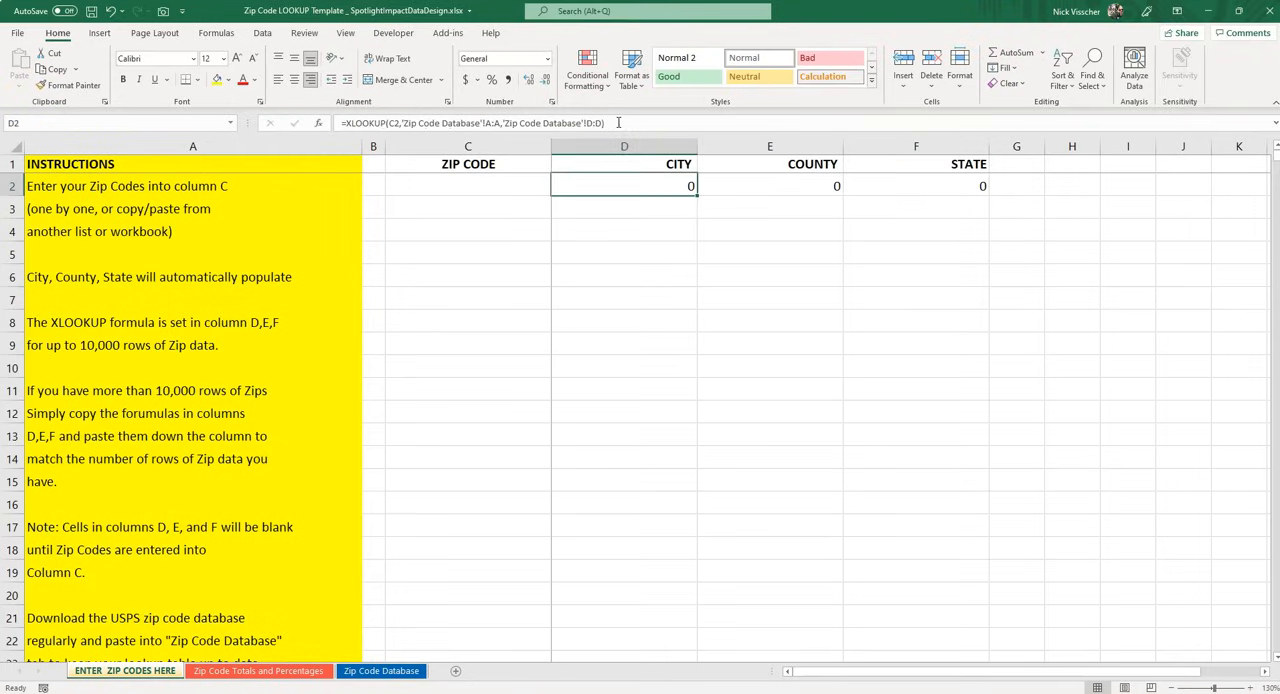
key(Right)
key(Right)
key(Left)
key(Left)
key(Left)
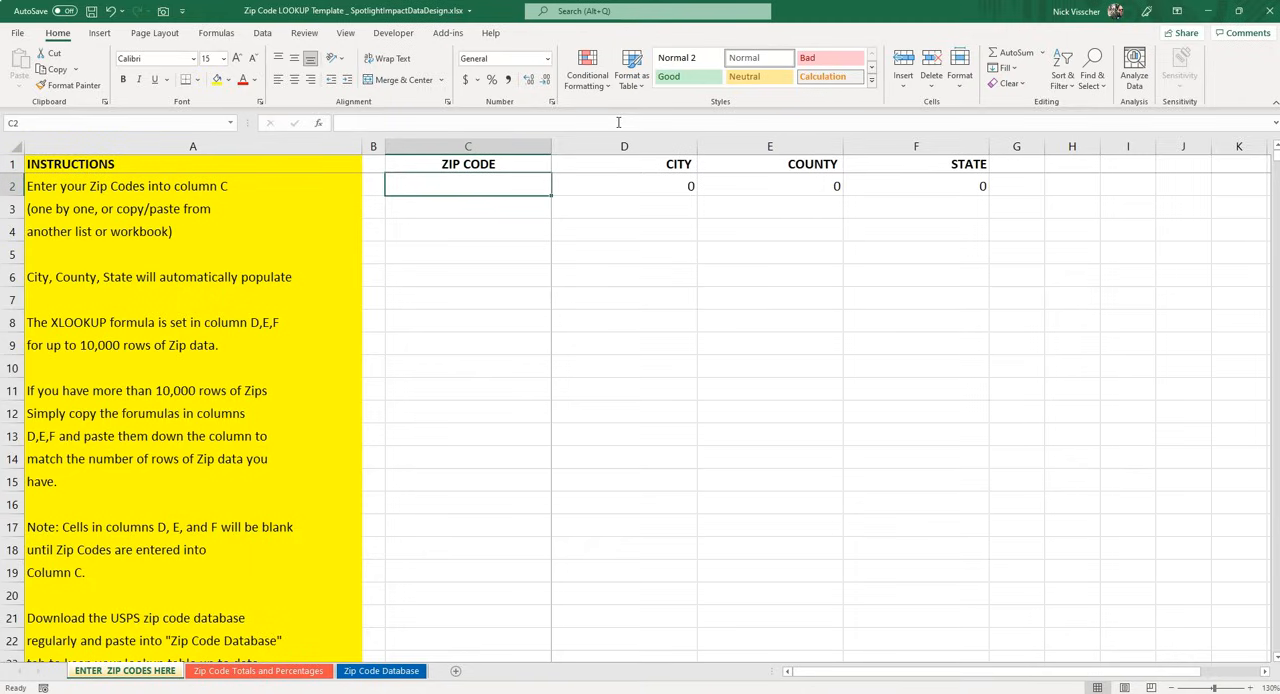
text(49423)
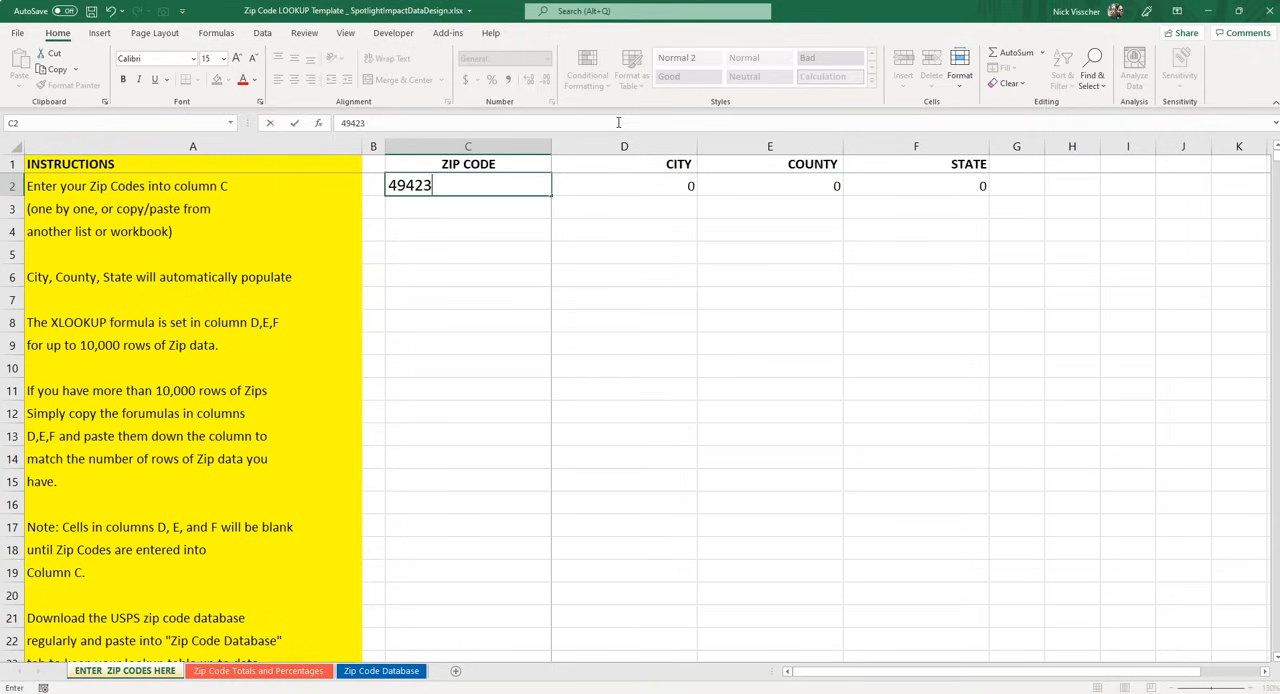
key(Return)
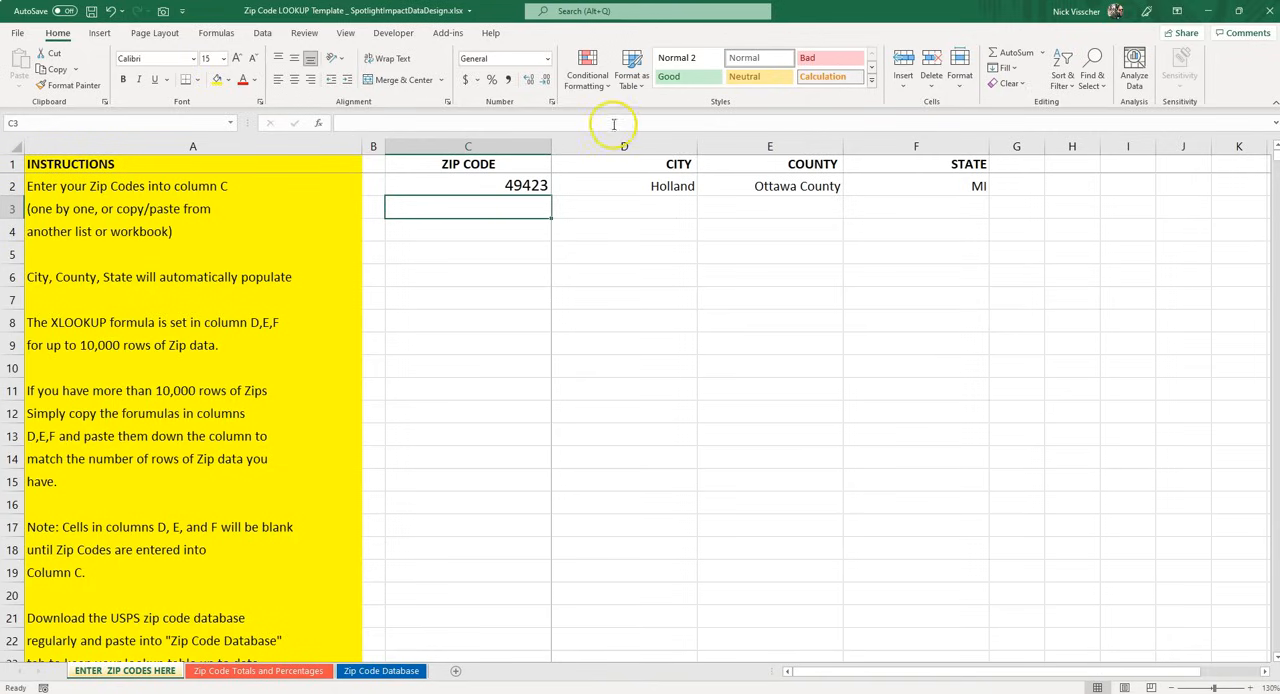
drag(614, 191, 865, 190)
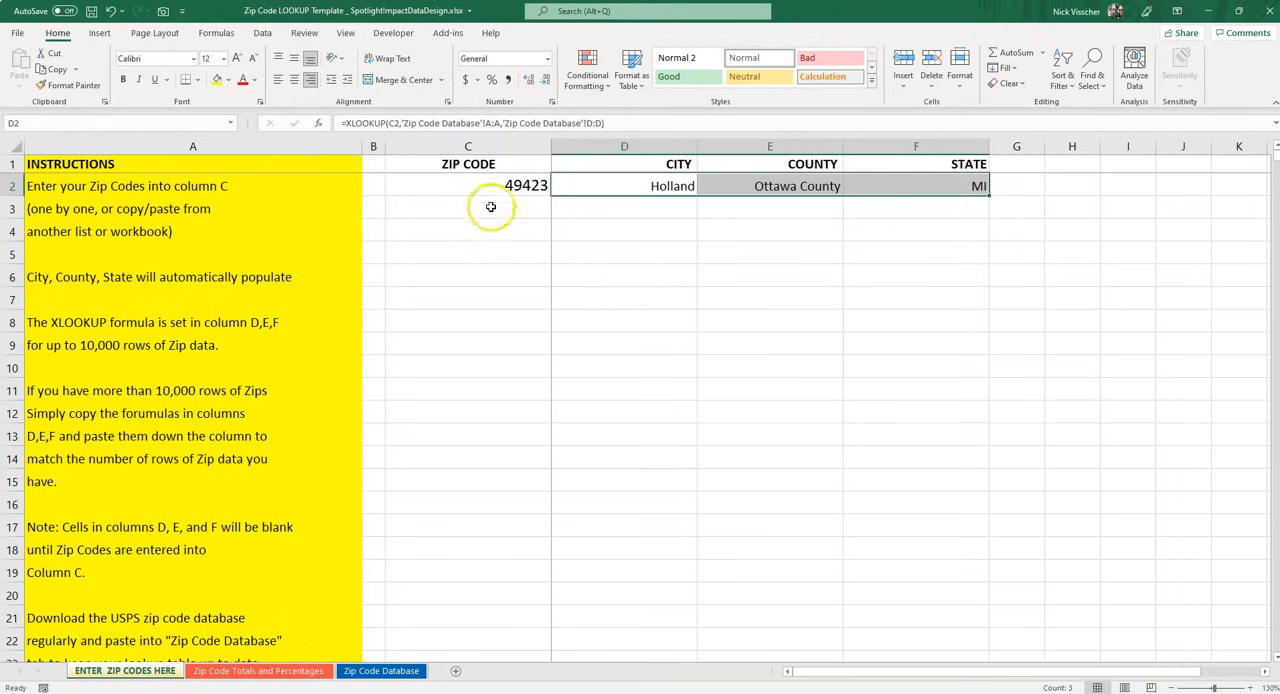
Clear the test zip code from cell C2
click(467, 186)
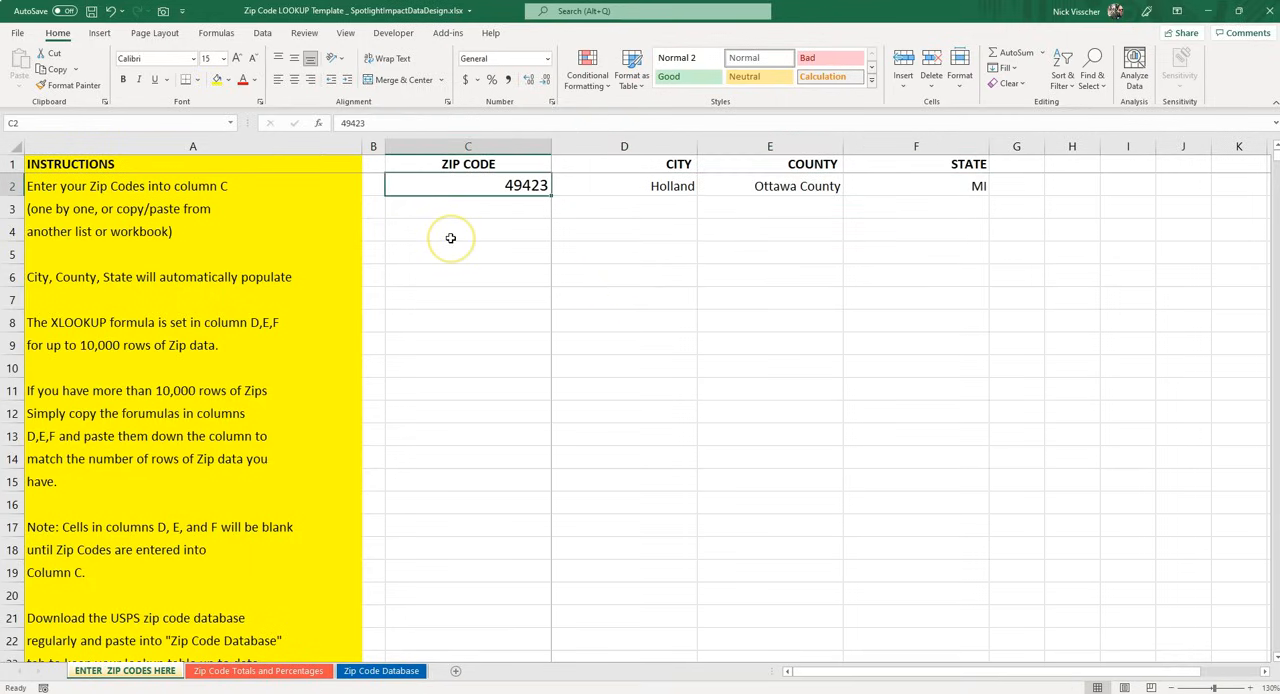
key(BackSpace)
key(Return)
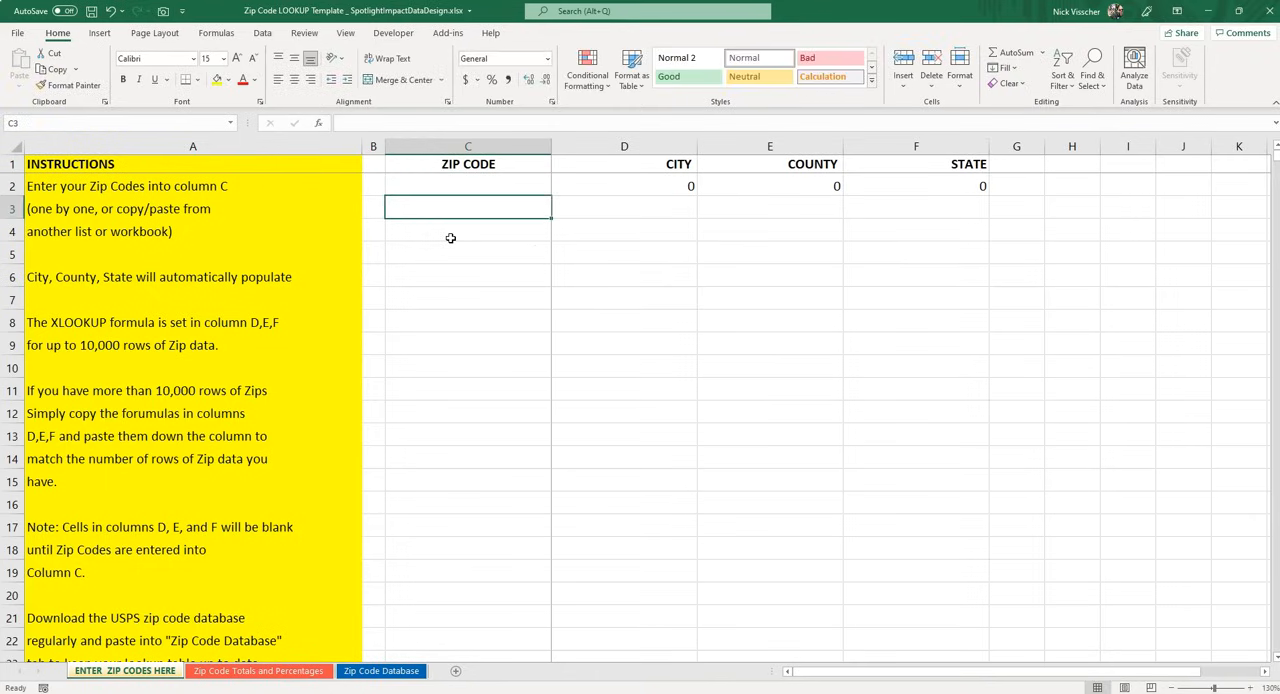
Append &"" to the end of the City XLOOKUP formula in D2 so it stays blank without a zip code
key(Up)
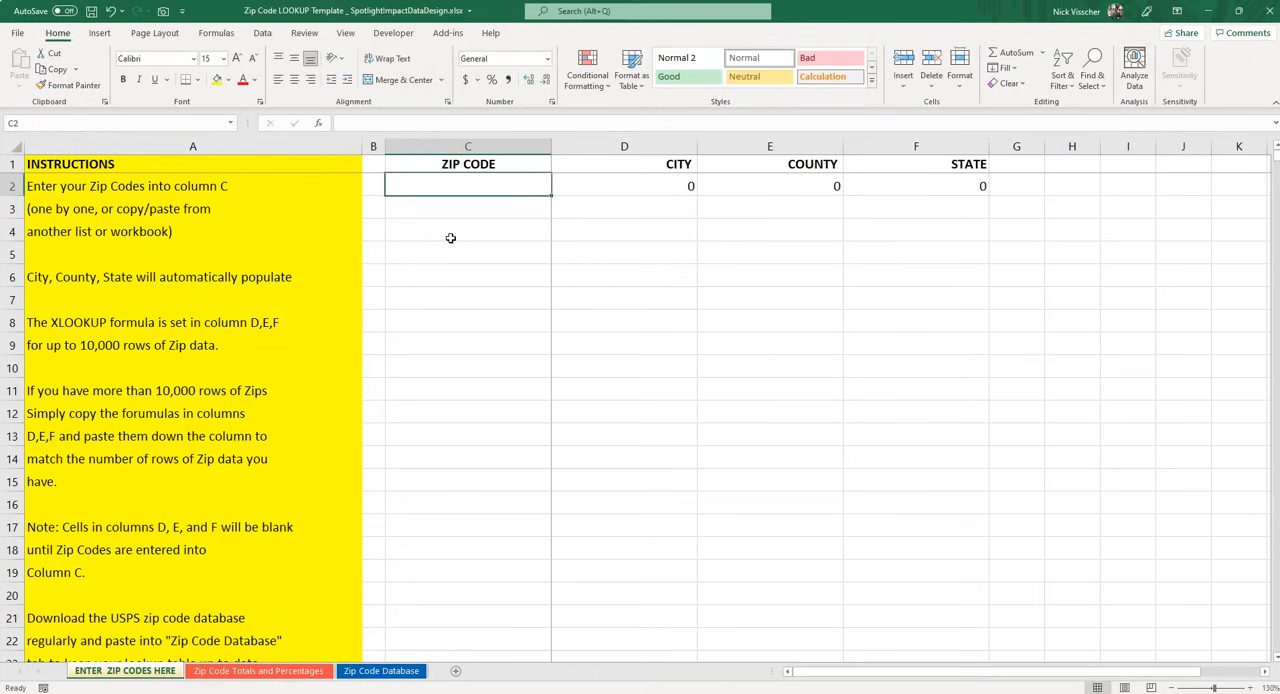
key(Right)
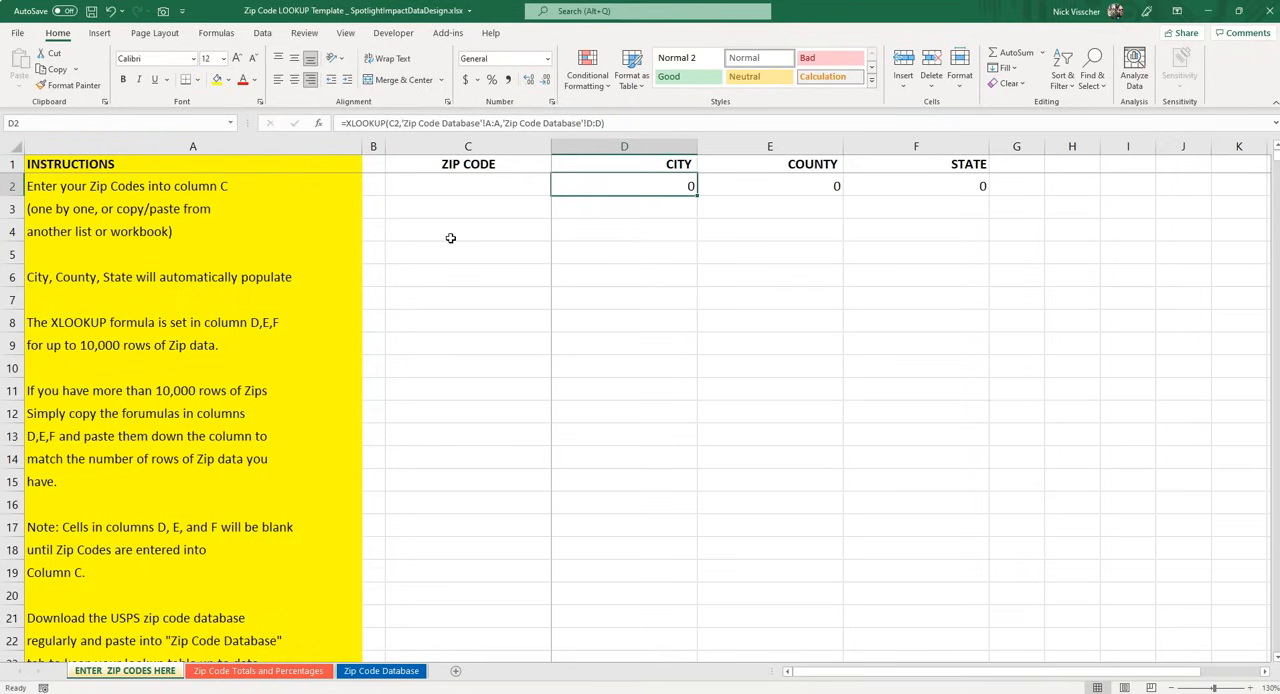
click(627, 125)
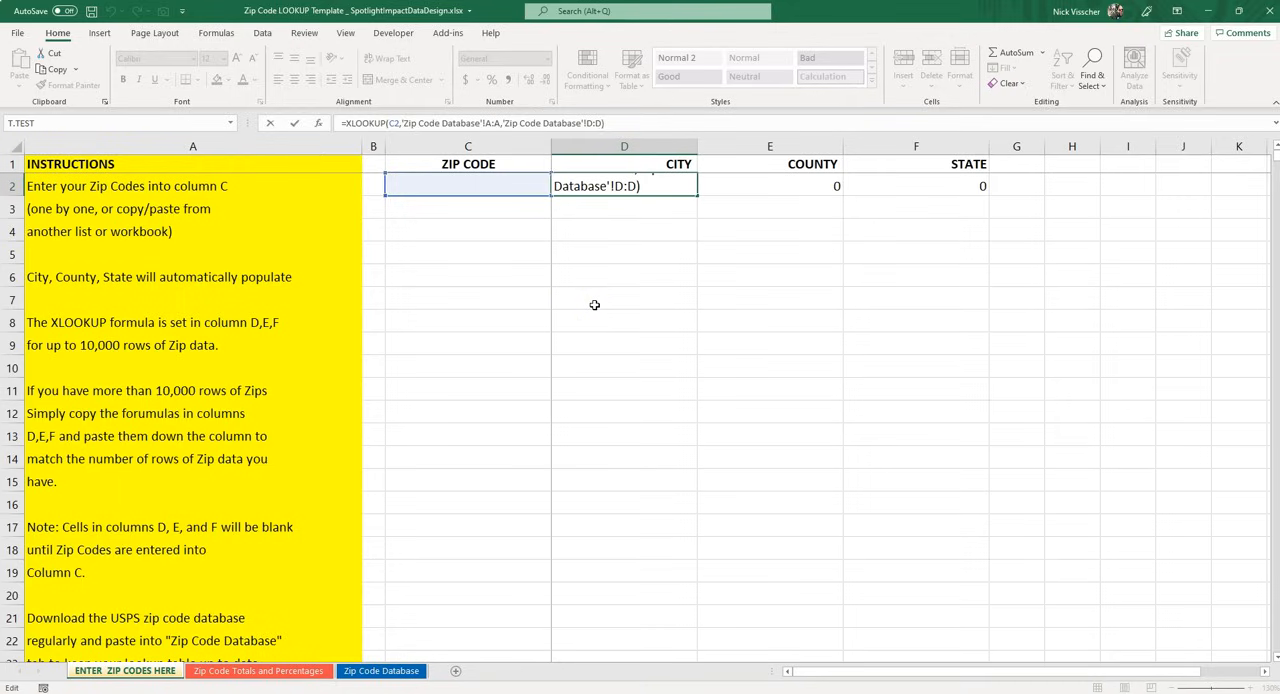
text(&)
key(Return)
key(Up)
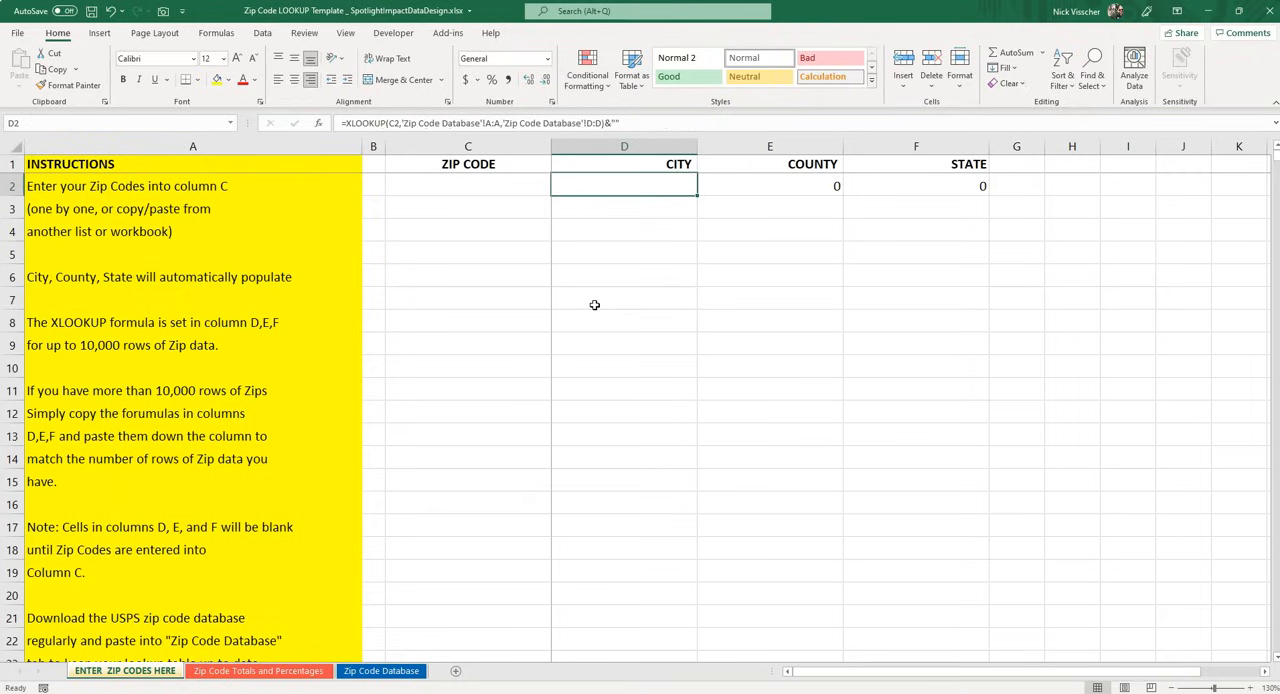
Append &"" to the end of the County XLOOKUP formula in E2 so it stays blank without a zip code
key(Right)
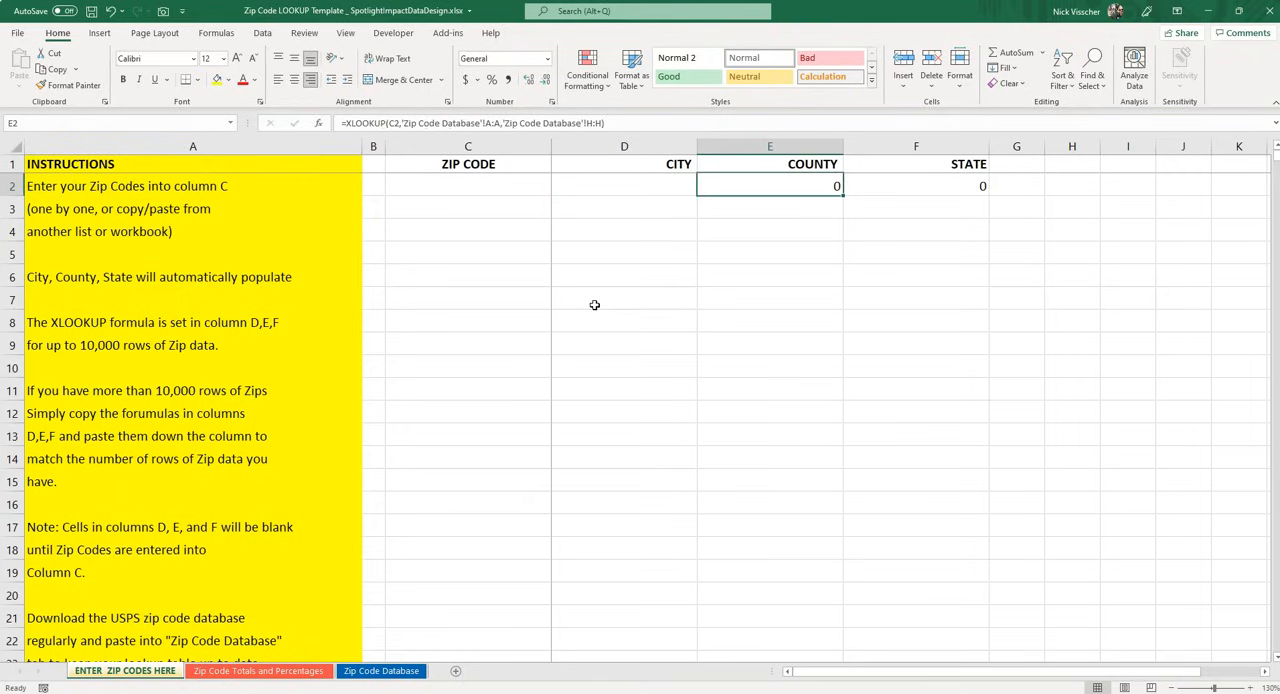
click(618, 127)
text(&)
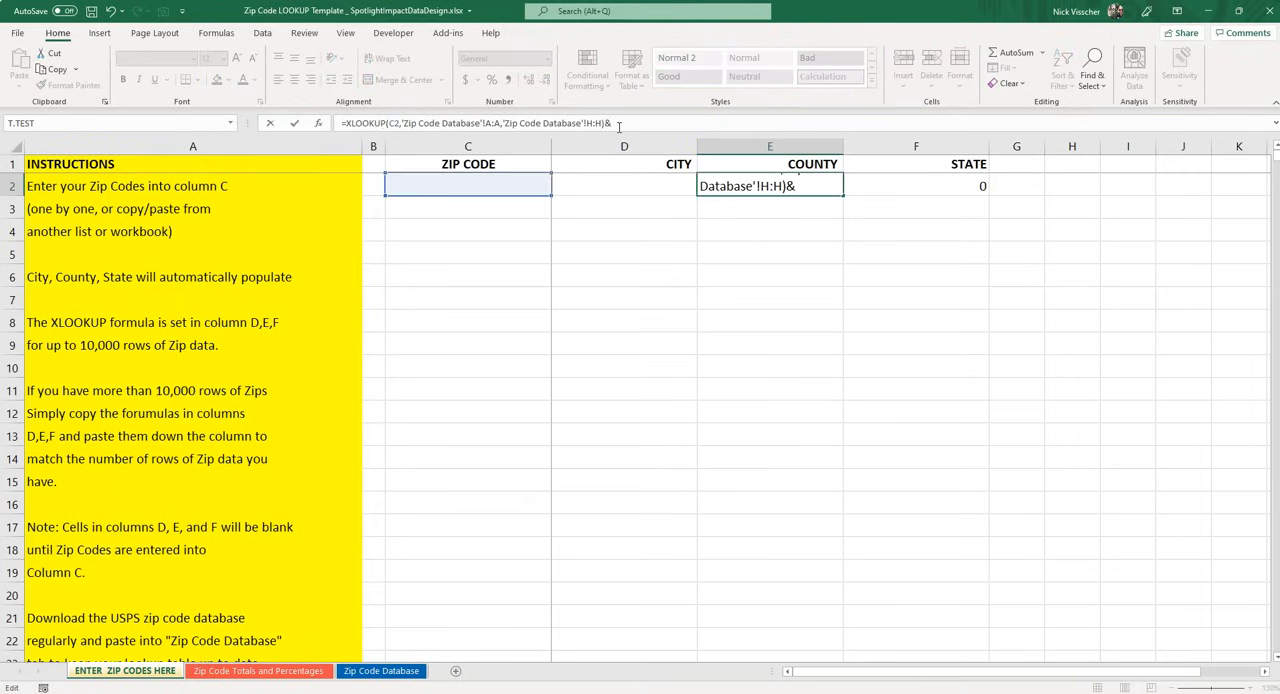
text("")
key(ctrl+Return)
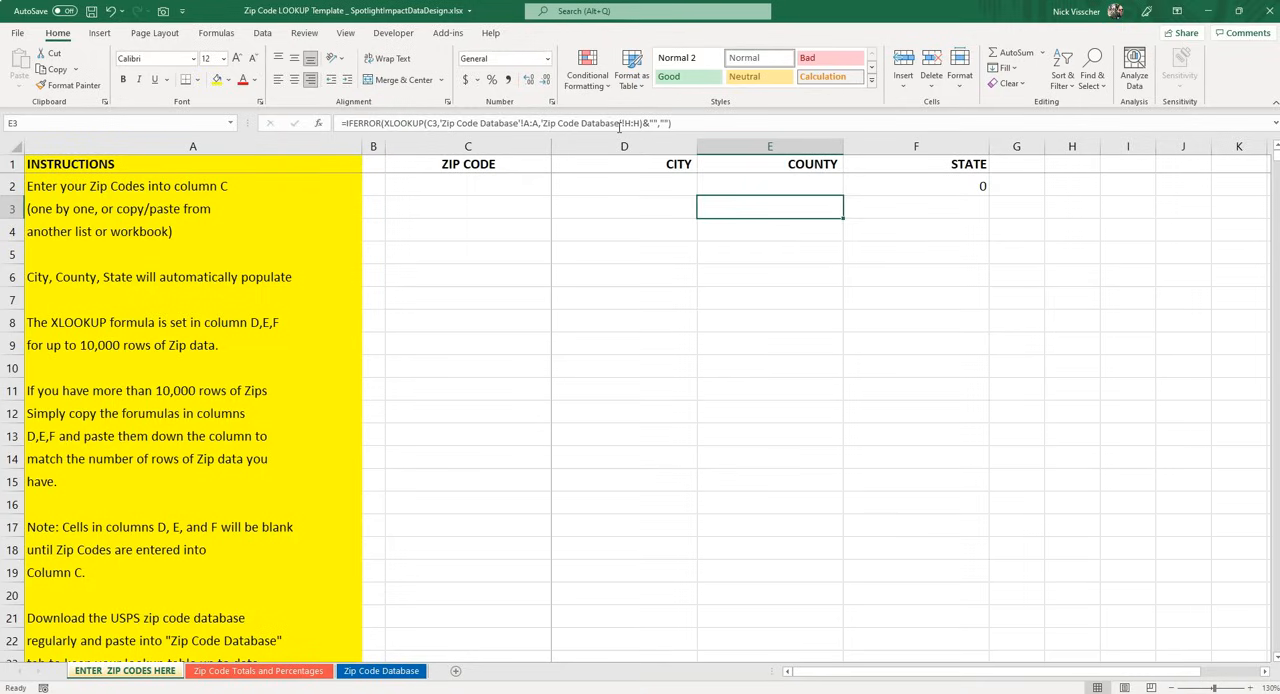
Append &"" to the end of the State XLOOKUP formula in F2 so it stays blank without a zip code
key(Right)
click(618, 127)
text(&)
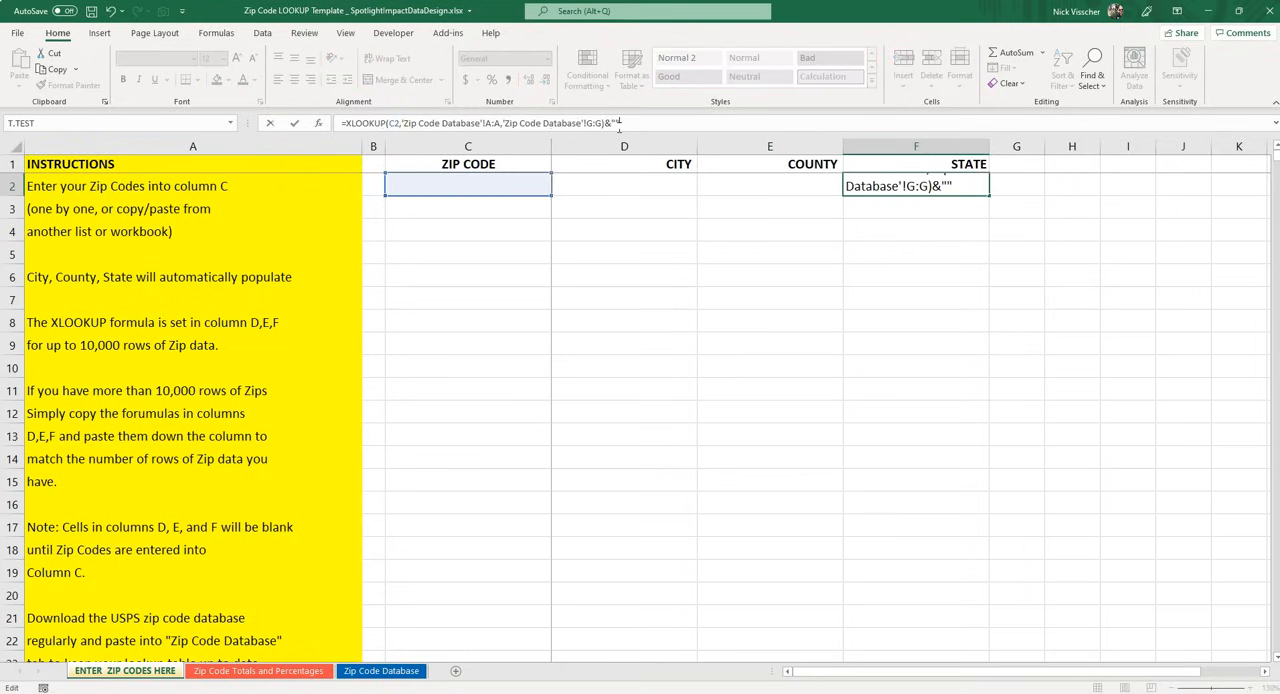
key(ctrl+Return)
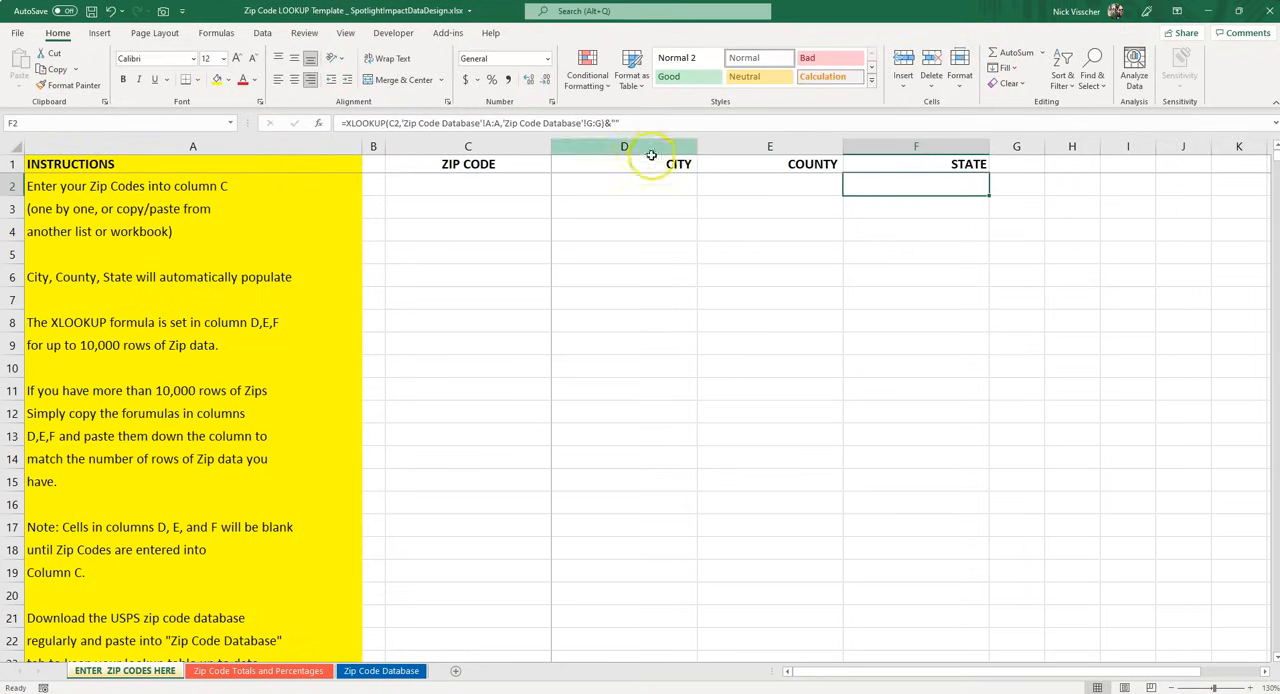
Fill the City, County and State formulas from D2:F2 down through the existing rows of columns D, E and F
drag(655, 188, 860, 186)
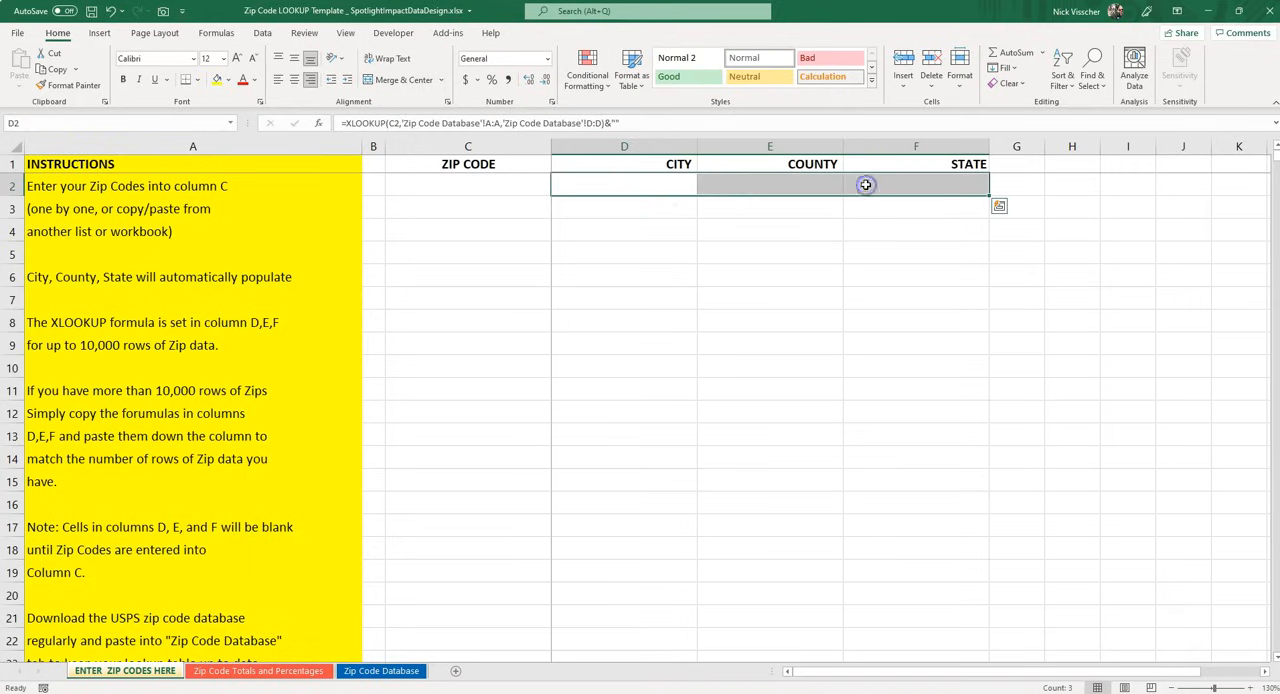
double_click(988, 197)
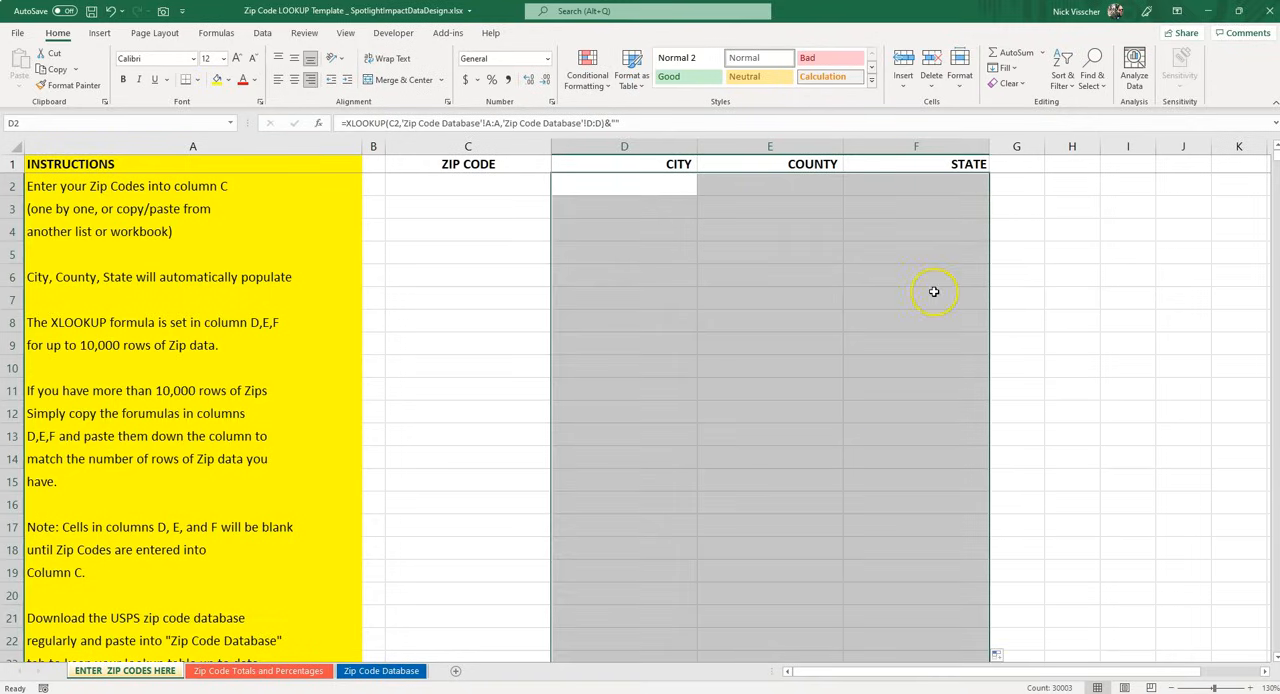
scroll(930, 290, down, 18)
scroll(850, 310, up, 13)
scroll(840, 303, up, 5)
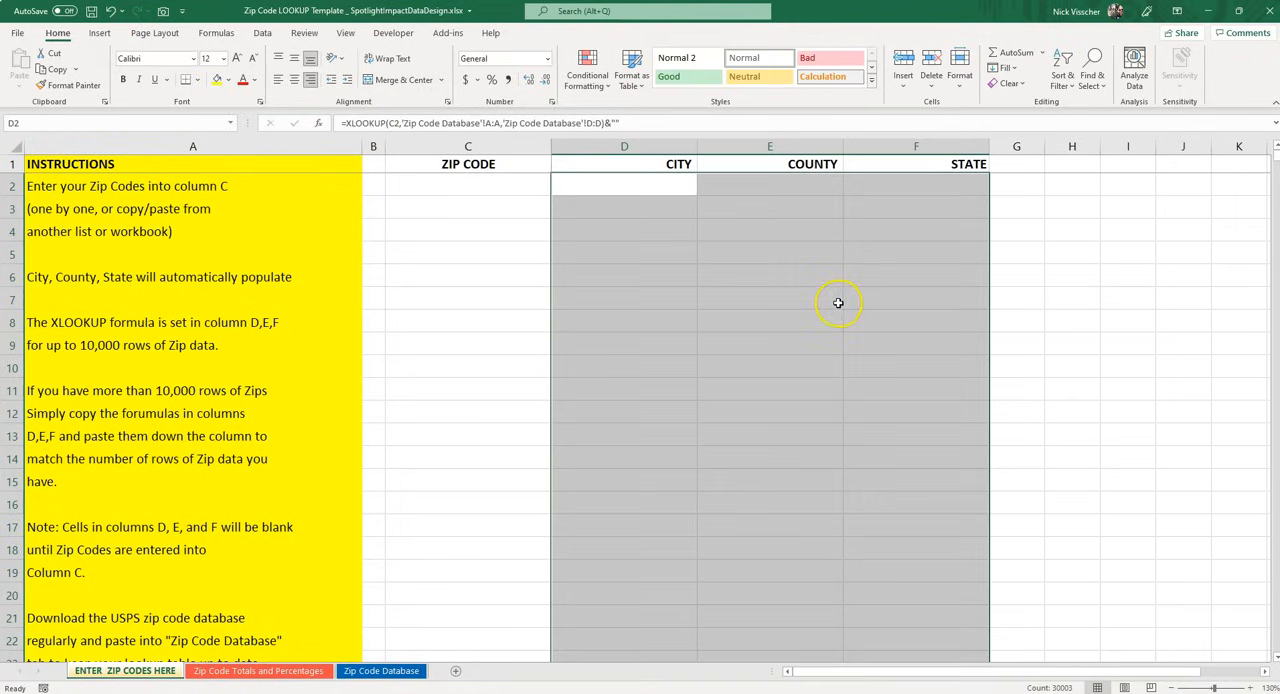
Inspect the City, County and State formulas in rows 2 and 3 to compare their zip code references
click(650, 181)
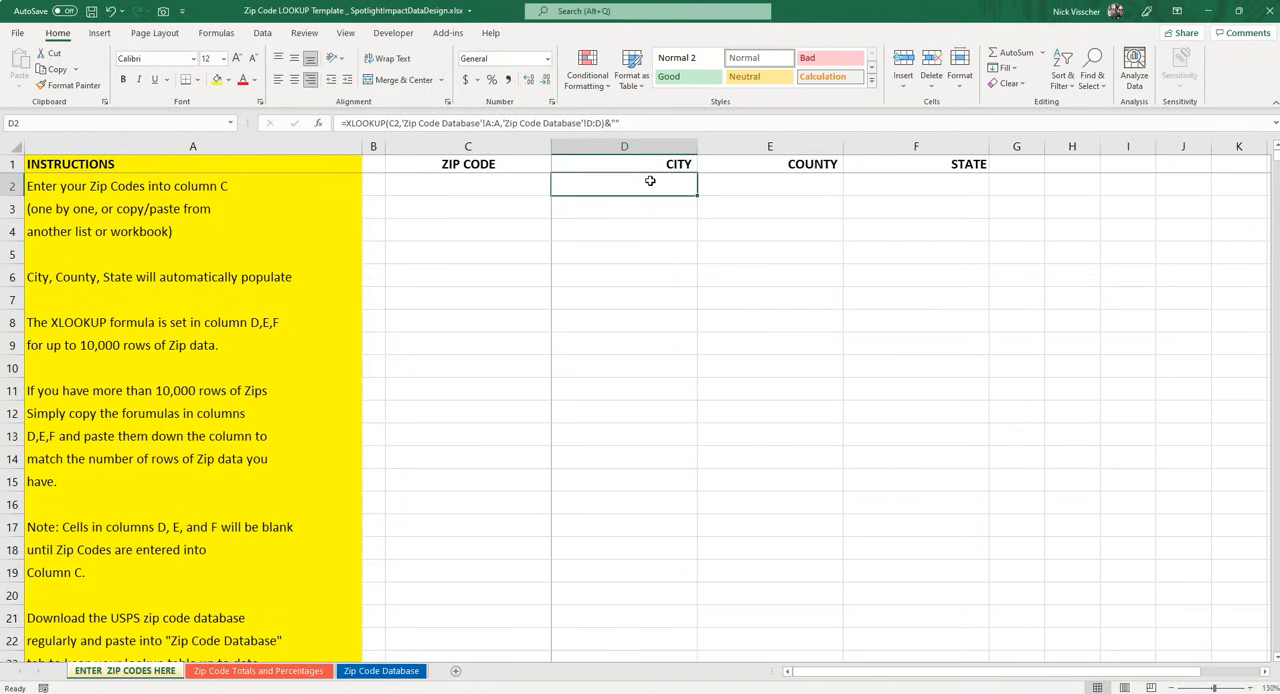
key(Down)
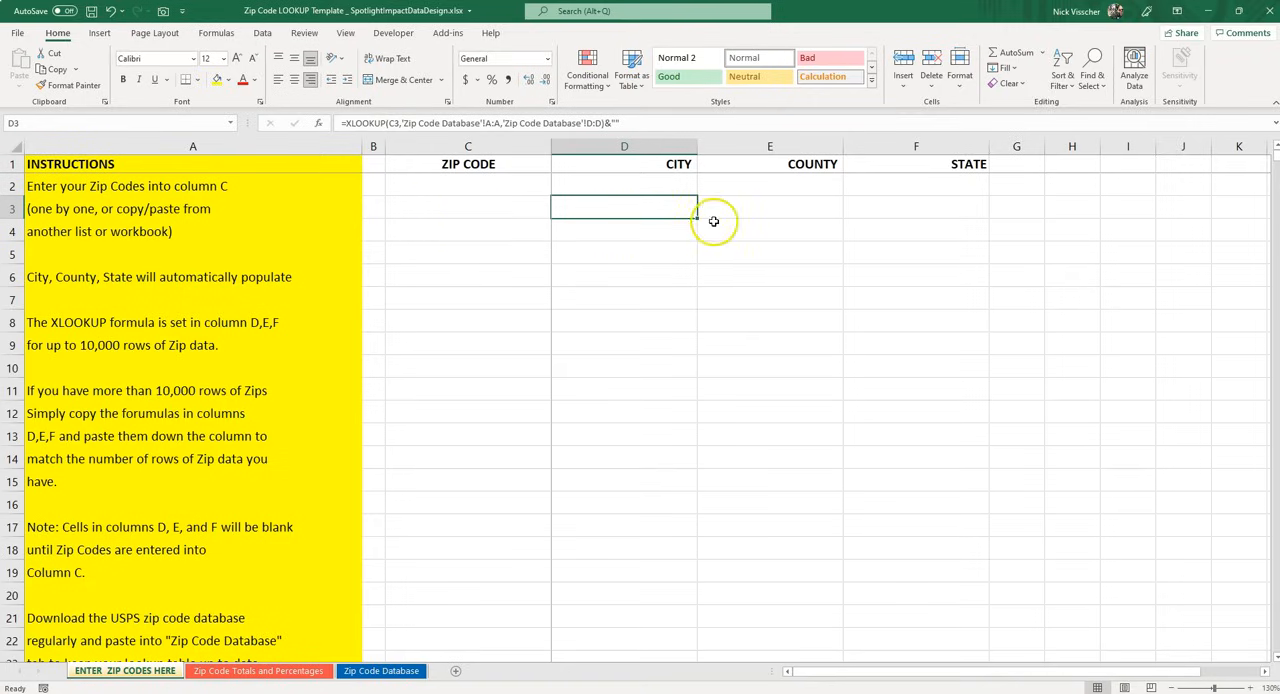
click(749, 203)
click(865, 205)
click(786, 211)
click(677, 209)
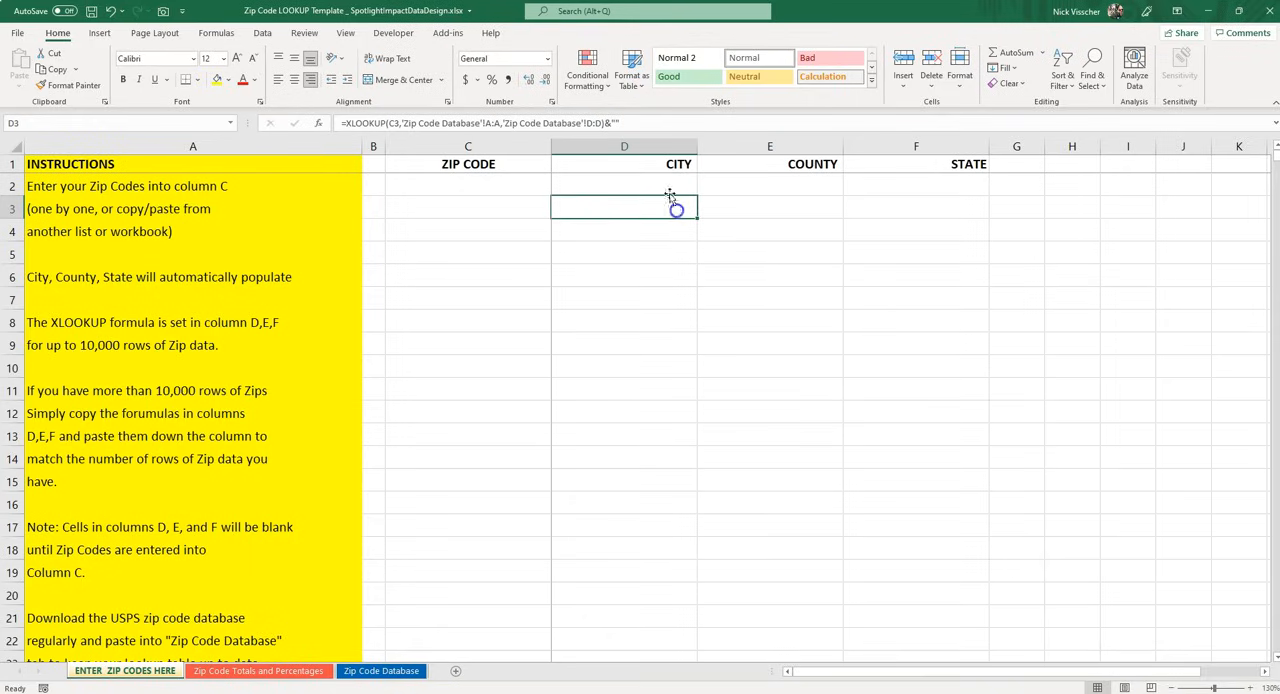
click(662, 182)
click(750, 190)
click(864, 193)
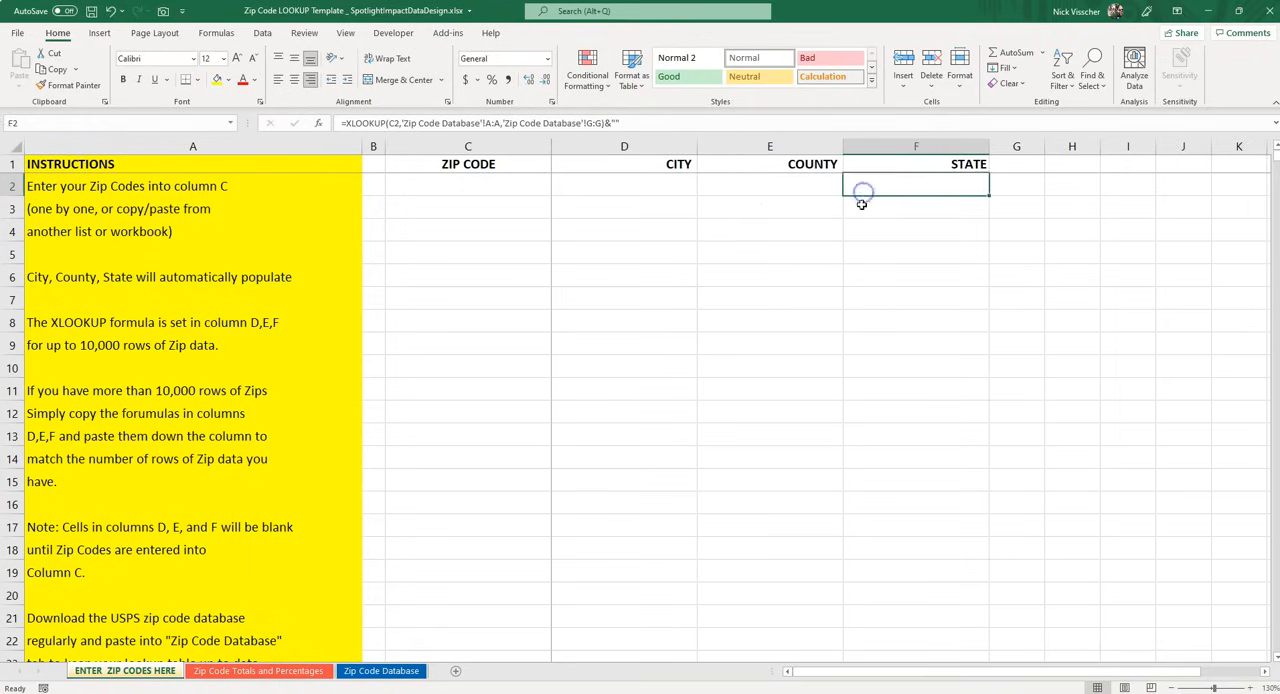
click(791, 206)
click(665, 206)
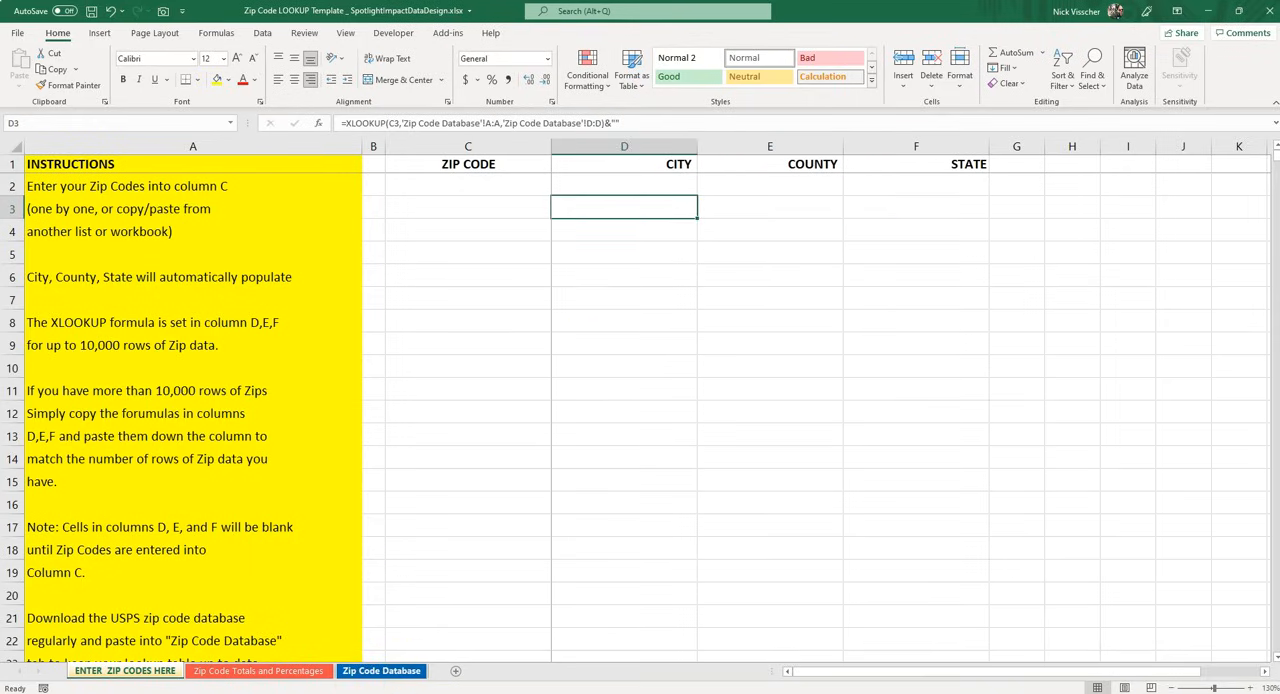
Switch to the Book1 workbook and copy the customer zip codes in A2:A101
click(388, 664)
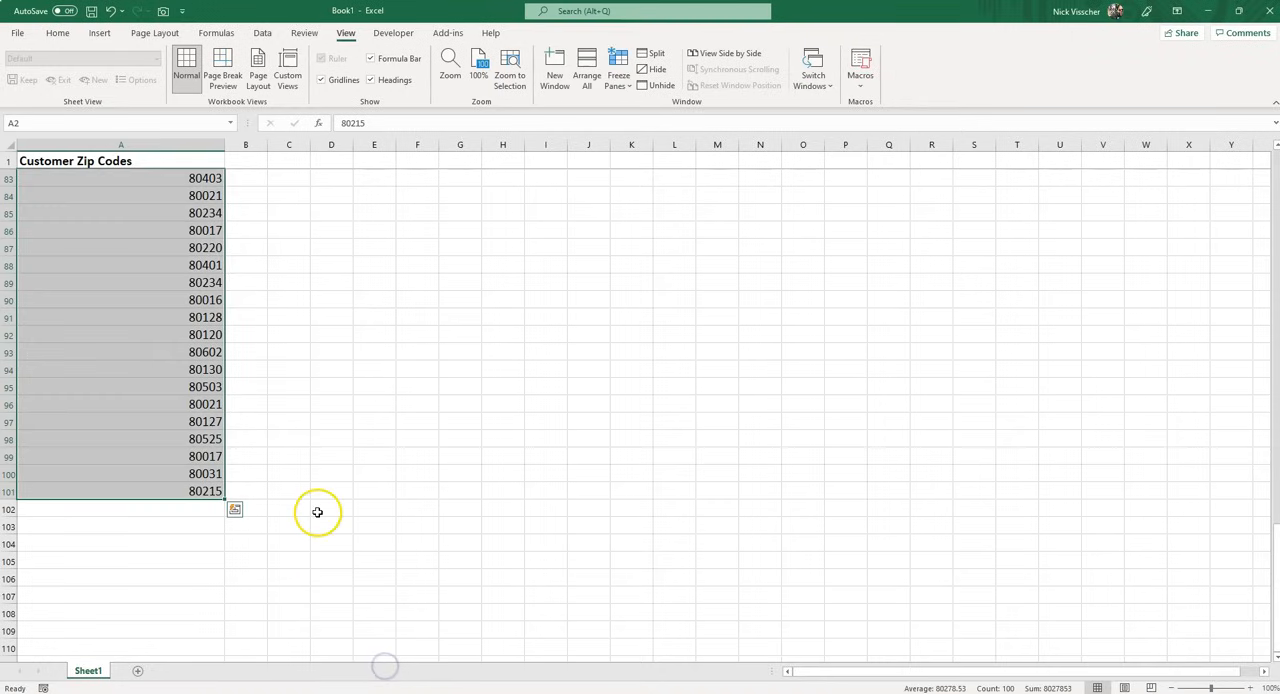
scroll(314, 511, up, 20)
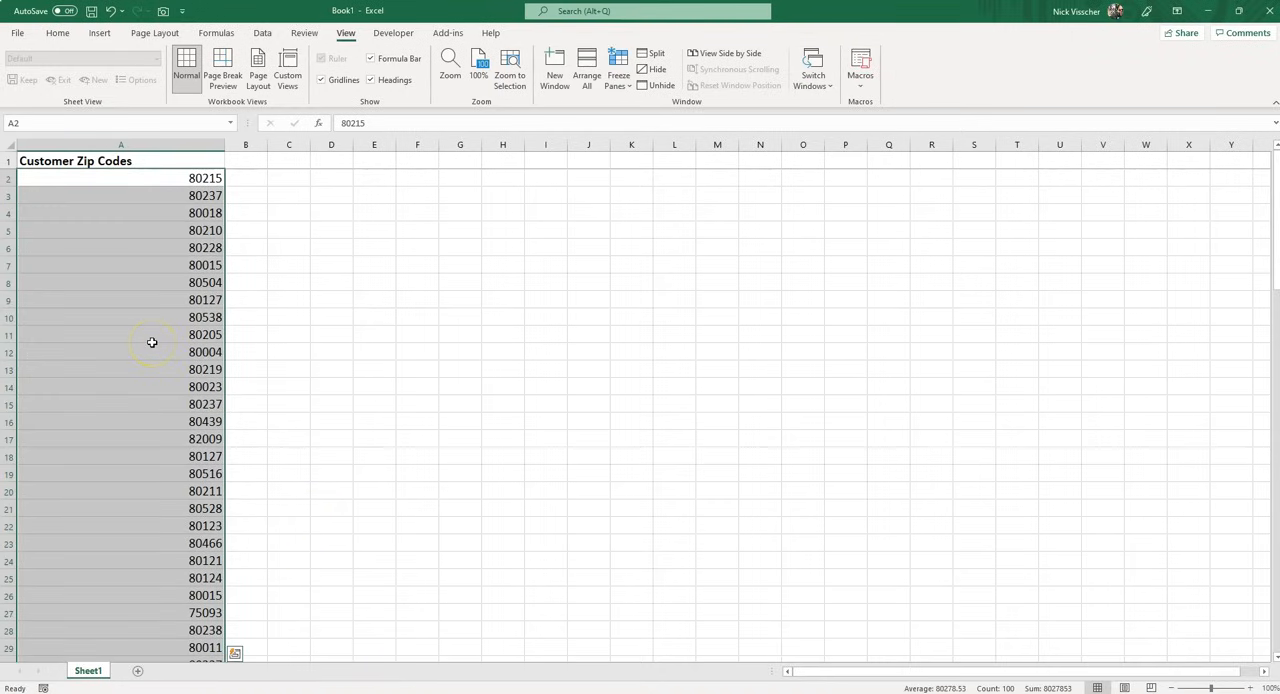
scroll(140, 360, down, 19)
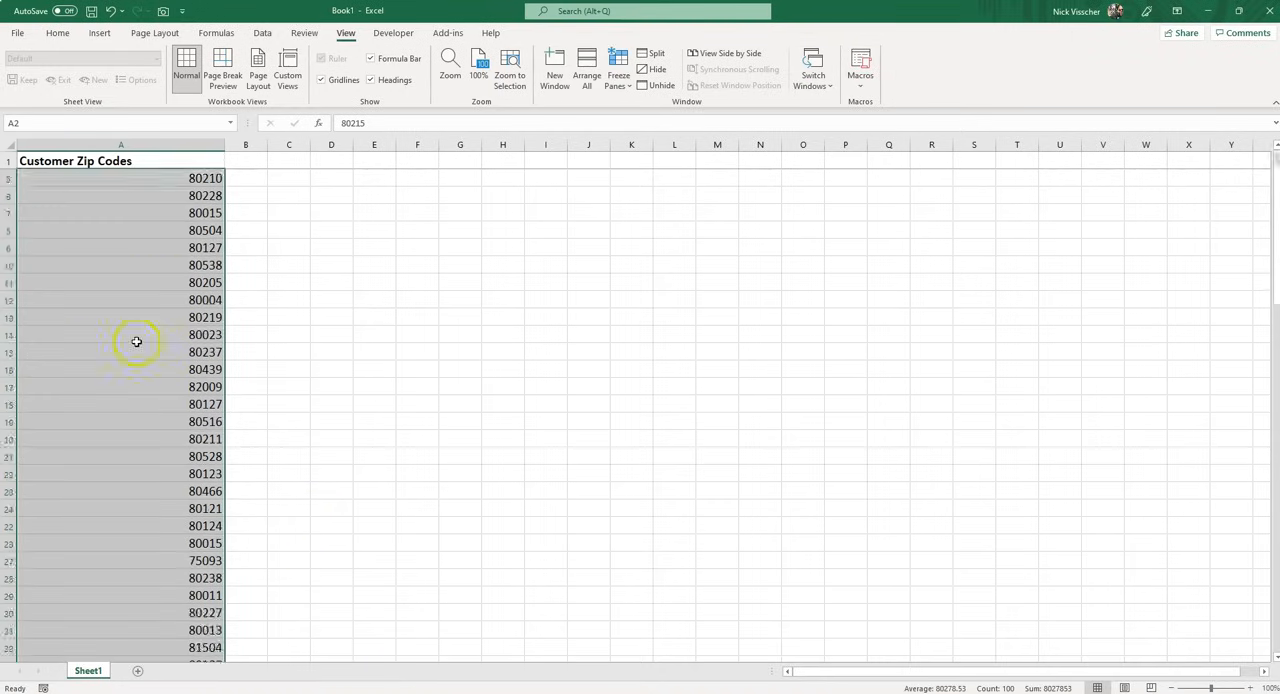
scroll(132, 380, down, 10)
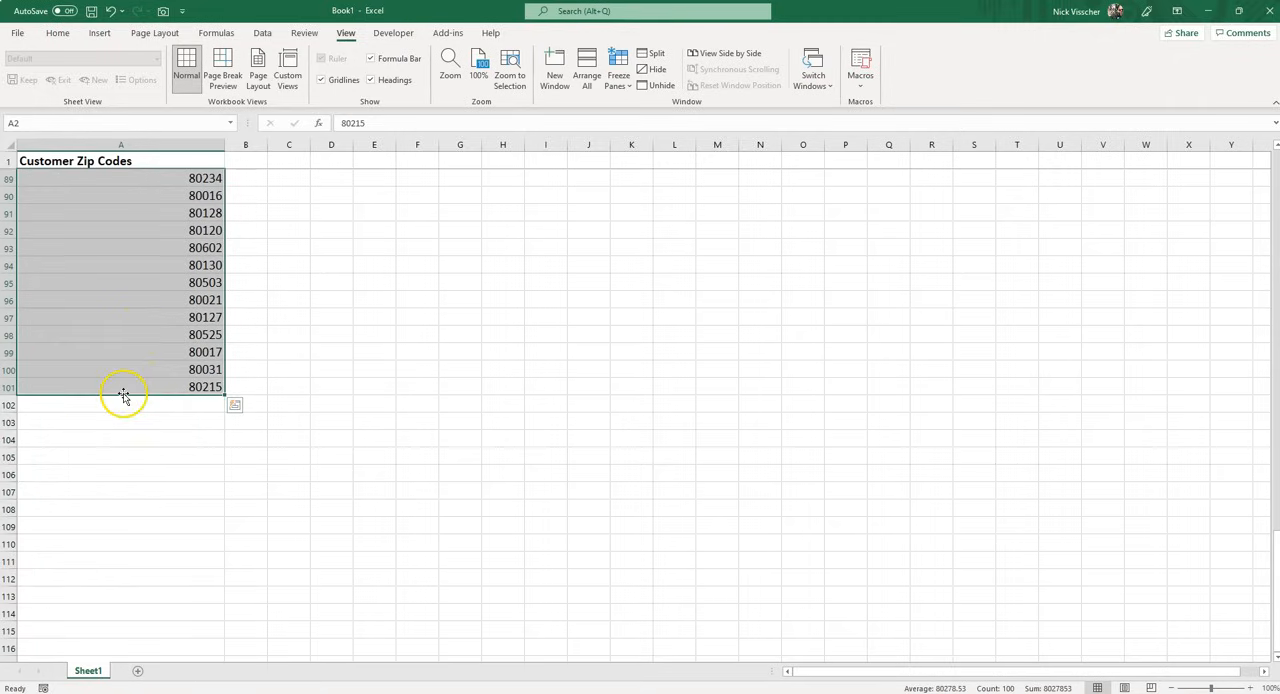
right_click(123, 318)
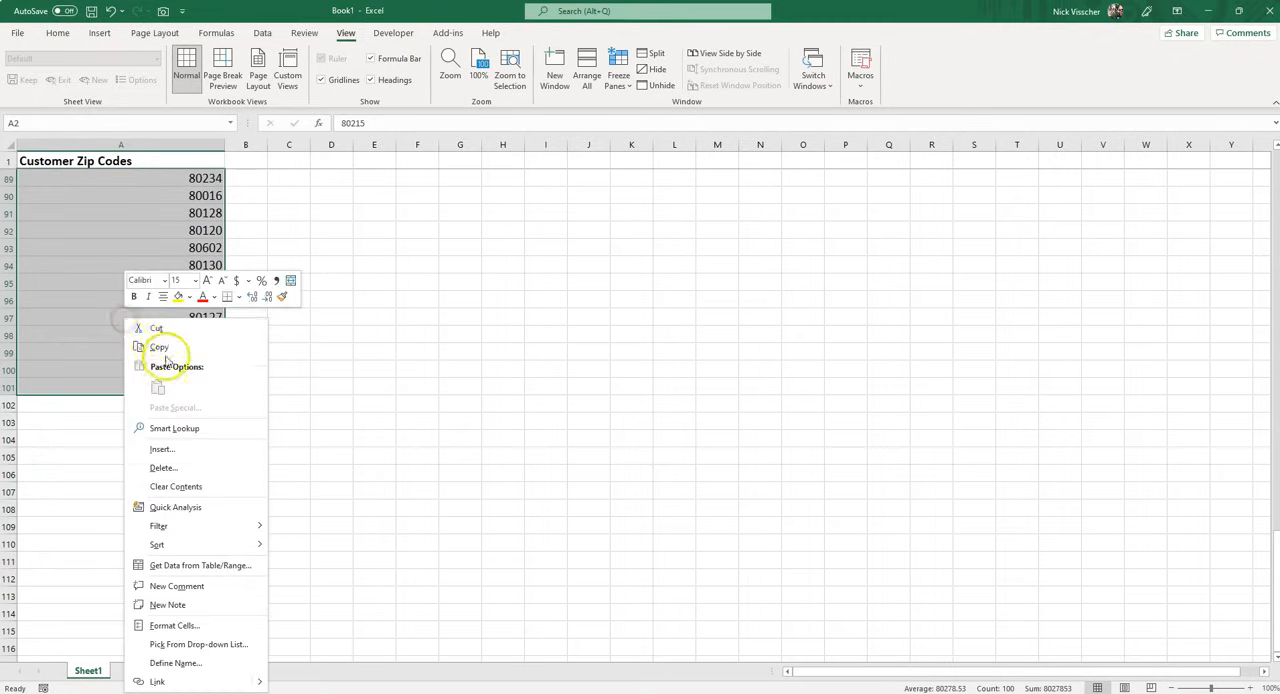
click(165, 349)
Return to the Zip Code LOOKUP Template workbook and paste the copied zip codes into the ZIP CODE column from C2
click(1208, 10)
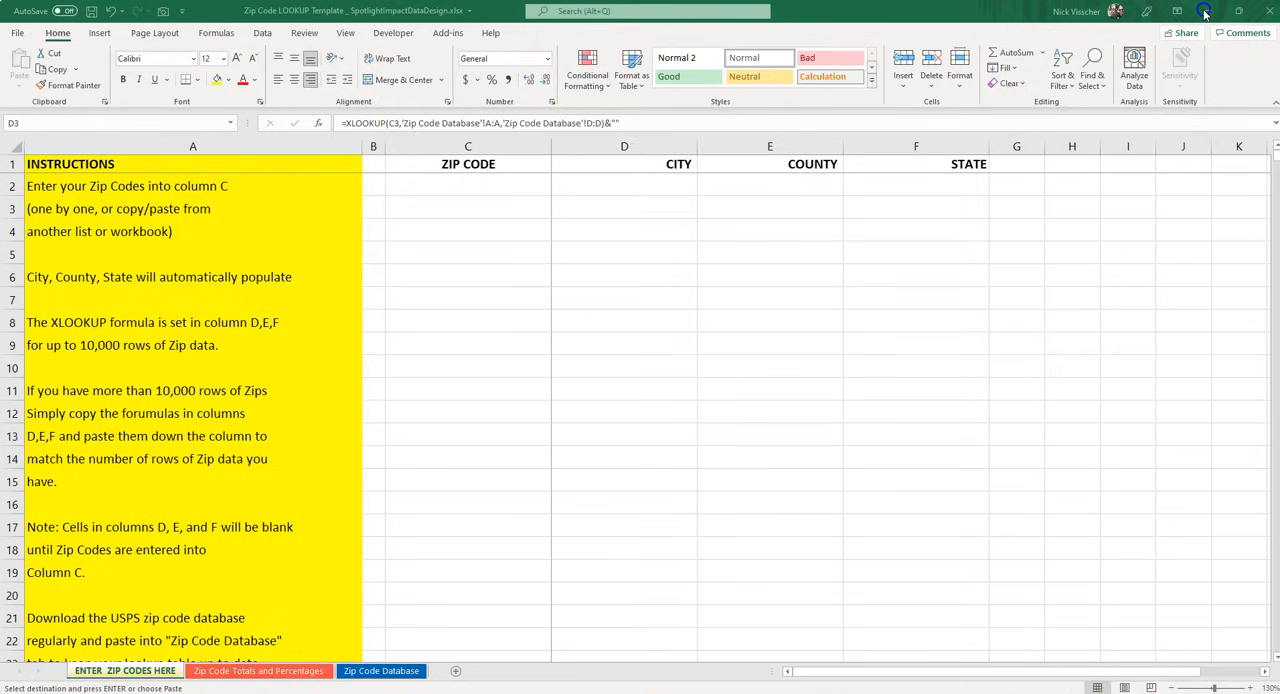
click(410, 187)
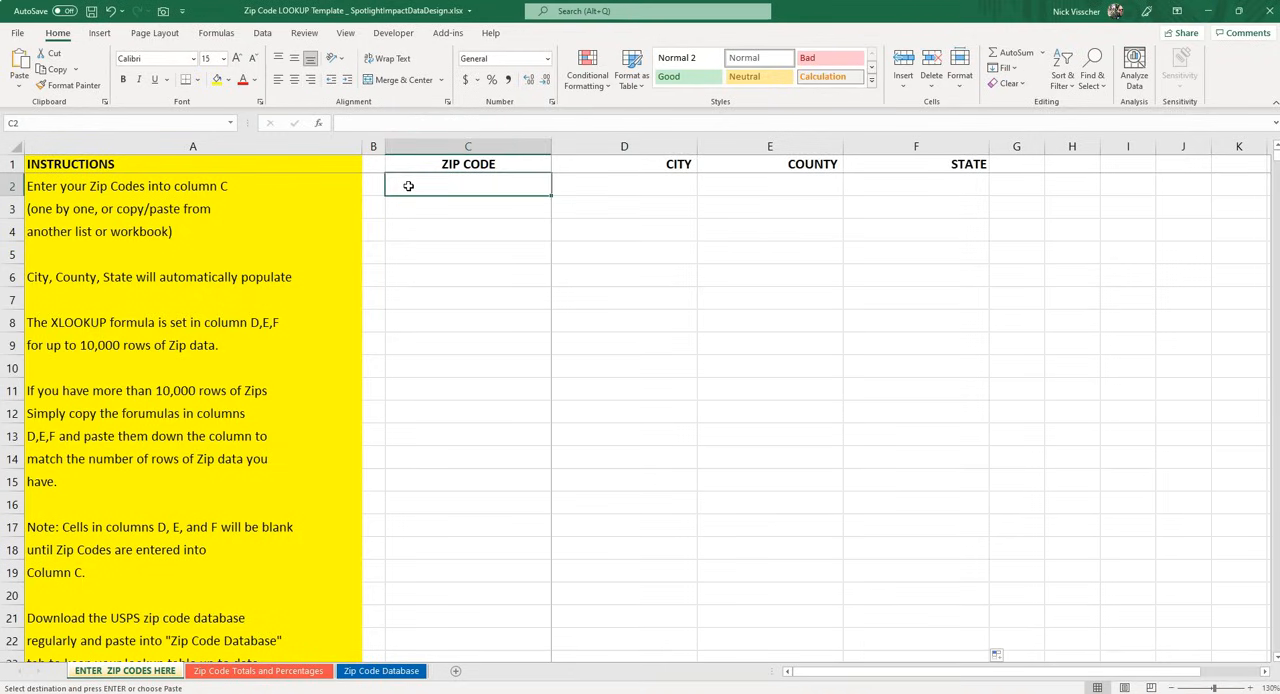
key(ctrl+v)
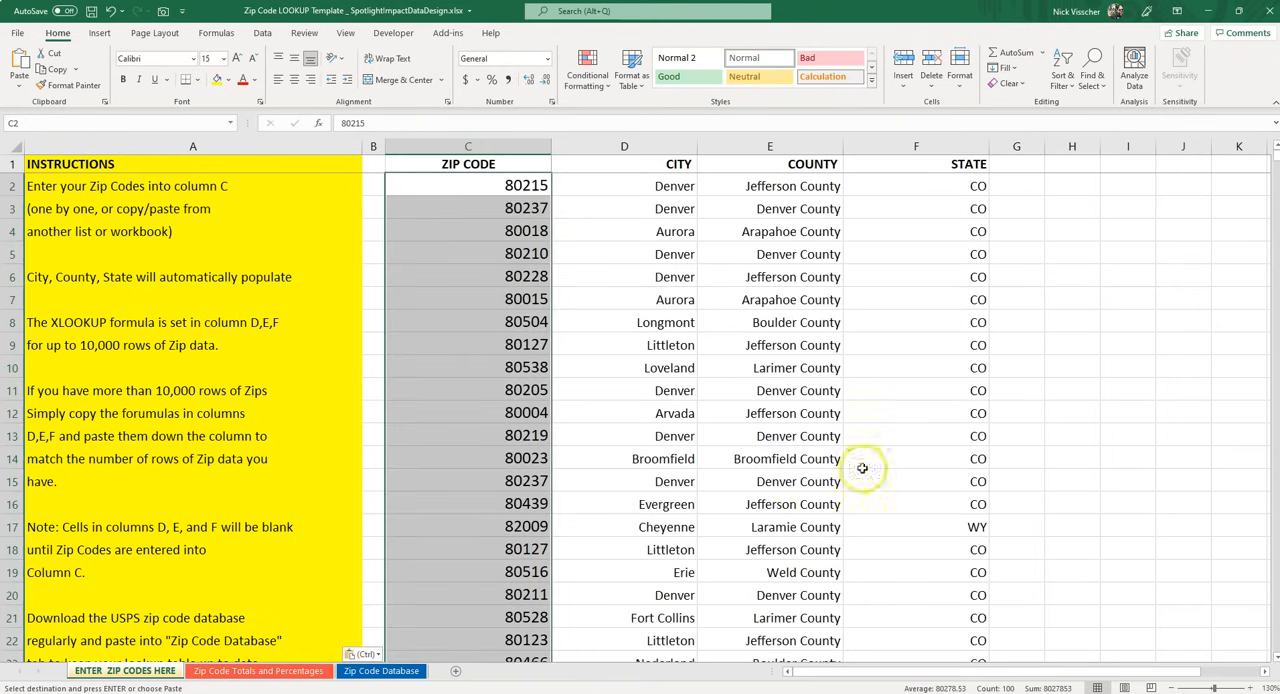
Review the city, county and state lookups for the whole list of pasted zip codes
scroll(798, 420, down, 3)
scroll(798, 420, down, 14)
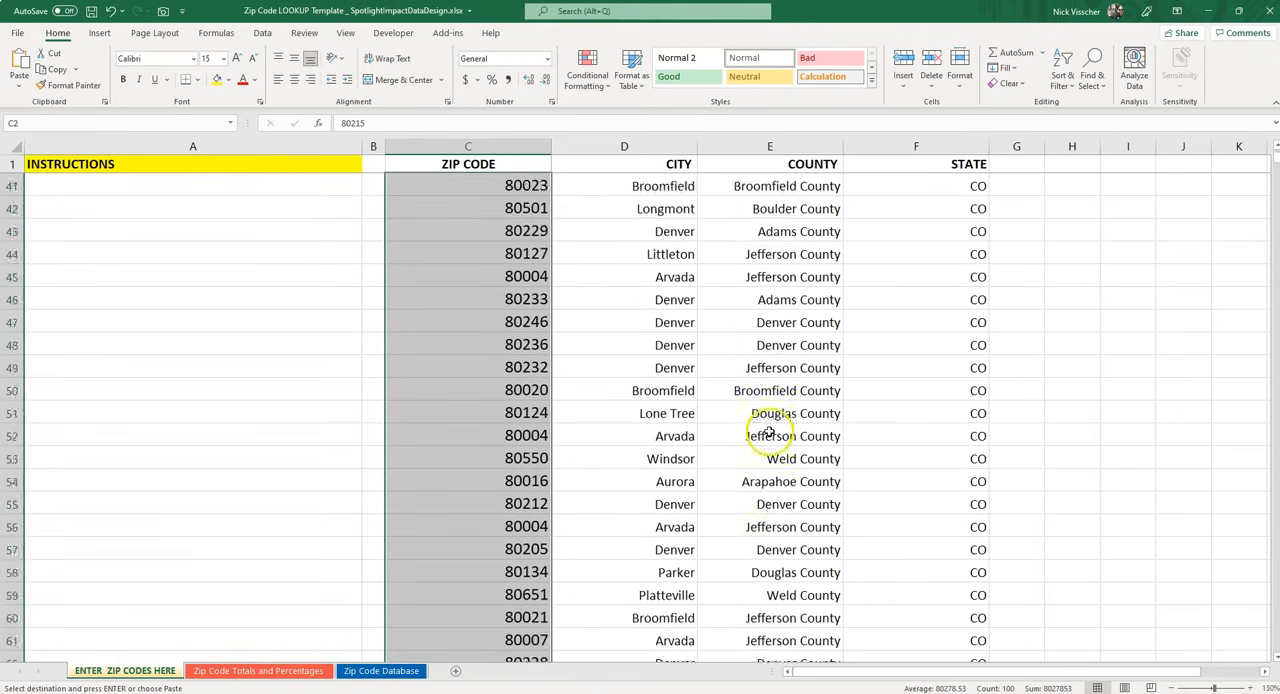
scroll(765, 436, down, 11)
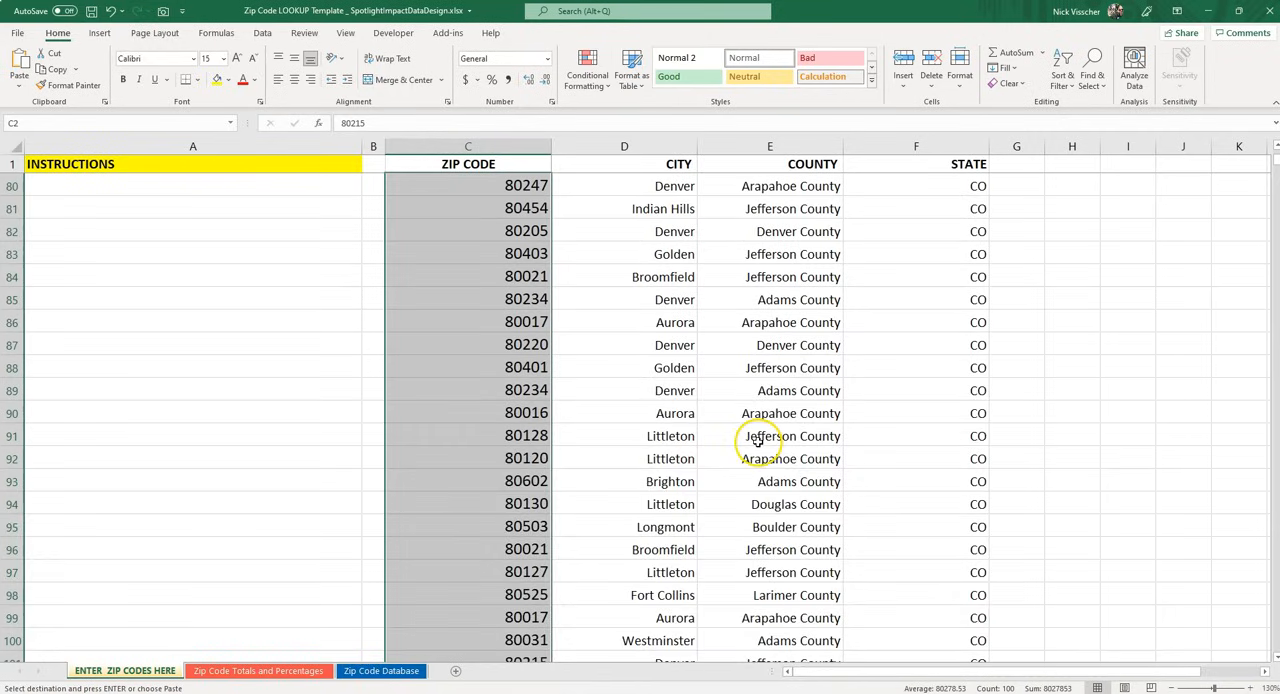
scroll(750, 443, down, 1)
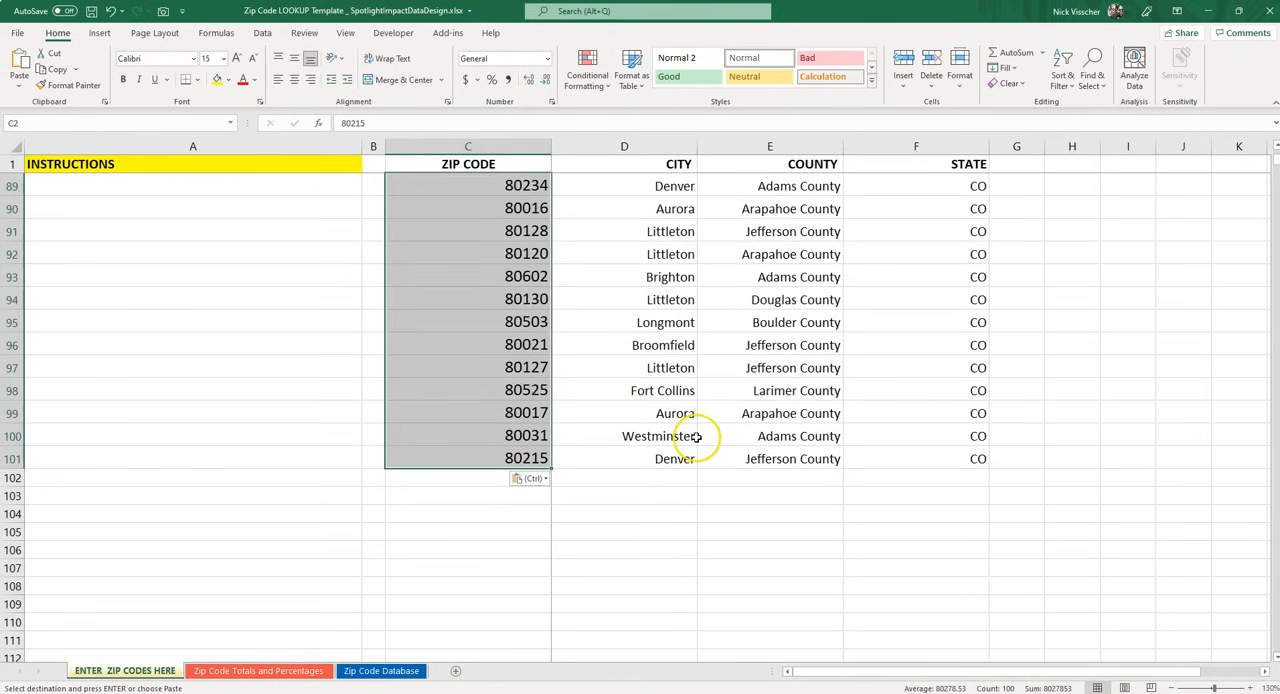
scroll(739, 435, up, 2)
scroll(739, 435, up, 20)
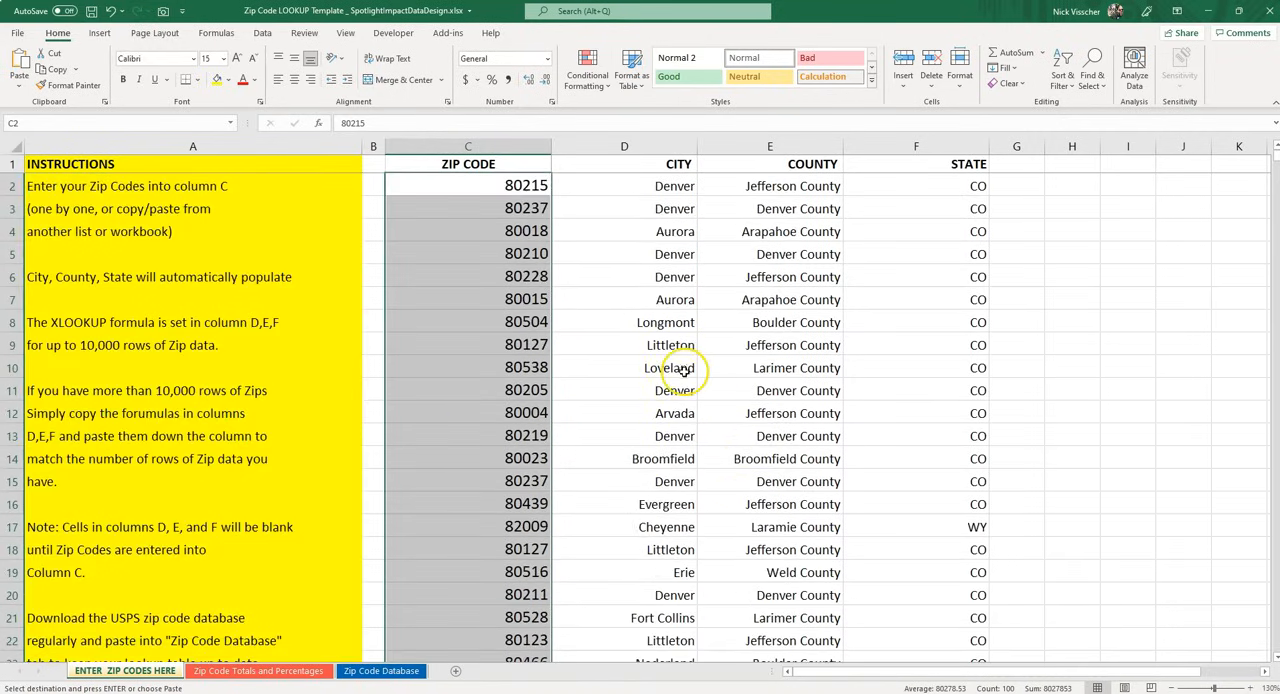
scroll(672, 527, down, 1)
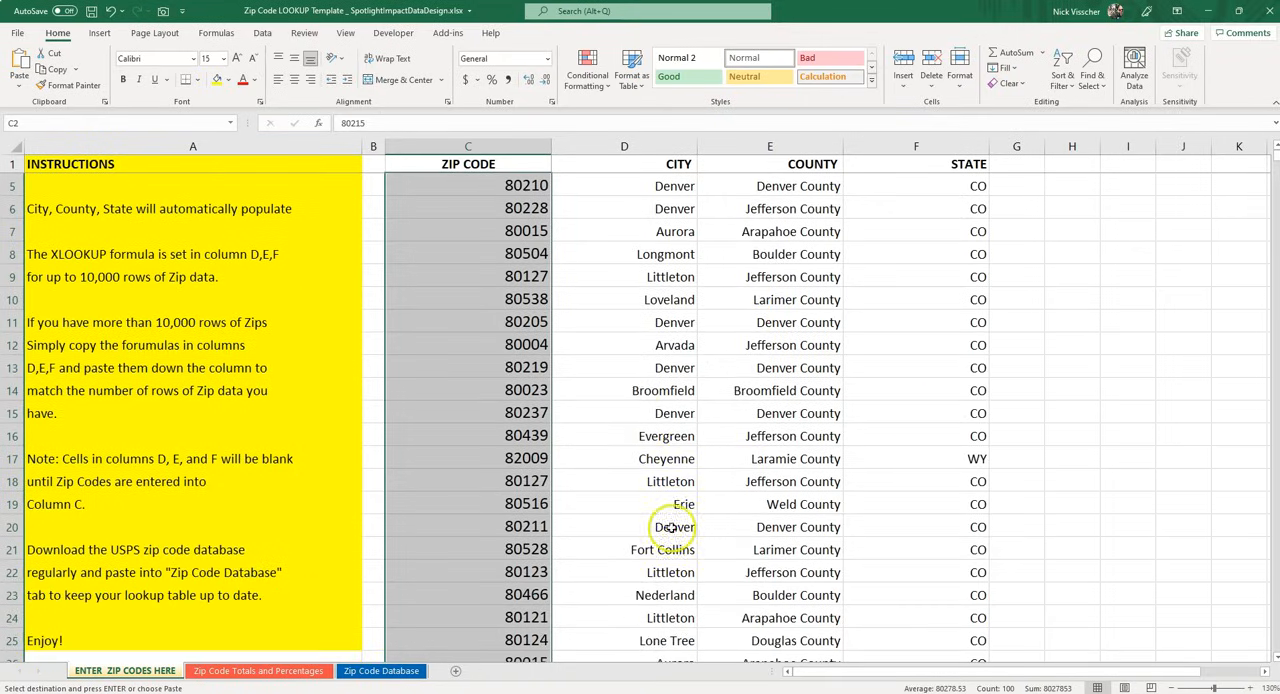
scroll(900, 440, down, 2)
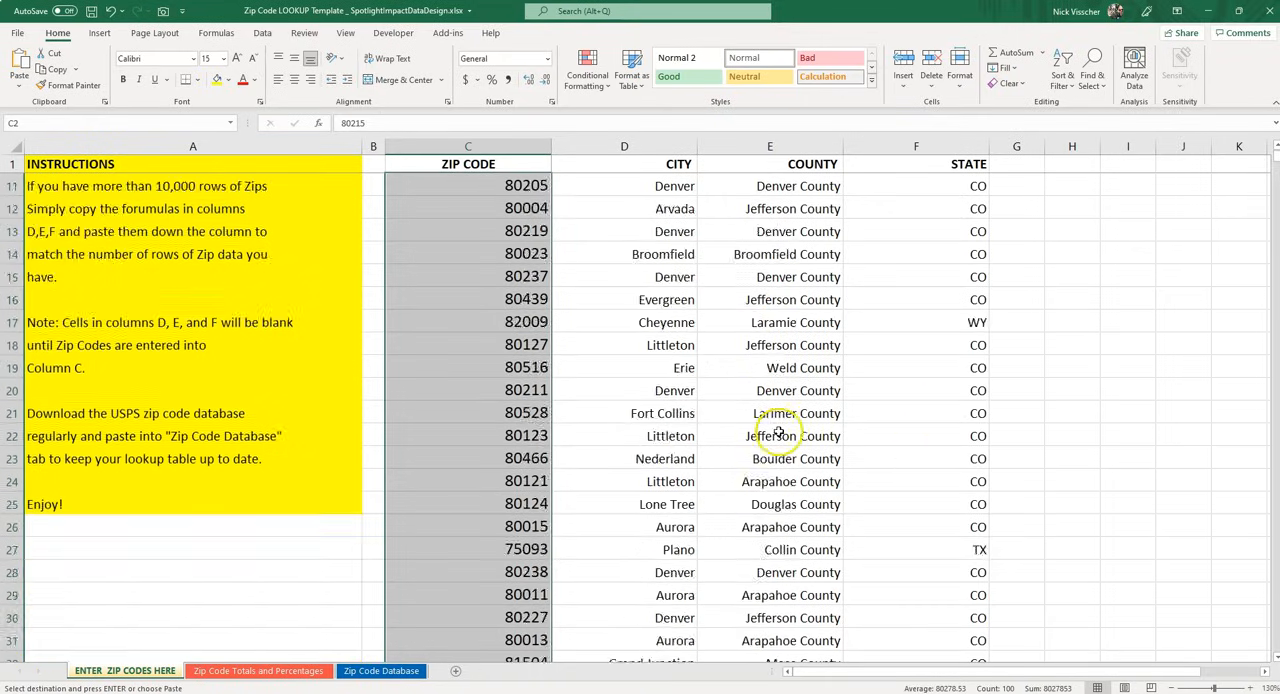
scroll(785, 440, down, 4)
scroll(885, 300, down, 2)
scroll(880, 400, down, 12)
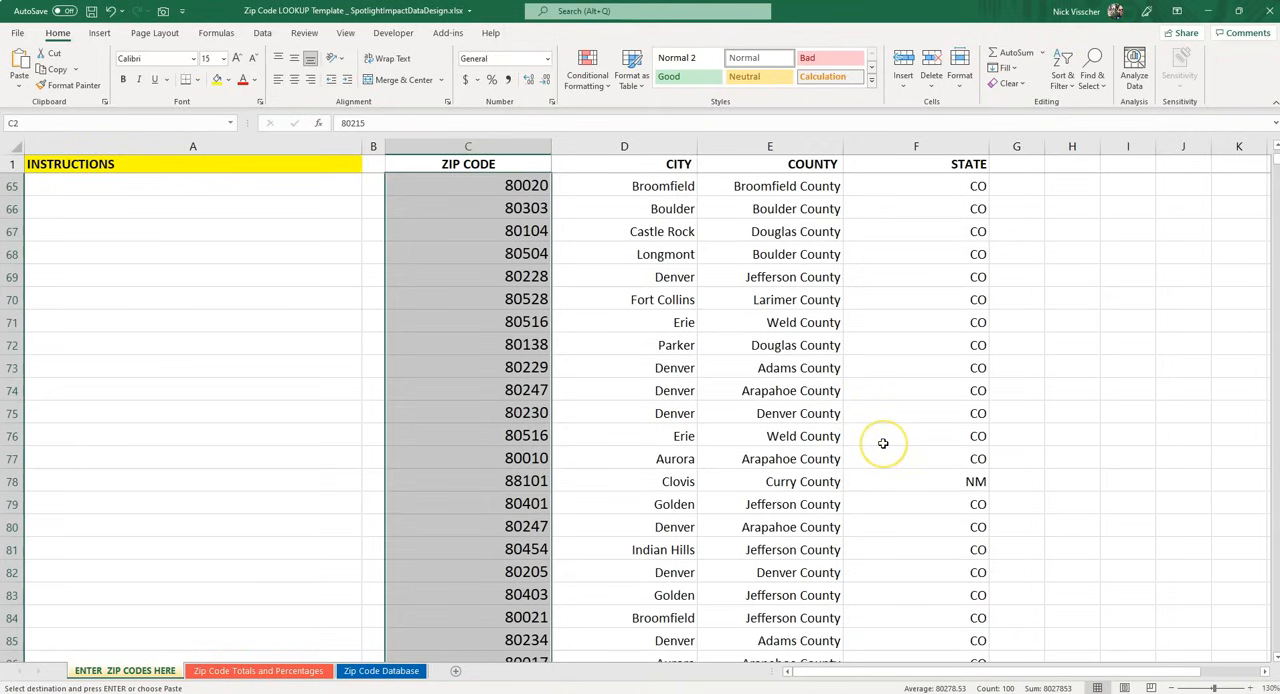
scroll(883, 443, down, 1)
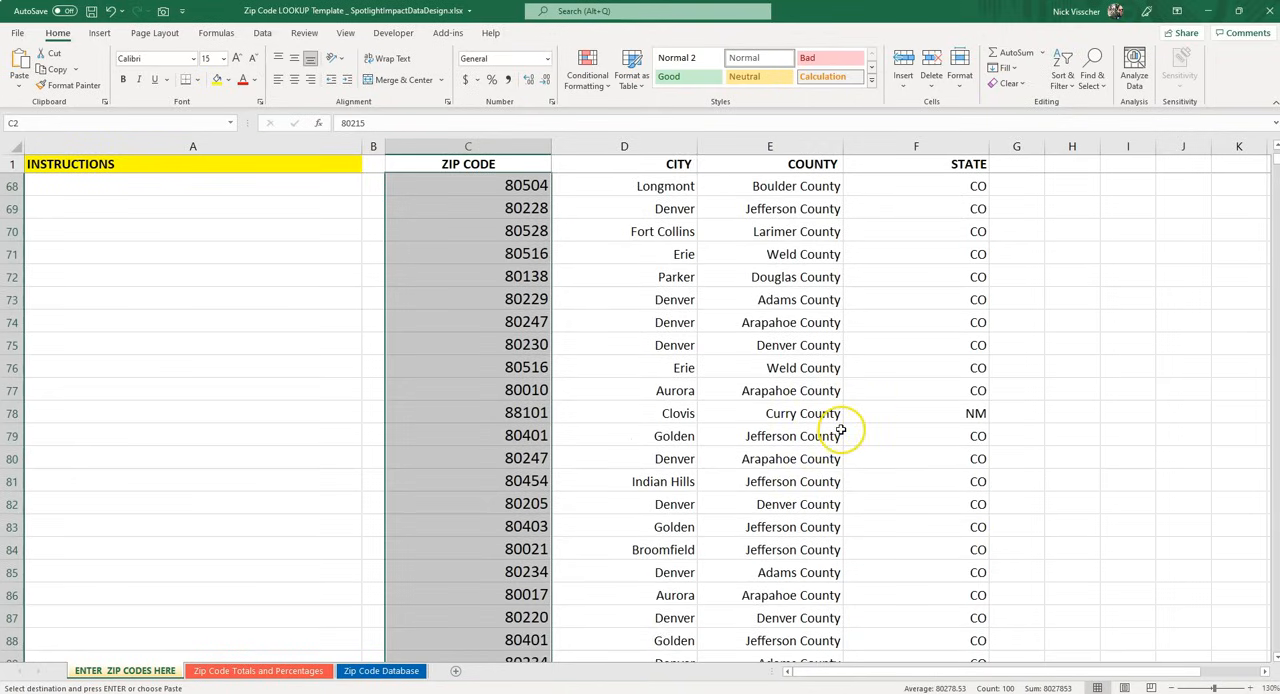
scroll(850, 440, up, 20)
scroll(840, 430, up, 1)
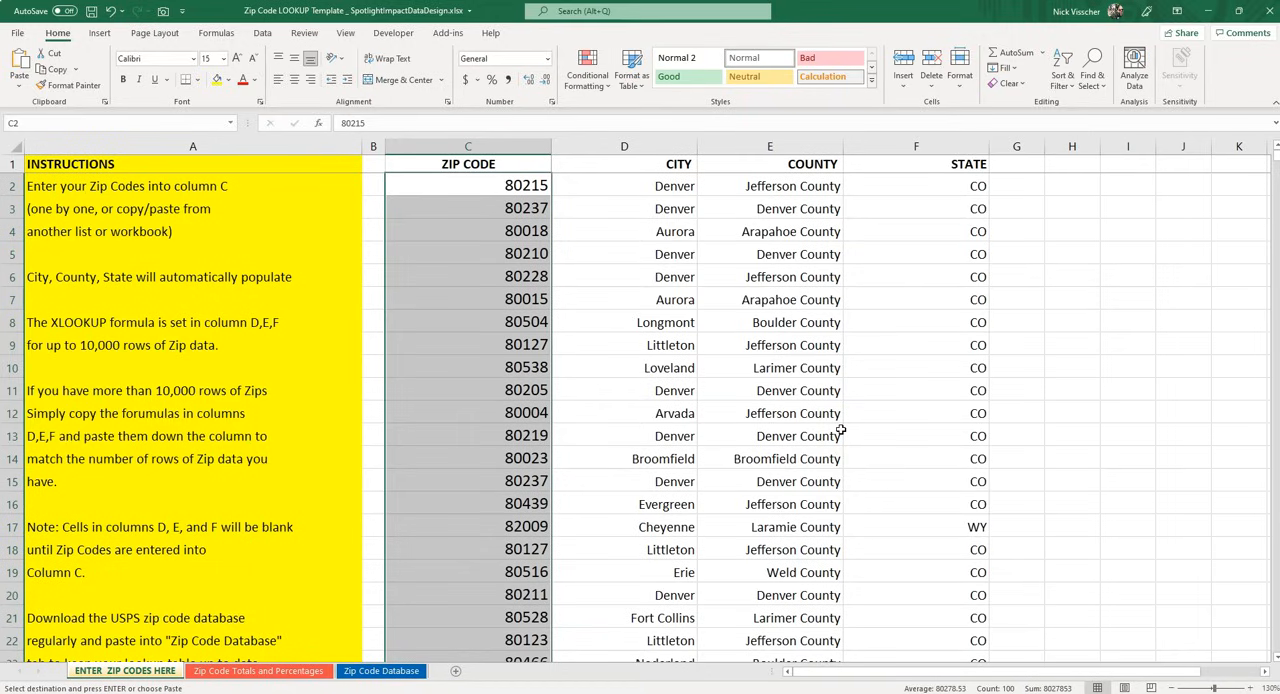
click(503, 438)
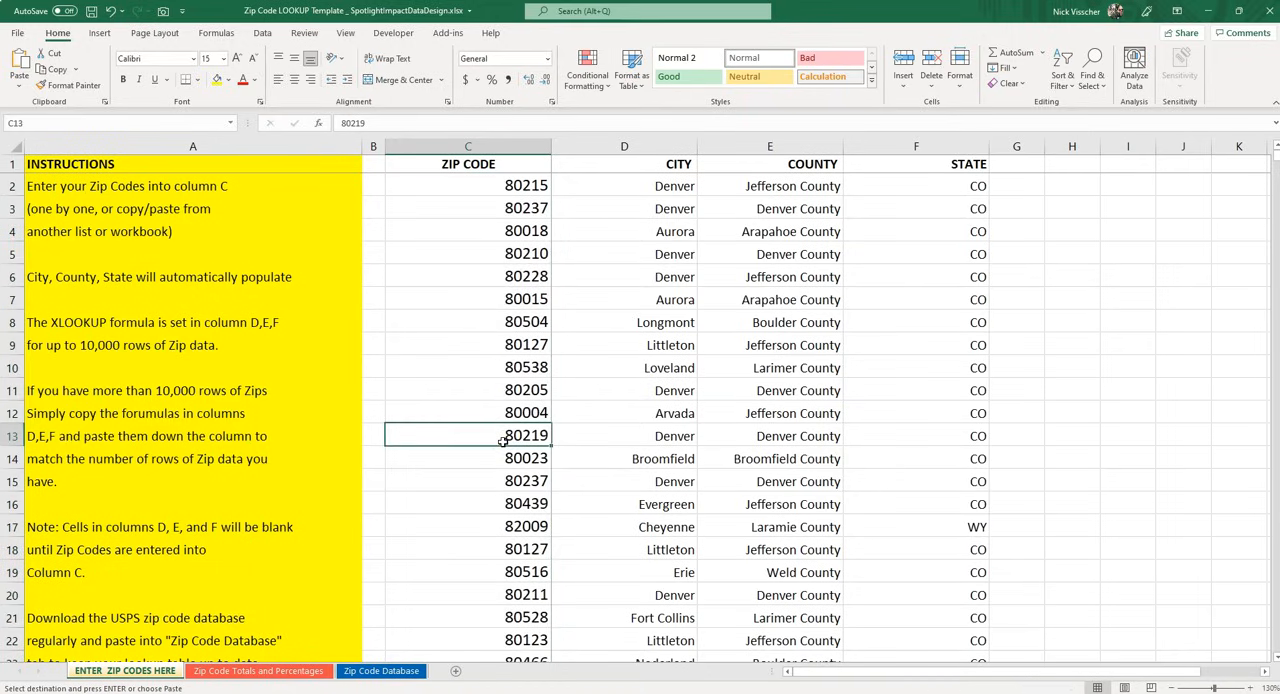
click(423, 164)
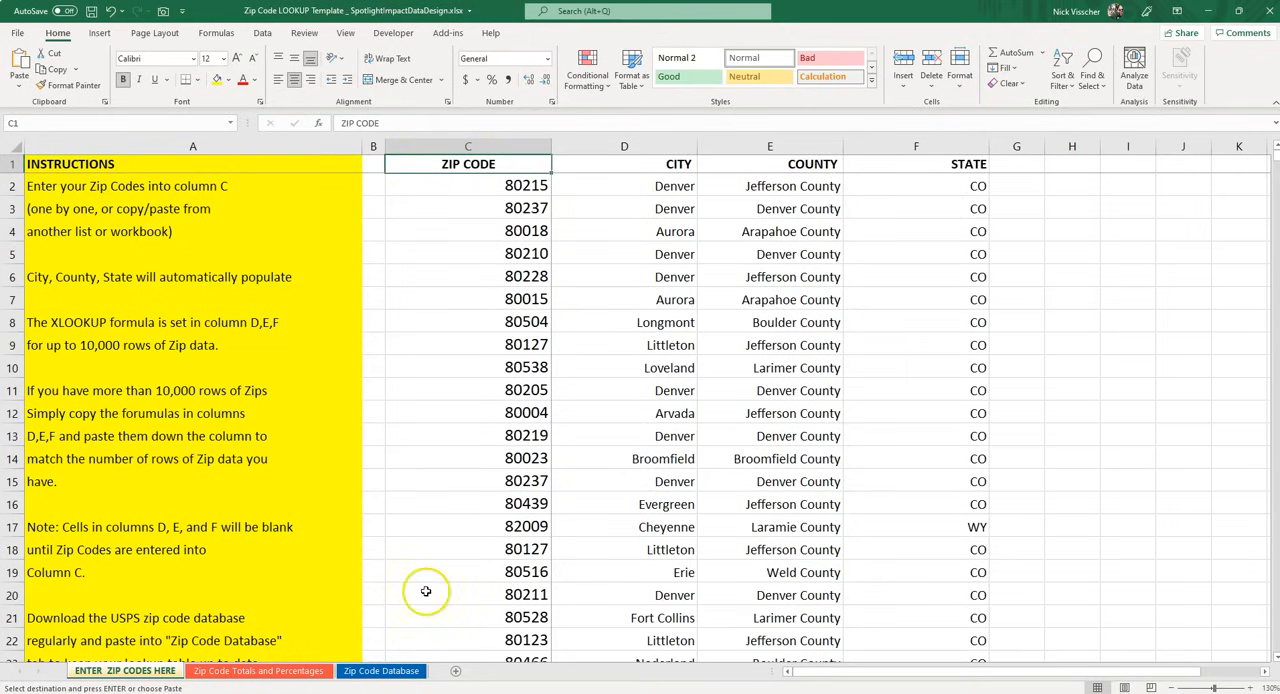
Refresh all the pivot tables on the Zip Code Totals and Percentages sheet so they include the pasted zip codes
click(293, 668)
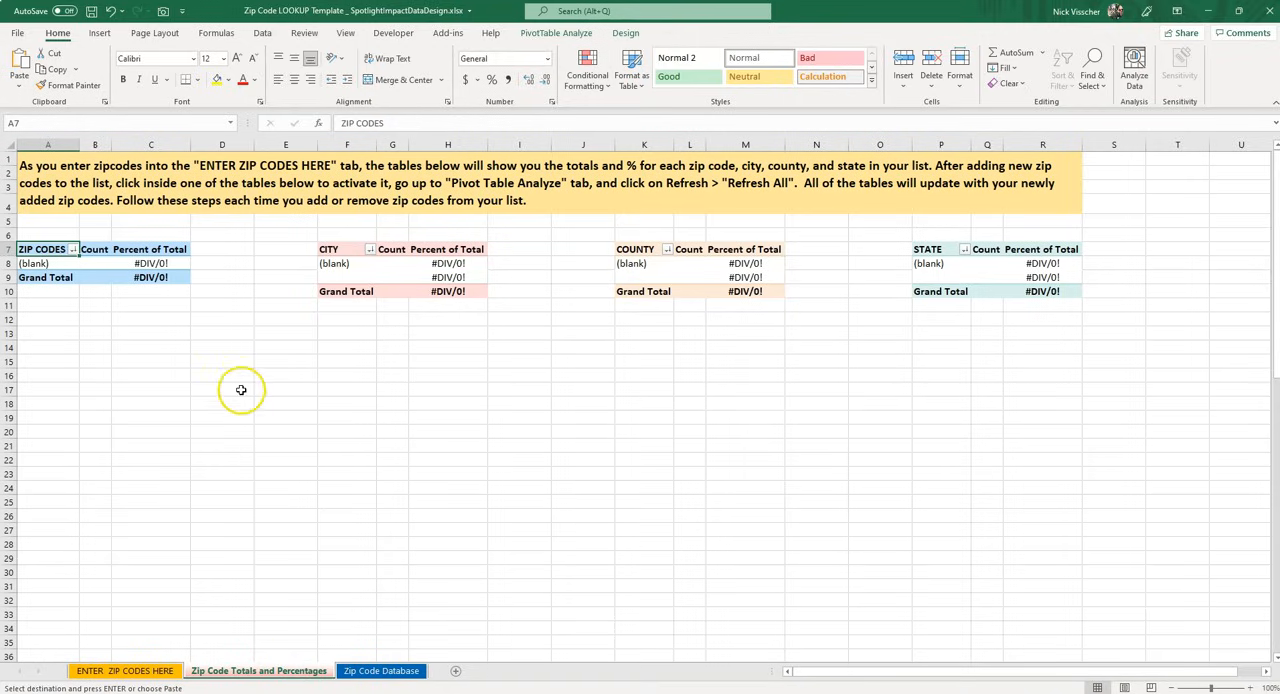
click(45, 262)
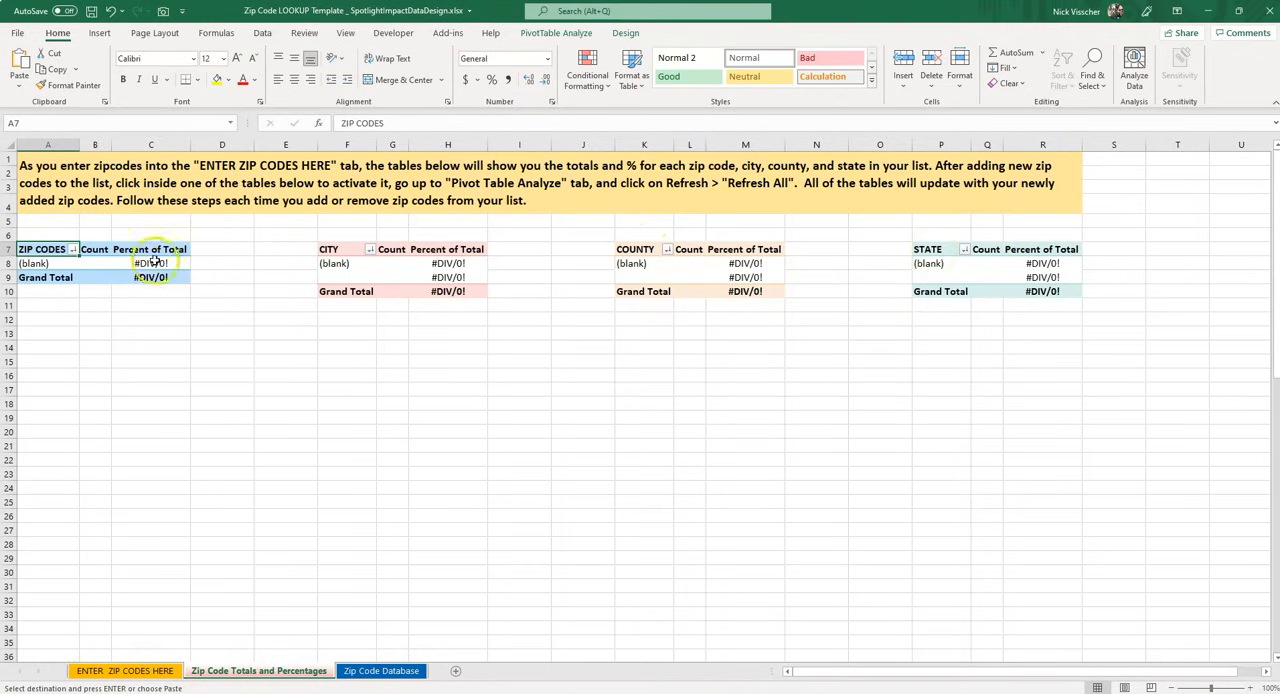
click(168, 671)
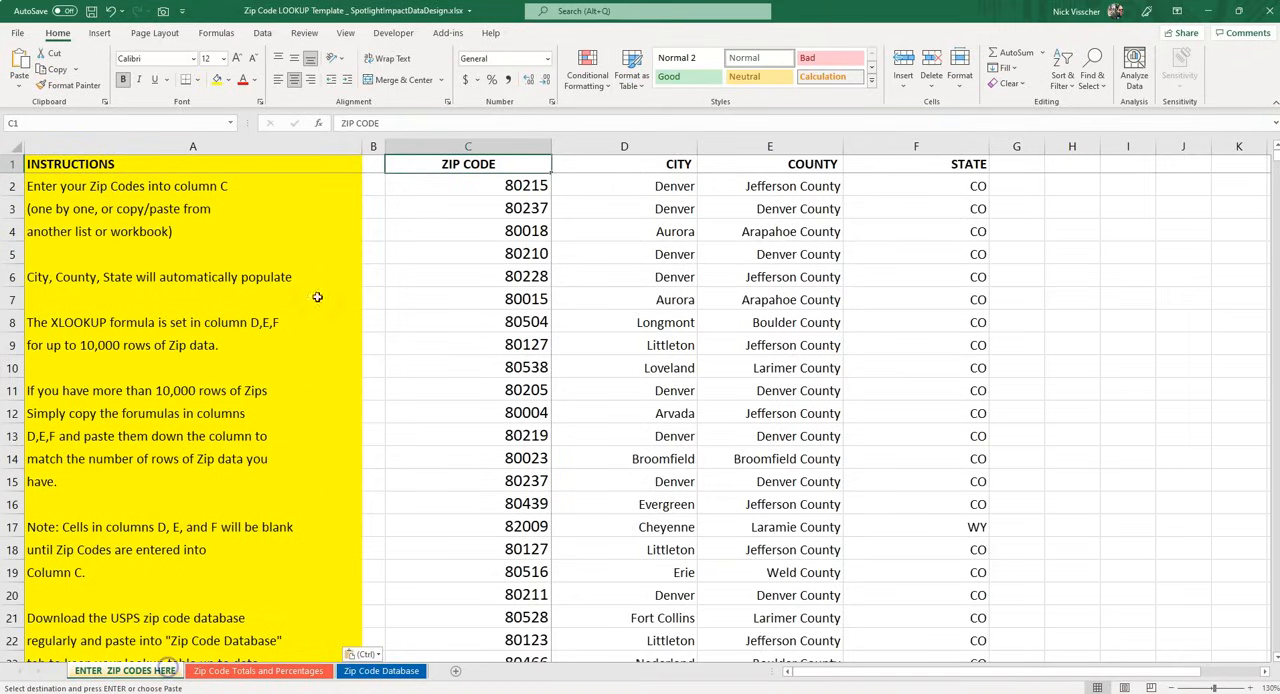
click(284, 671)
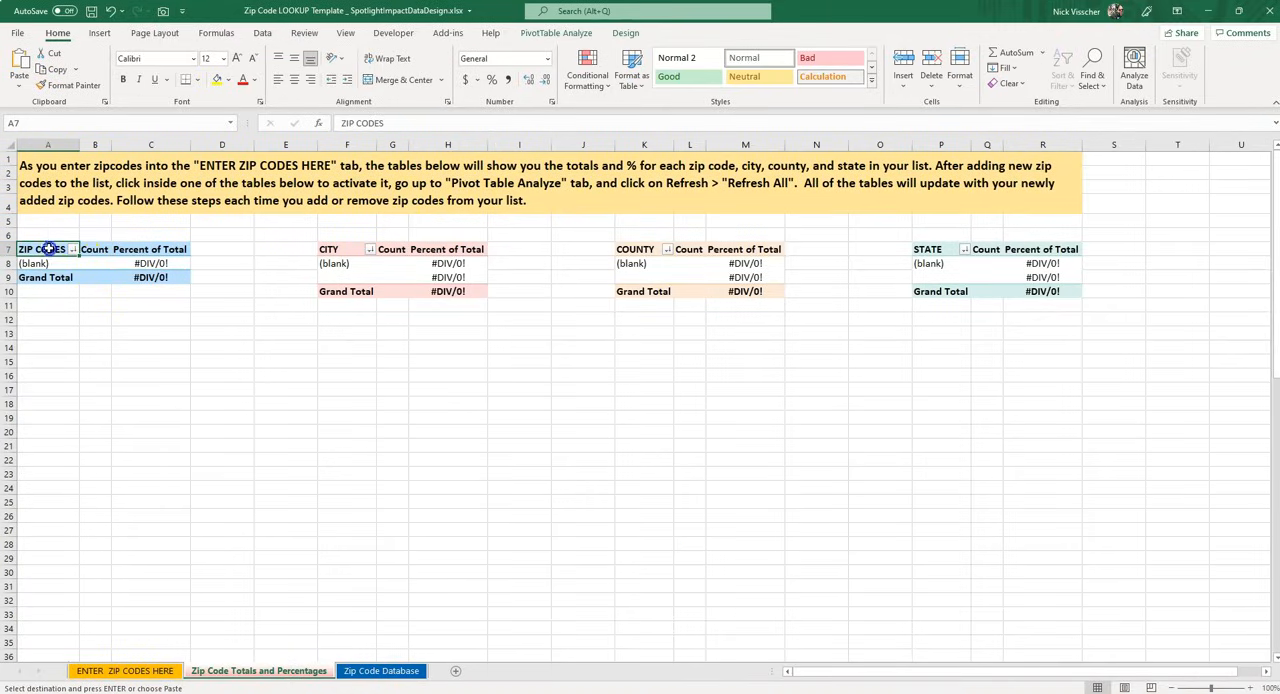
click(170, 250)
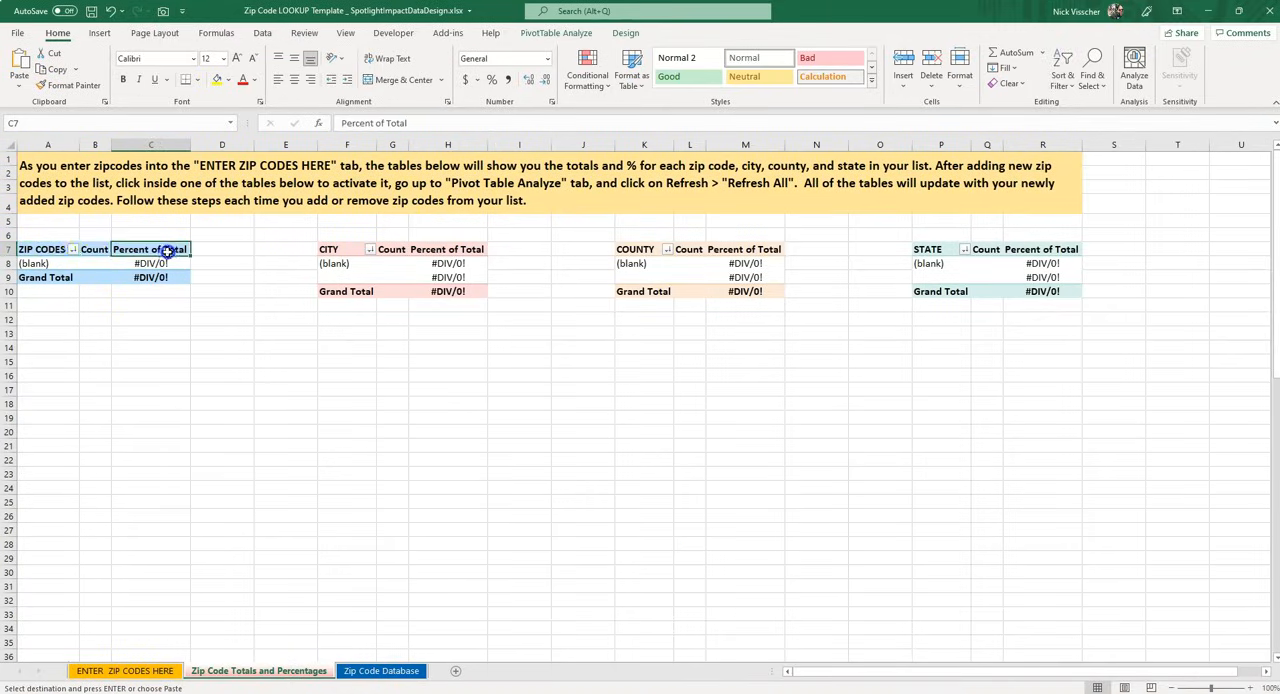
click(47, 250)
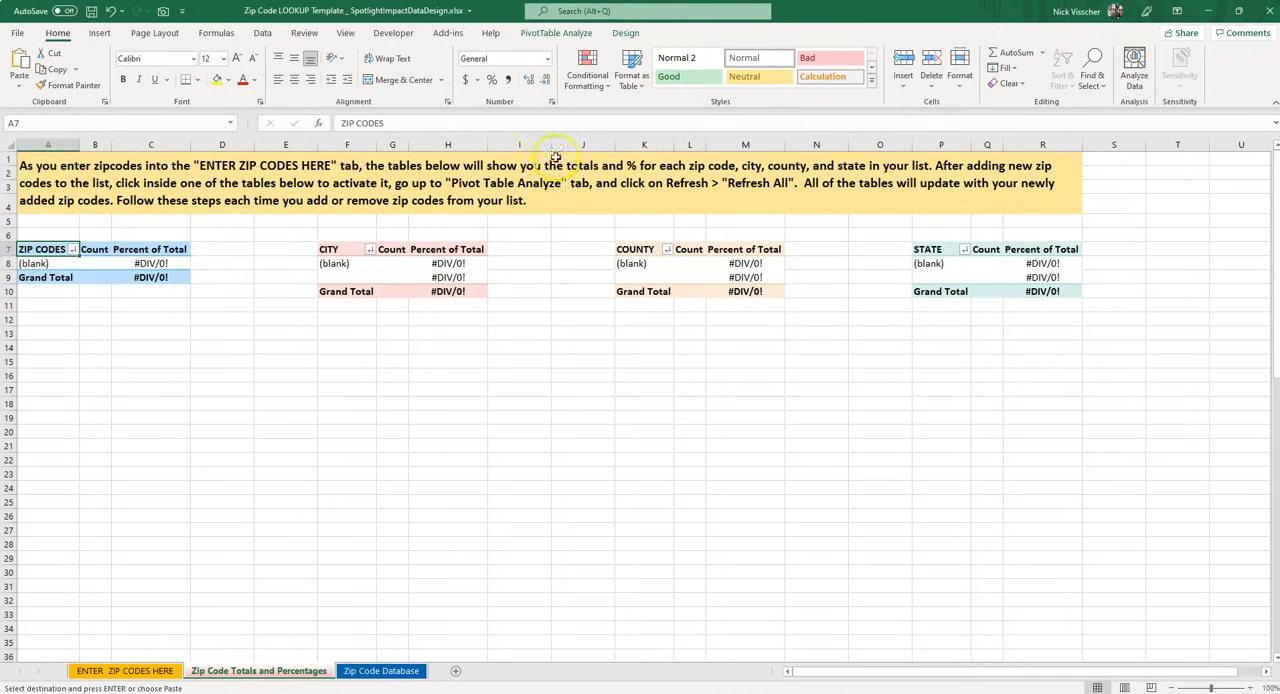
click(557, 33)
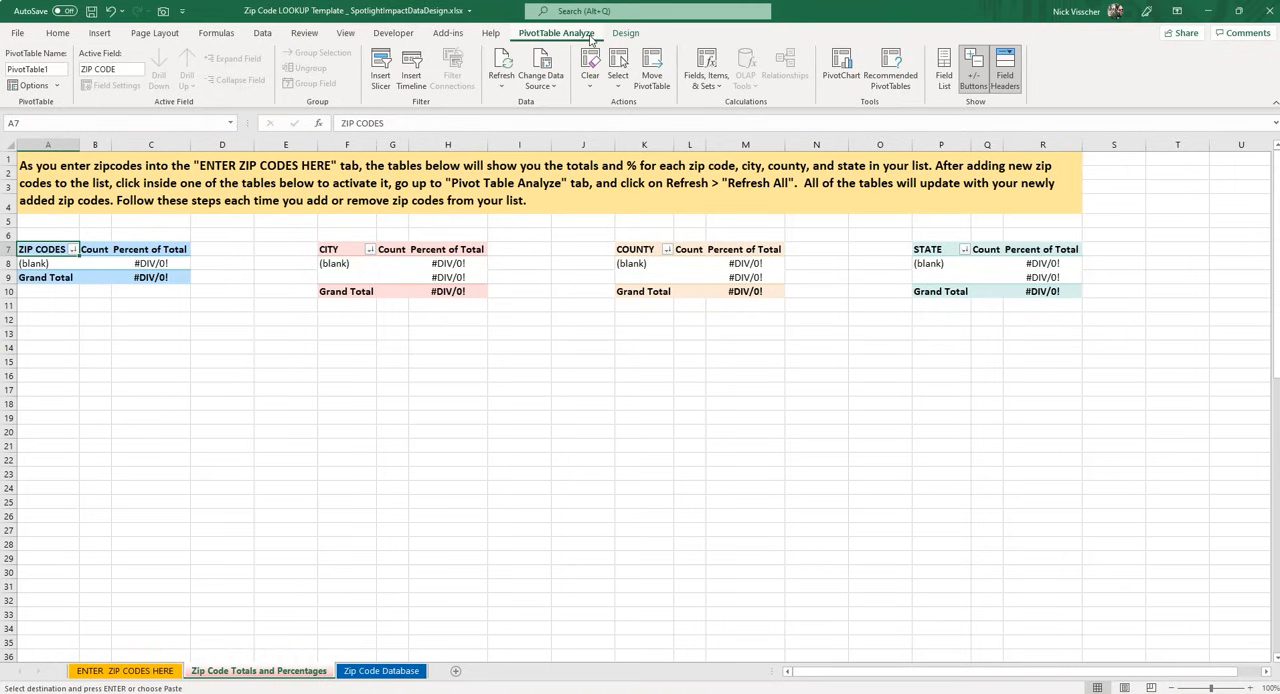
click(509, 92)
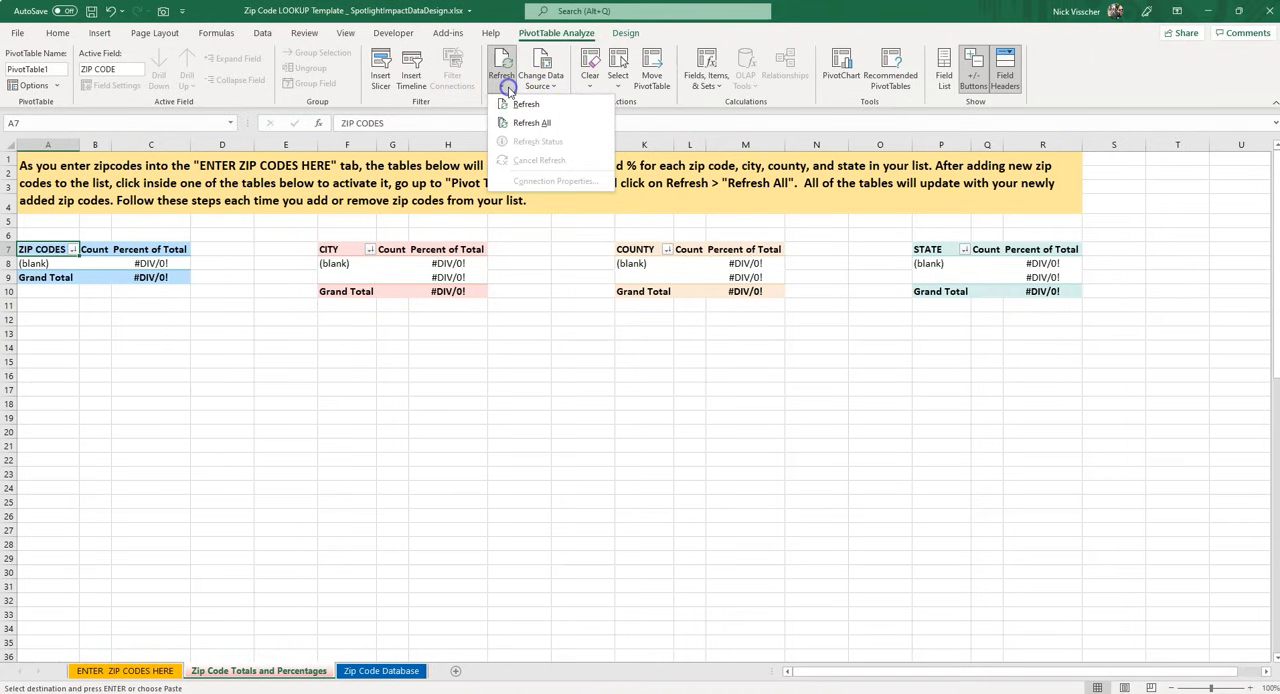
click(591, 122)
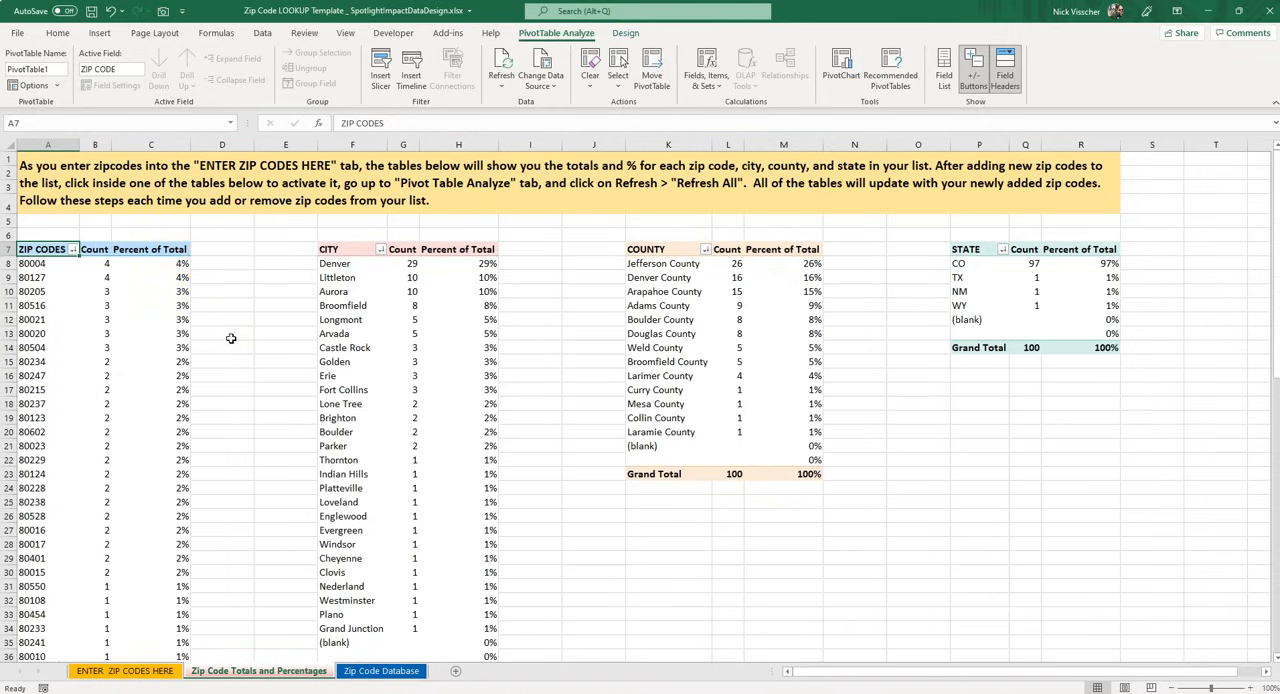
Review the counts and percentages in the refreshed zip code, city, county and state pivot tables
scroll(290, 285, down, 1)
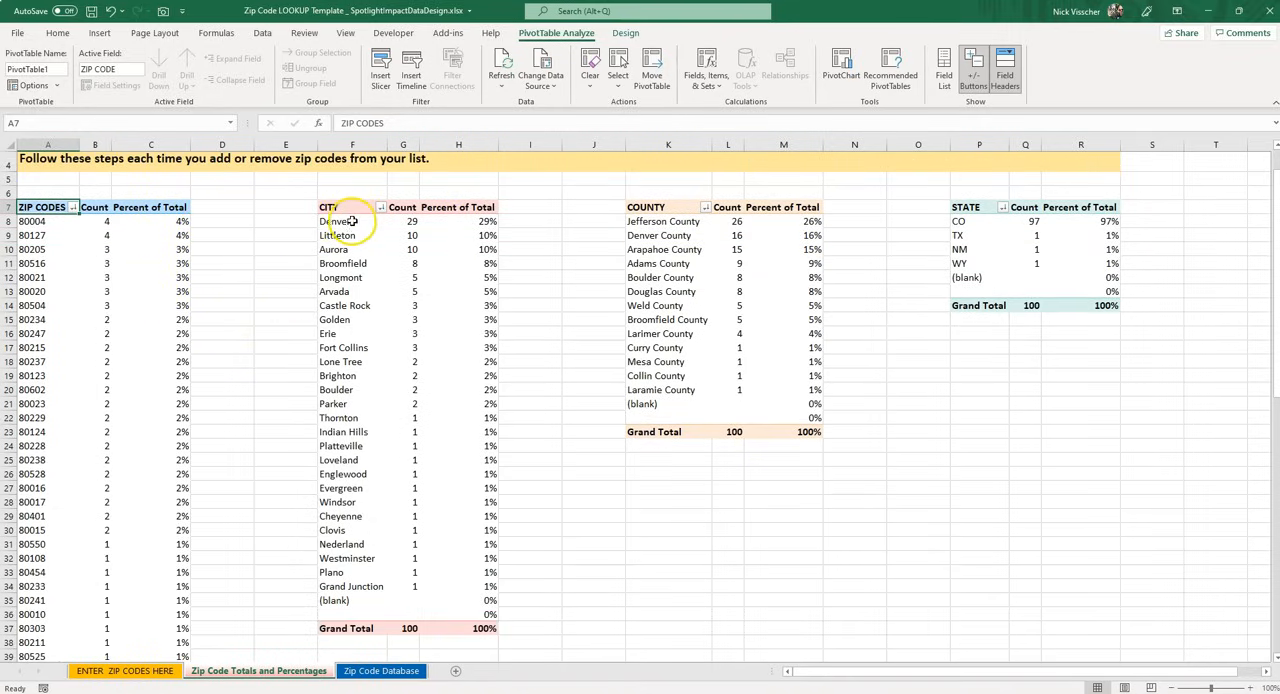
click(965, 207)
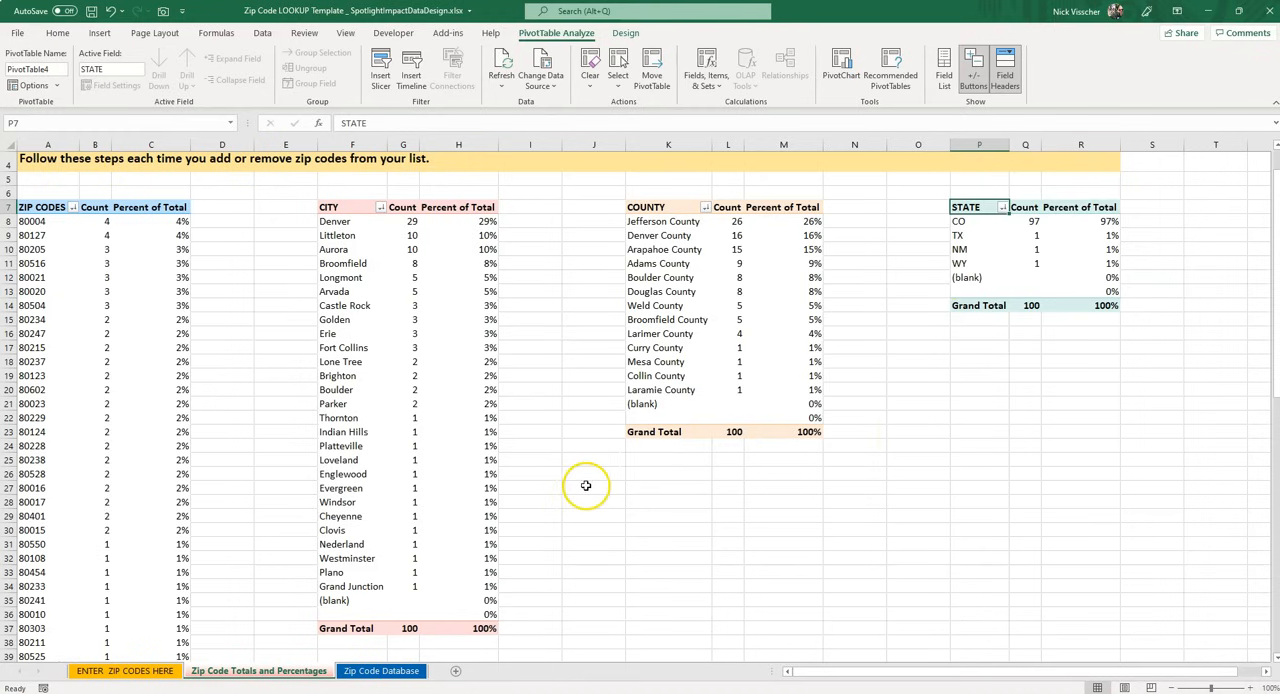
scroll(571, 473, up, 1)
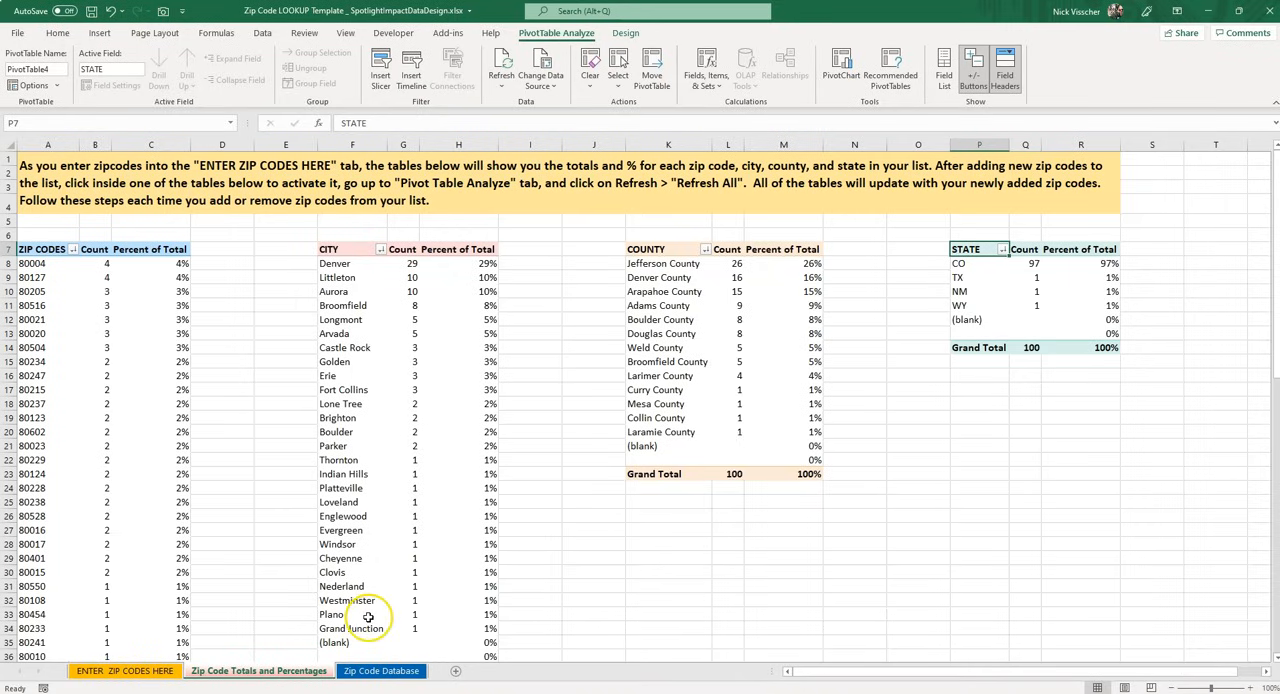
Look over the zip code entry, totals and database sheets of the template, finishing on the ENTER ZIP CODES HERE sheet
click(140, 670)
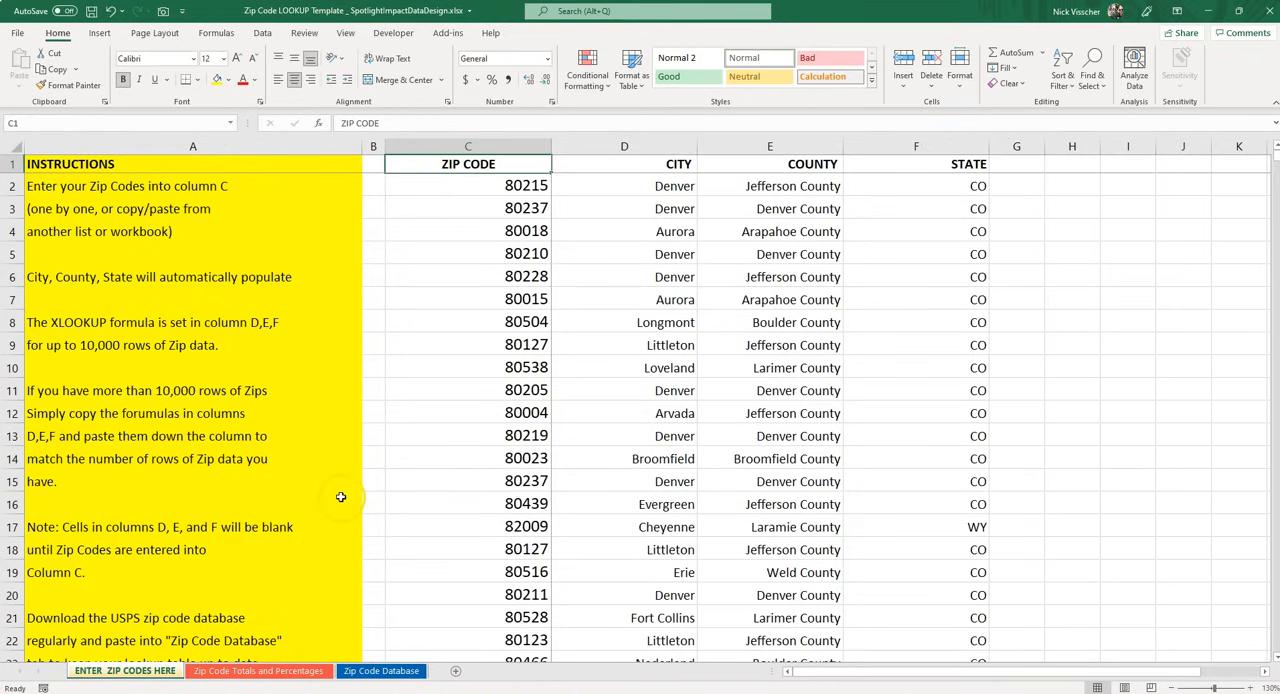
click(305, 672)
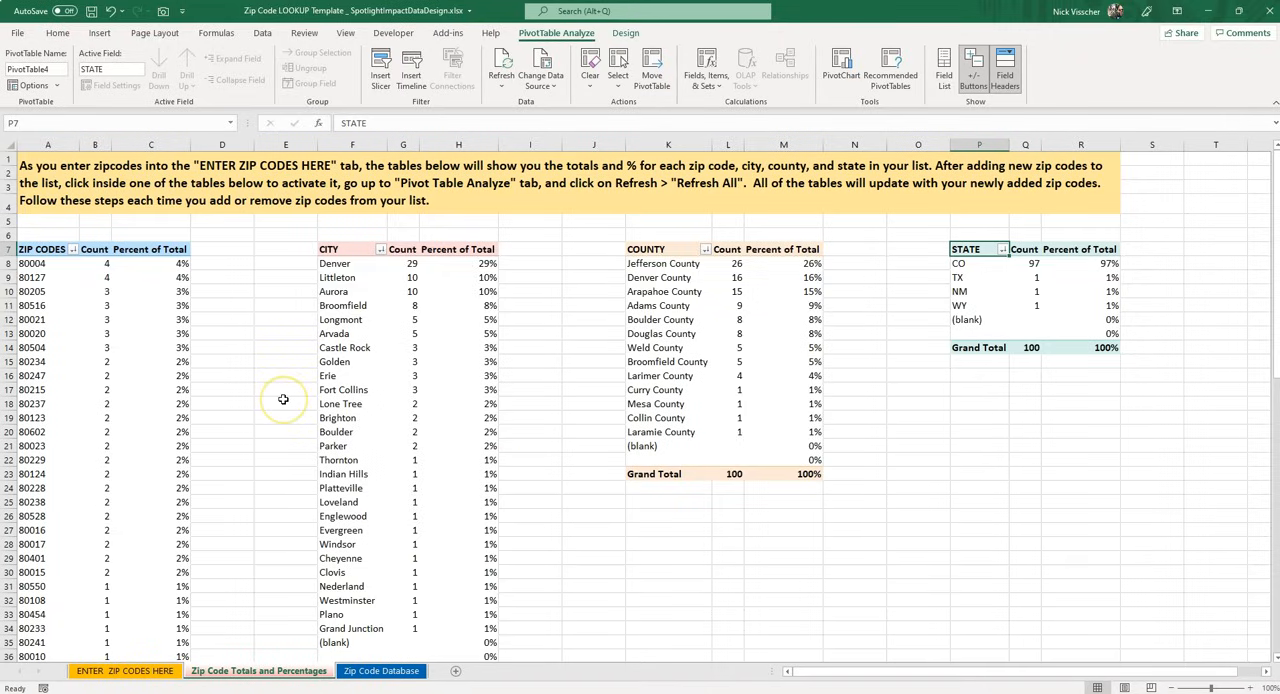
click(380, 671)
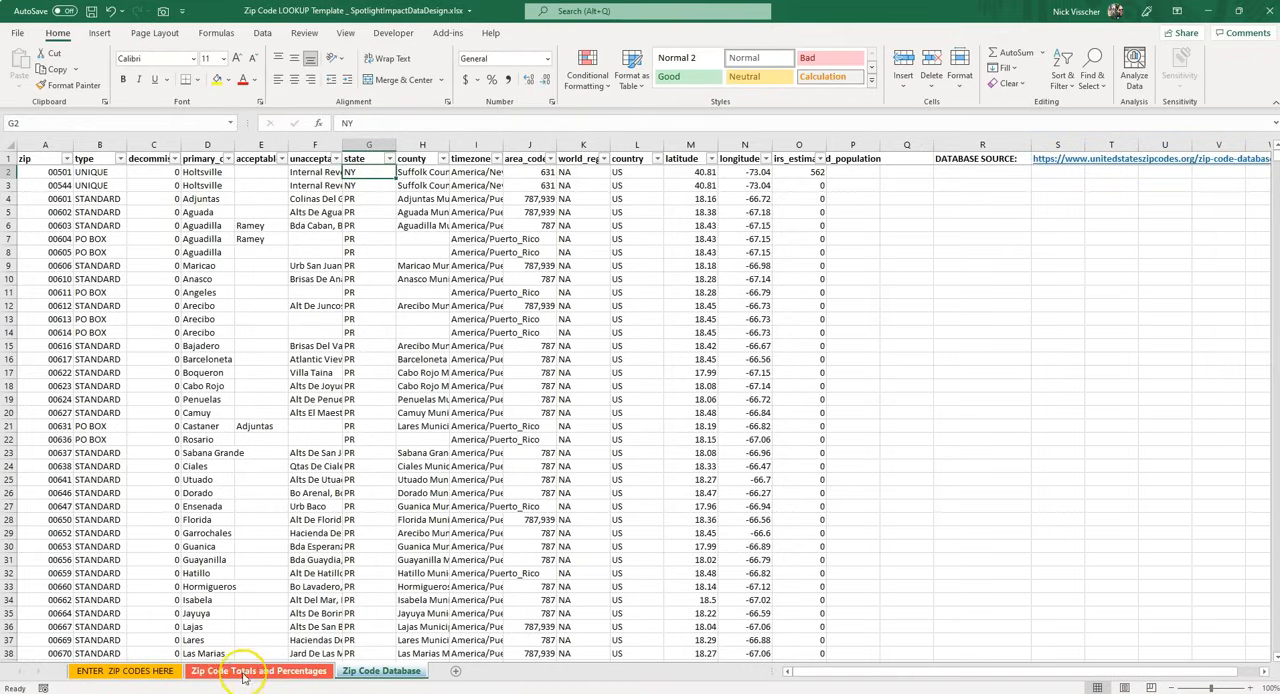
click(228, 671)
click(163, 671)
click(208, 670)
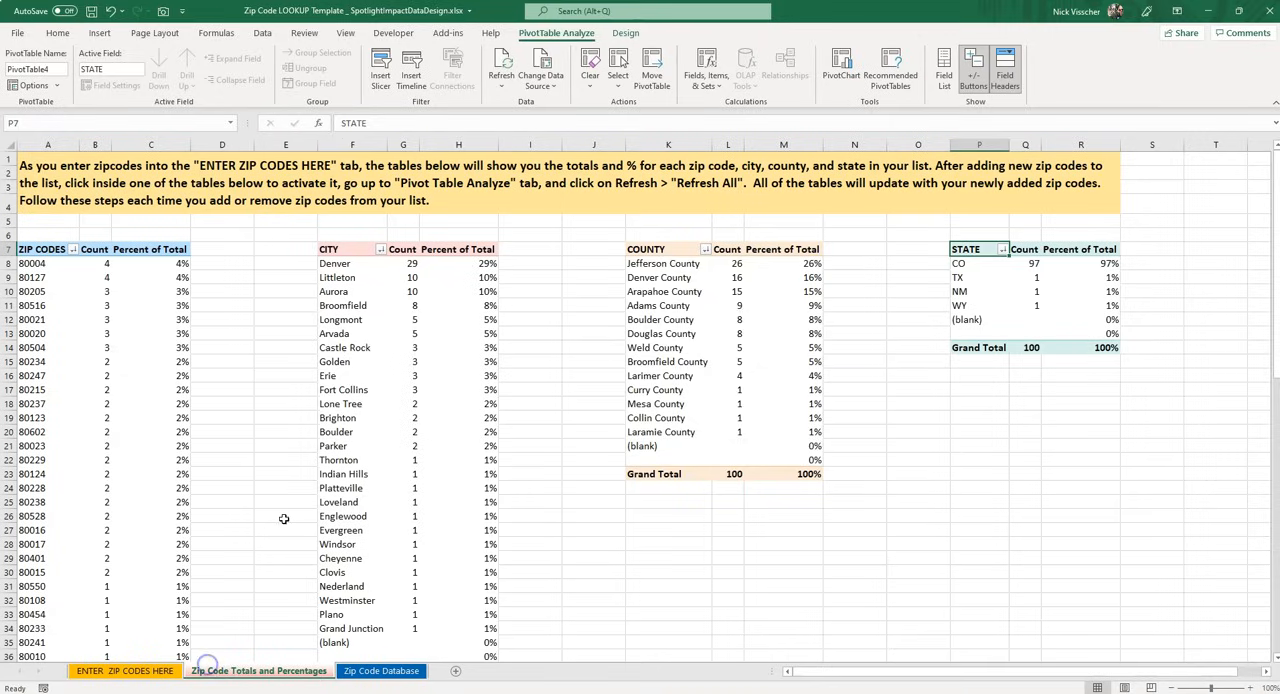
click(148, 675)
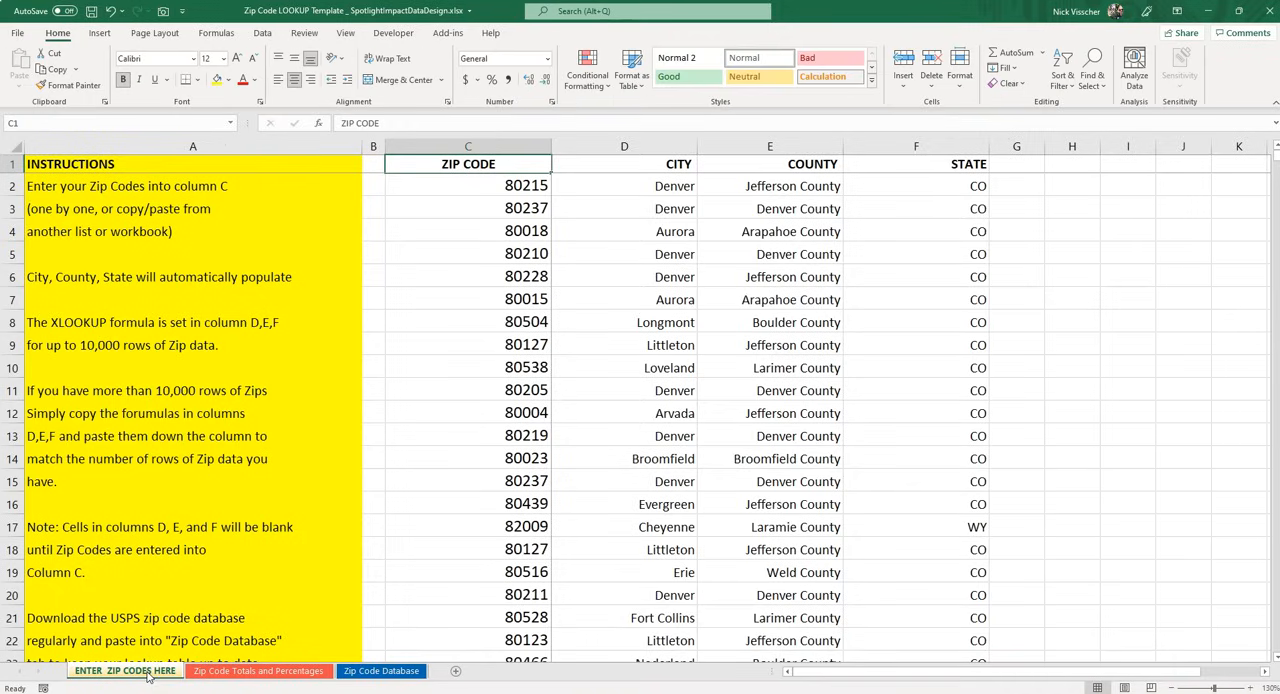
click(228, 670)
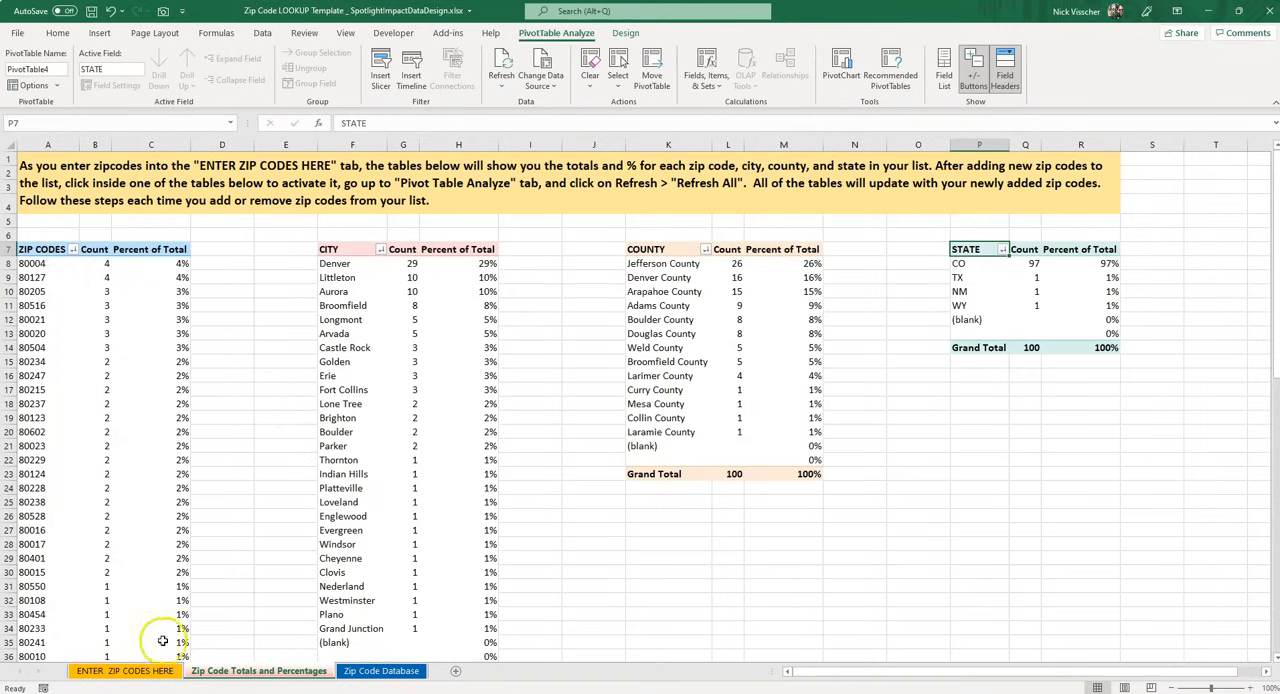
click(156, 671)
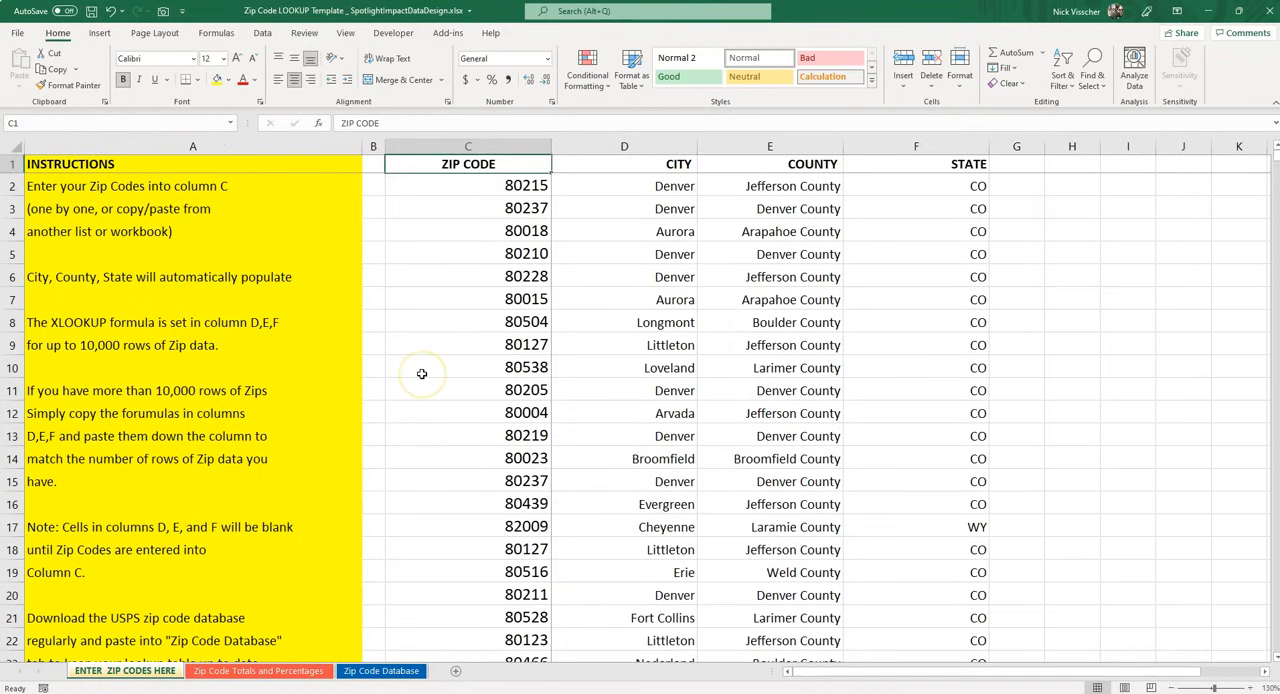